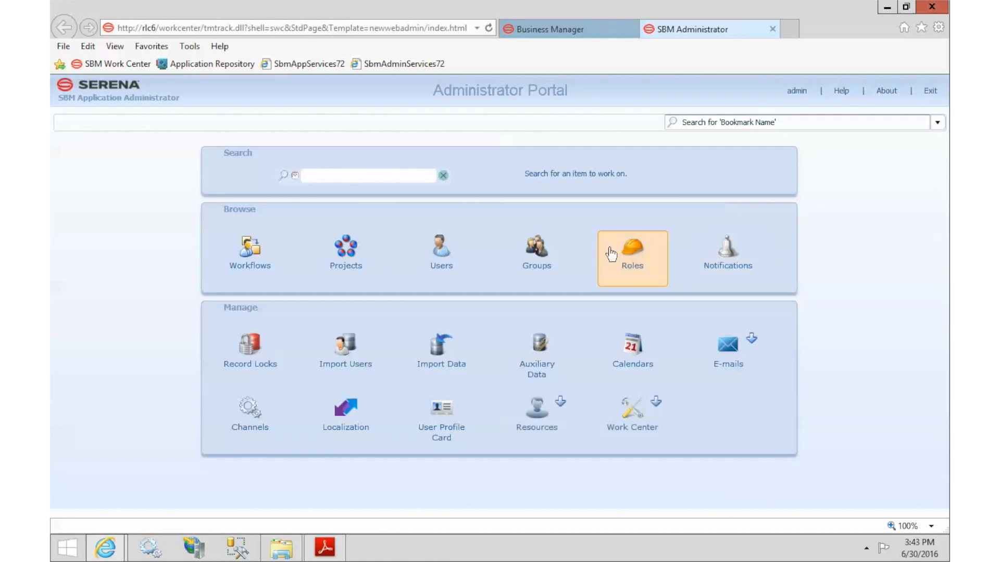
Step: Open the Groups administration page and select the RLC Administrators name on page 25 of rlc_install_setup_guide.pdf in Adobe Reader
click(539, 252)
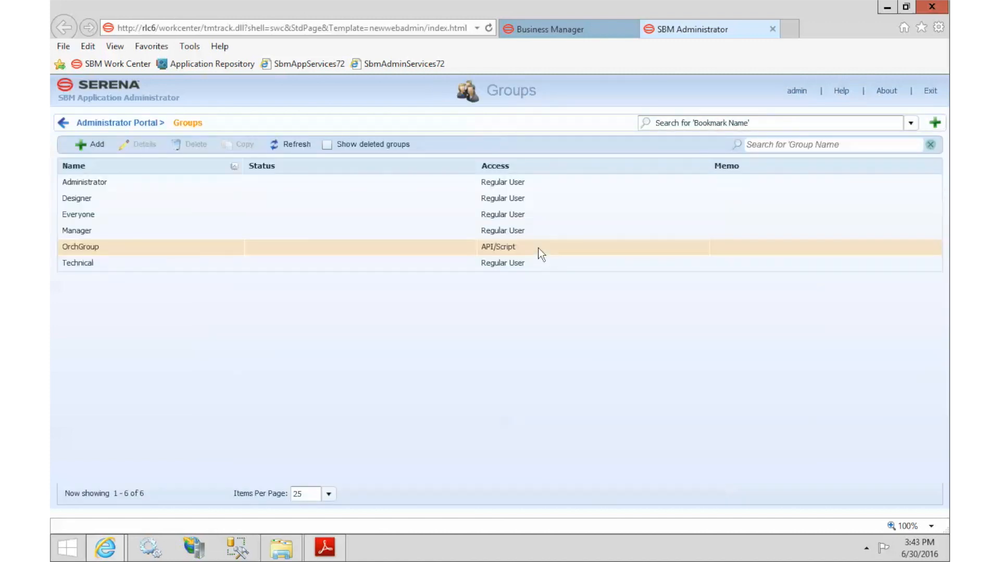
click(324, 547)
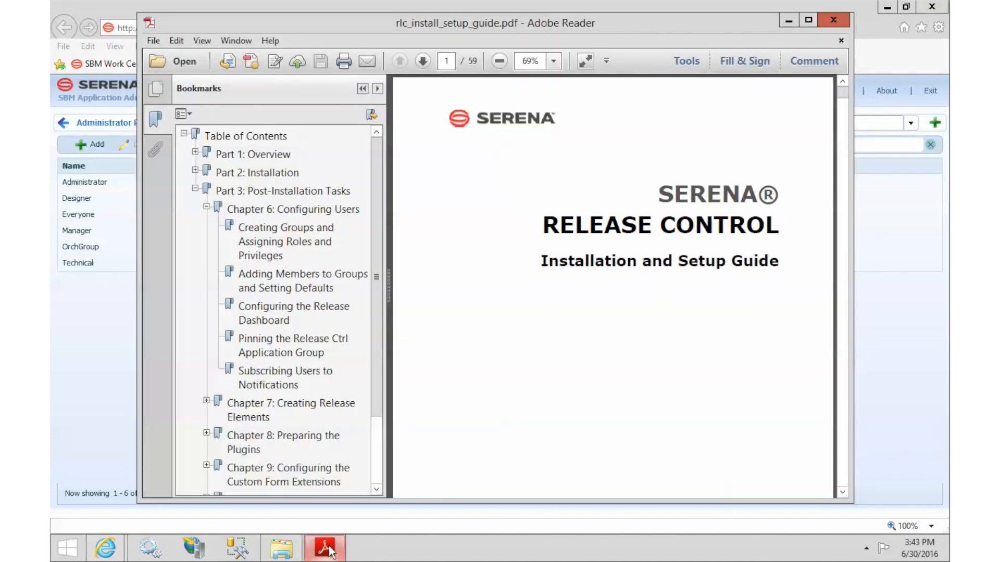
click(447, 61)
text(25)
key(Return)
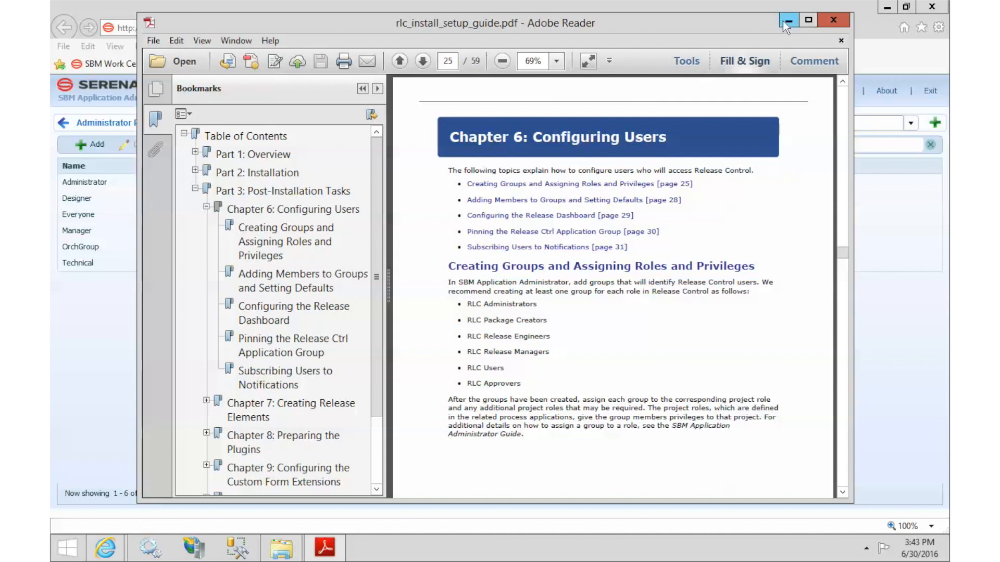
triple_click(469, 304)
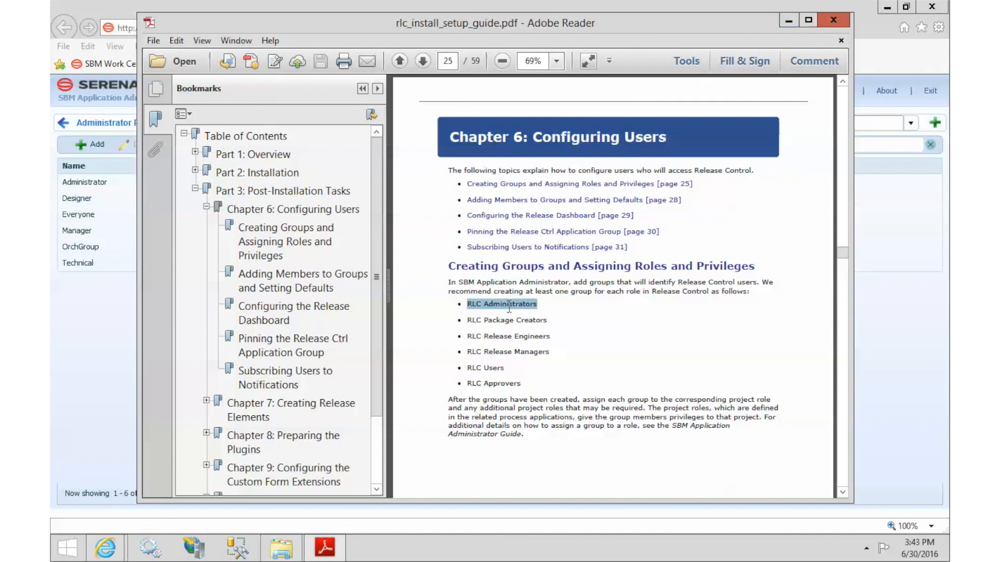
click(788, 20)
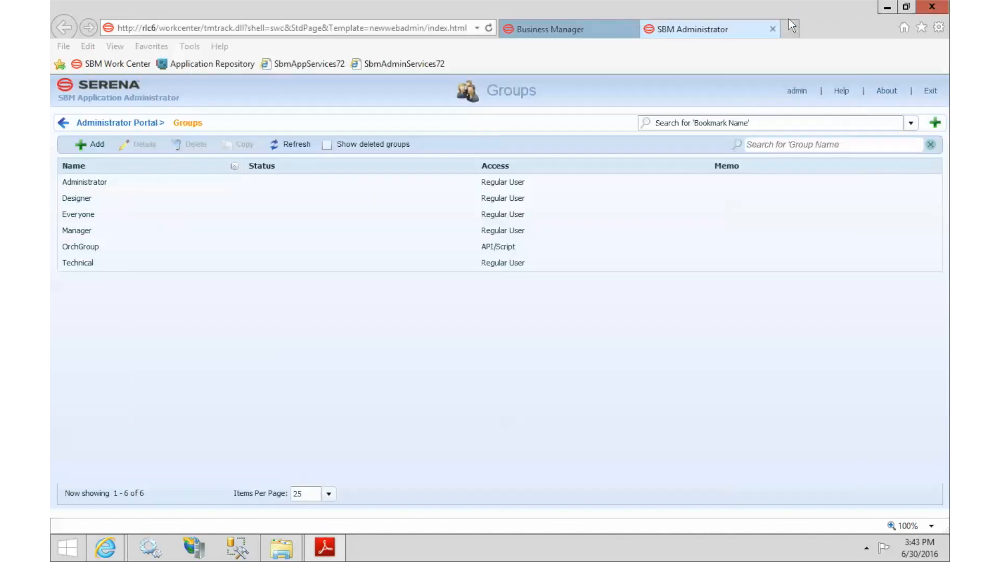
Step: Add a group named "RLC Administrators" with Regular User product access and save it
click(97, 145)
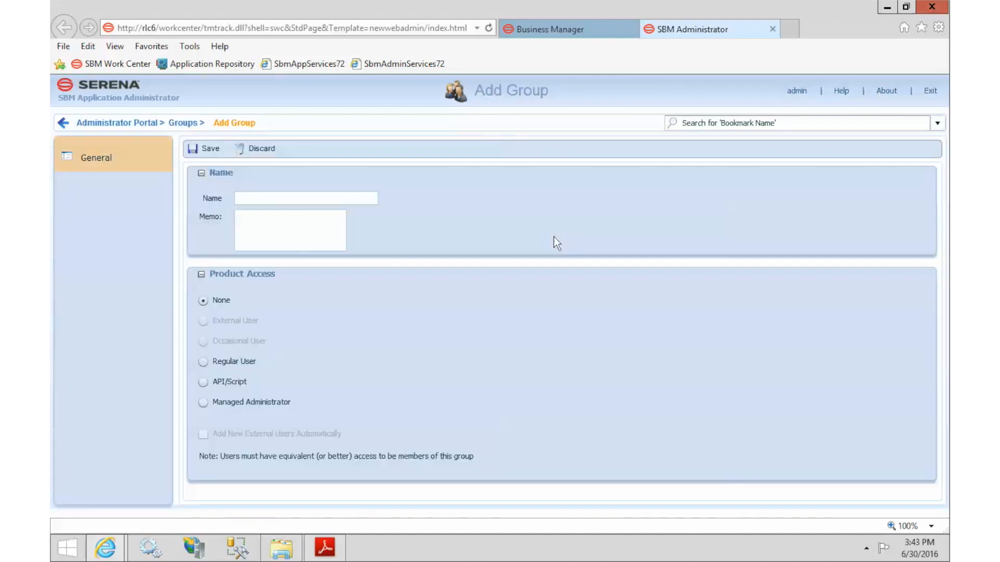
click(351, 195)
text(RLC Administrators)
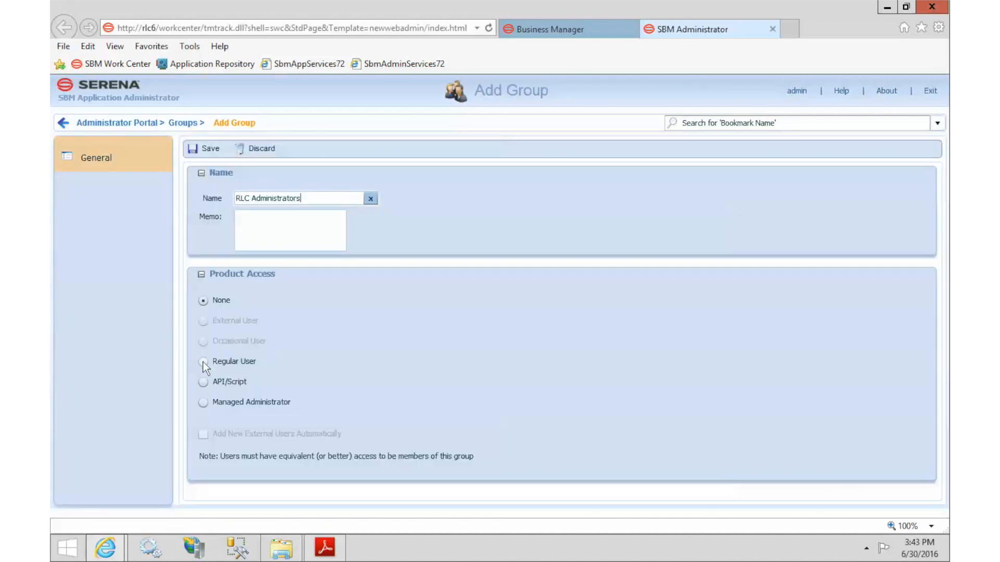
click(203, 361)
click(207, 150)
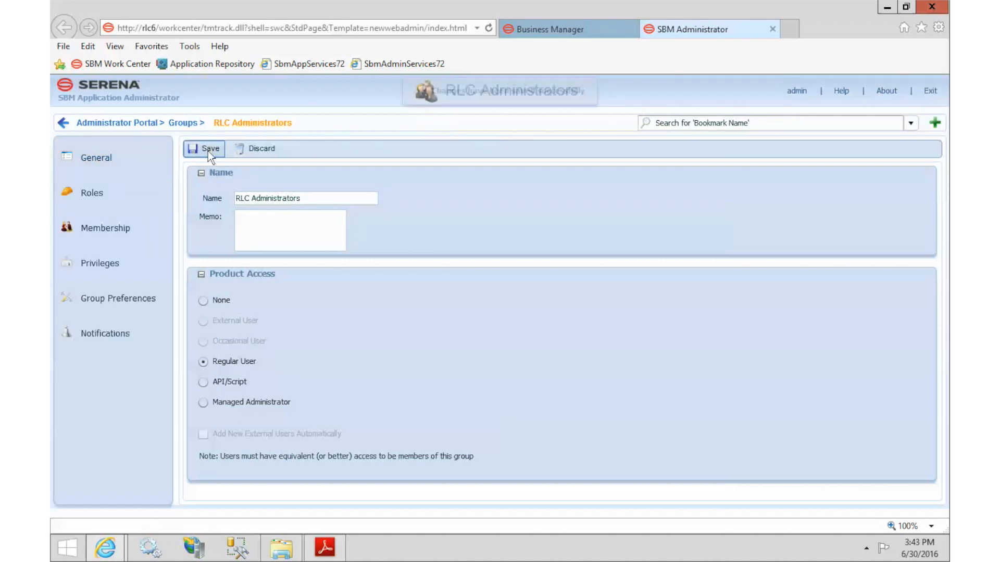
Step: Add and save a Regular User group named "RLC Package Creators", copying the name from the setup guide in Adobe Reader
click(183, 124)
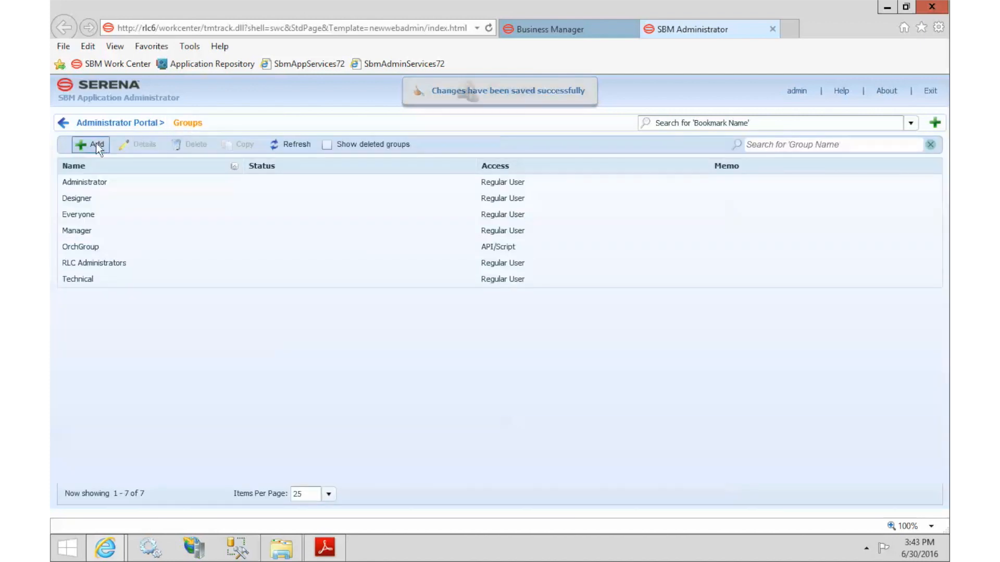
click(95, 143)
click(325, 549)
drag(467, 320, 530, 322)
key(ctrl+c)
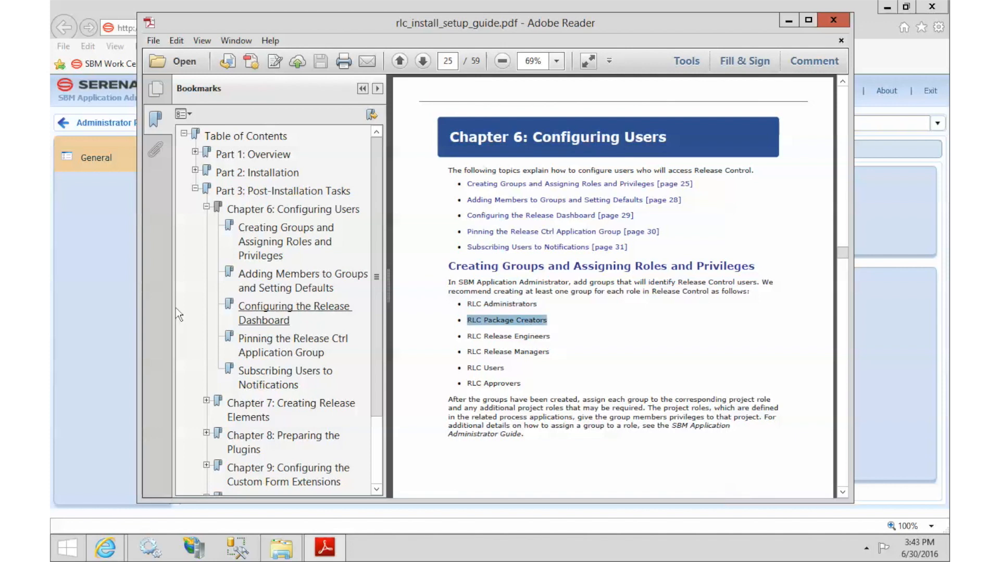
click(111, 286)
click(260, 198)
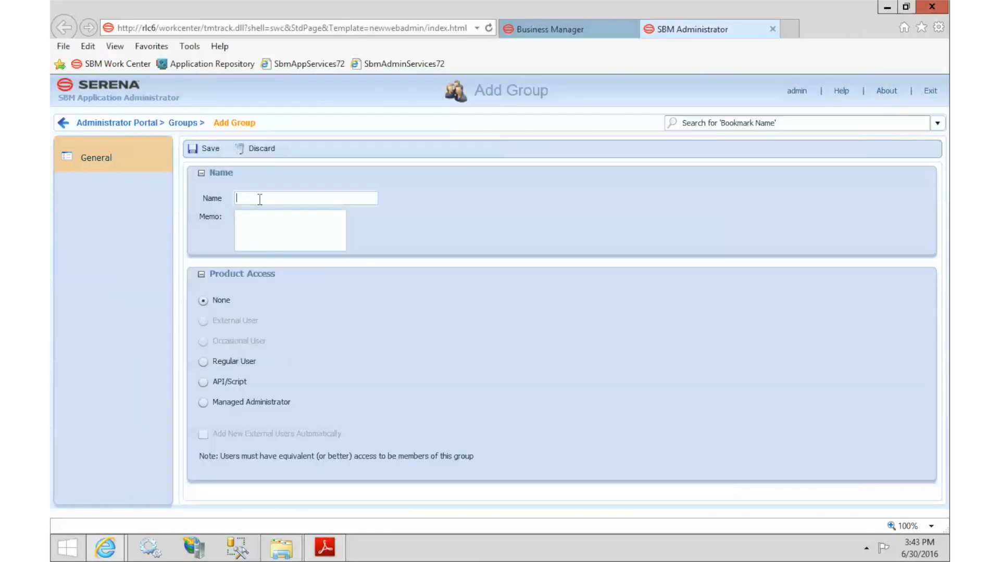
key(ctrl+v)
click(203, 362)
click(204, 148)
Step: Copy "RLC Release Engineers" from the setup guide in Adobe Reader and save it as a new group with Regular User access
click(325, 546)
drag(467, 336, 549, 337)
key(ctrl+c)
click(99, 394)
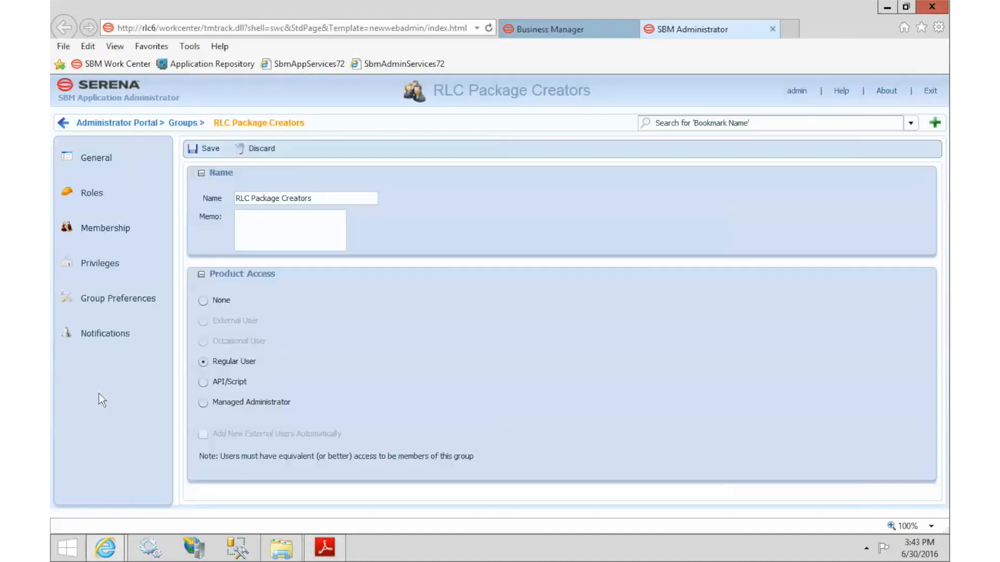
click(185, 122)
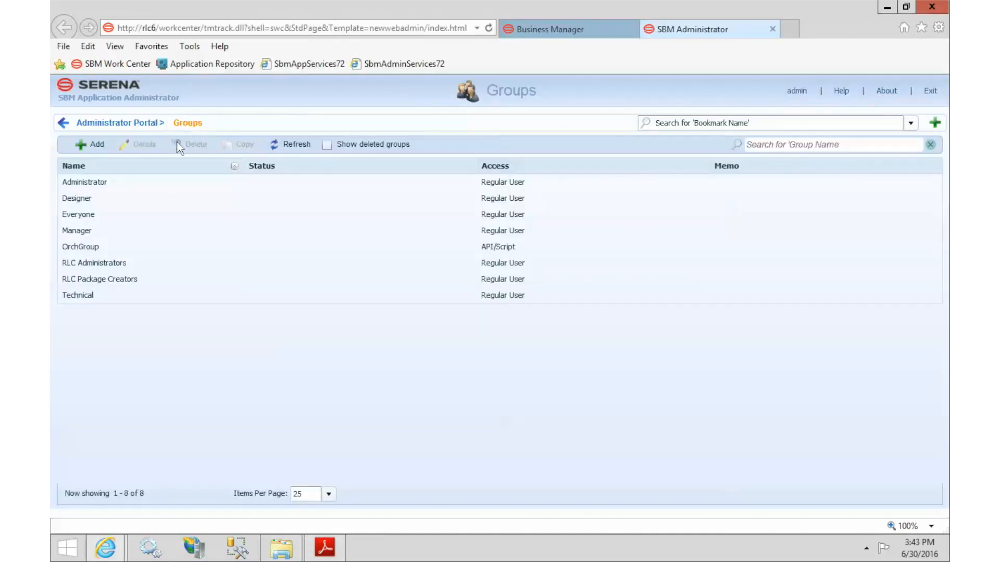
click(94, 146)
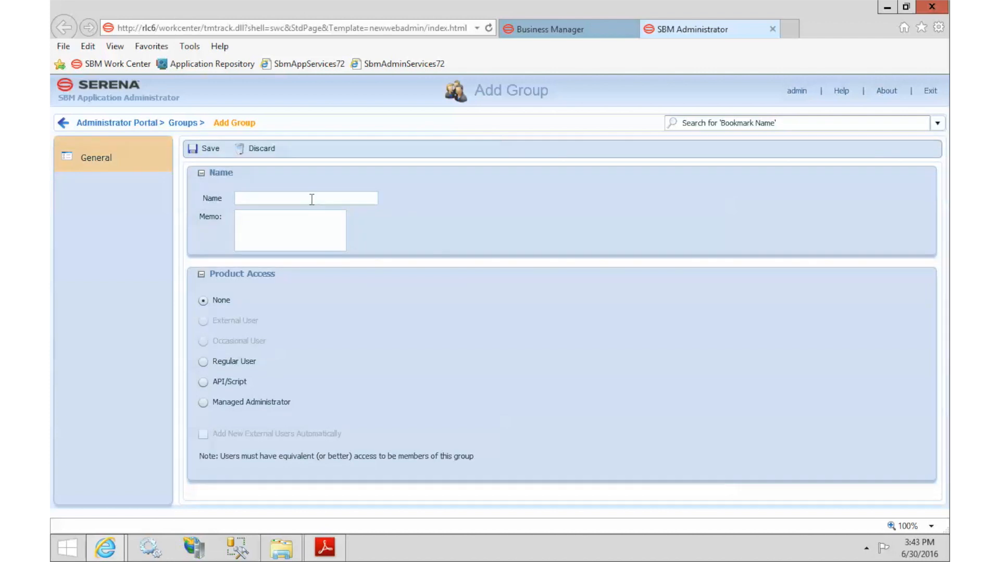
click(311, 198)
key(ctrl+v)
click(202, 363)
click(204, 148)
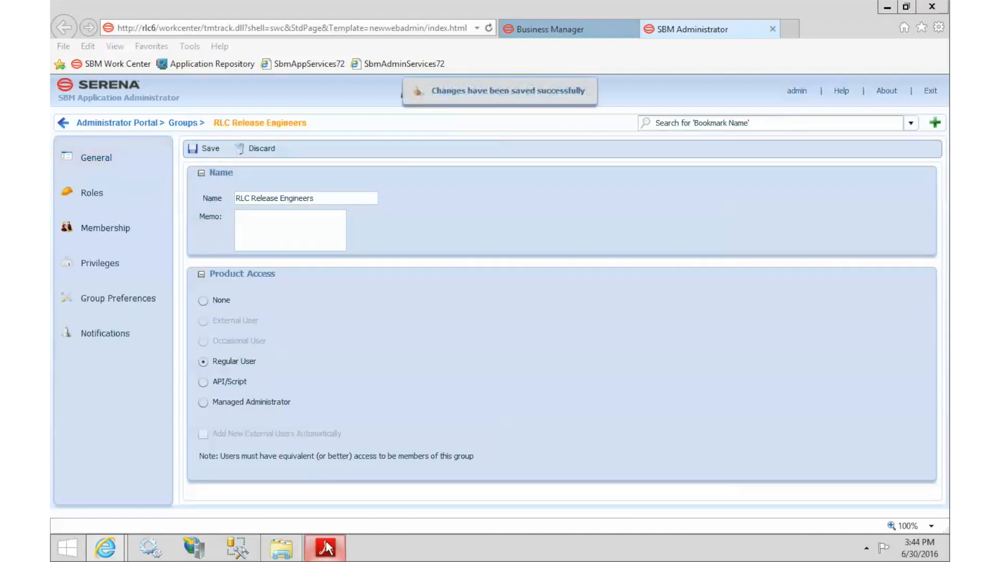
Step: Copy "RLC Release Managers" from the setup guide in Adobe Reader and save it as a new group with Regular User access
click(324, 544)
triple_click(526, 354)
key(ctrl+c)
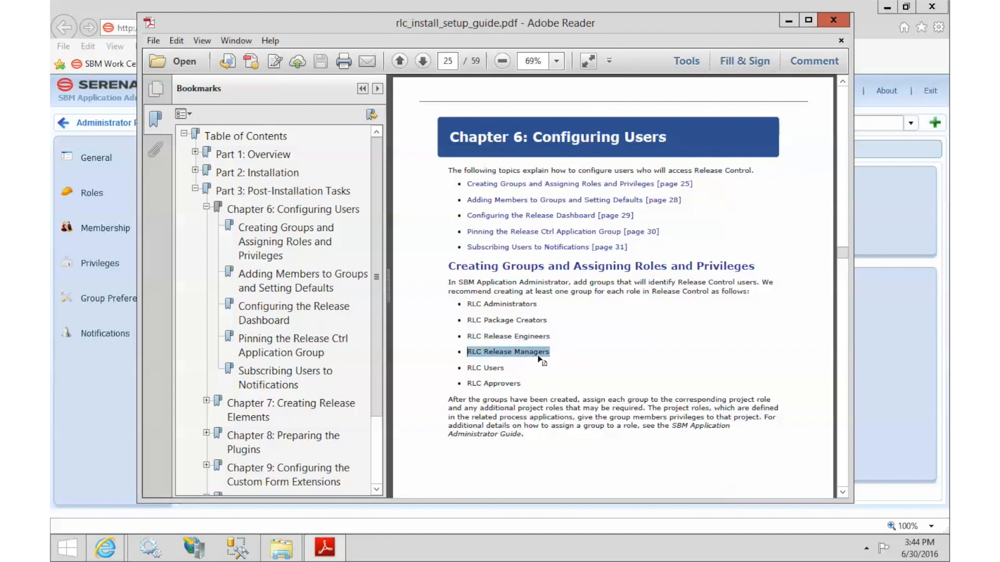
click(99, 396)
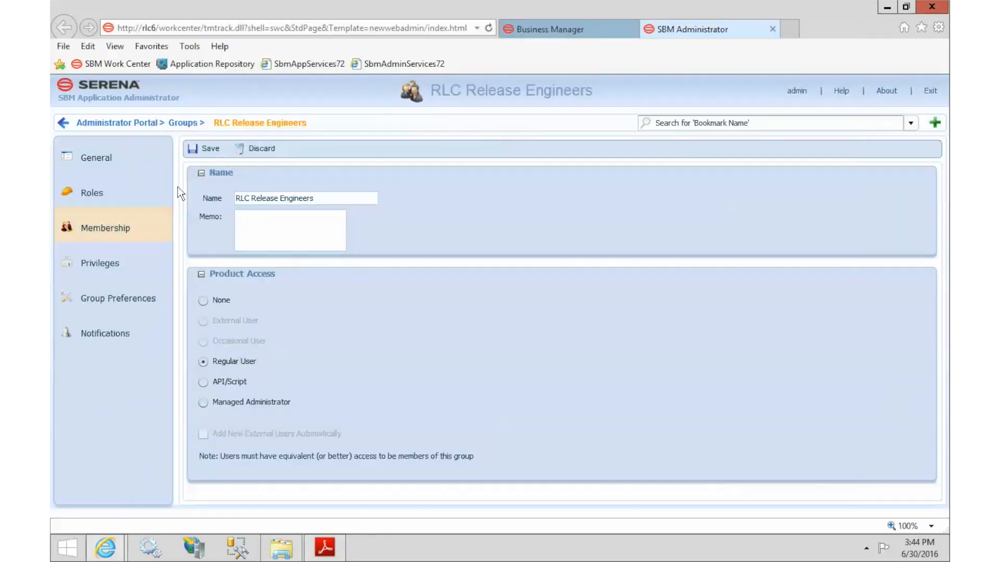
click(183, 125)
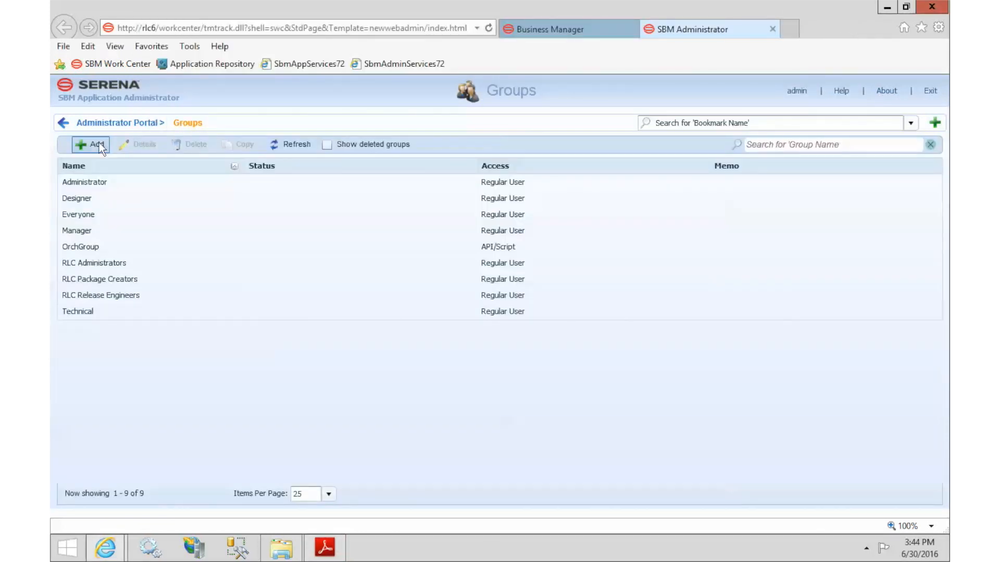
click(99, 143)
click(285, 194)
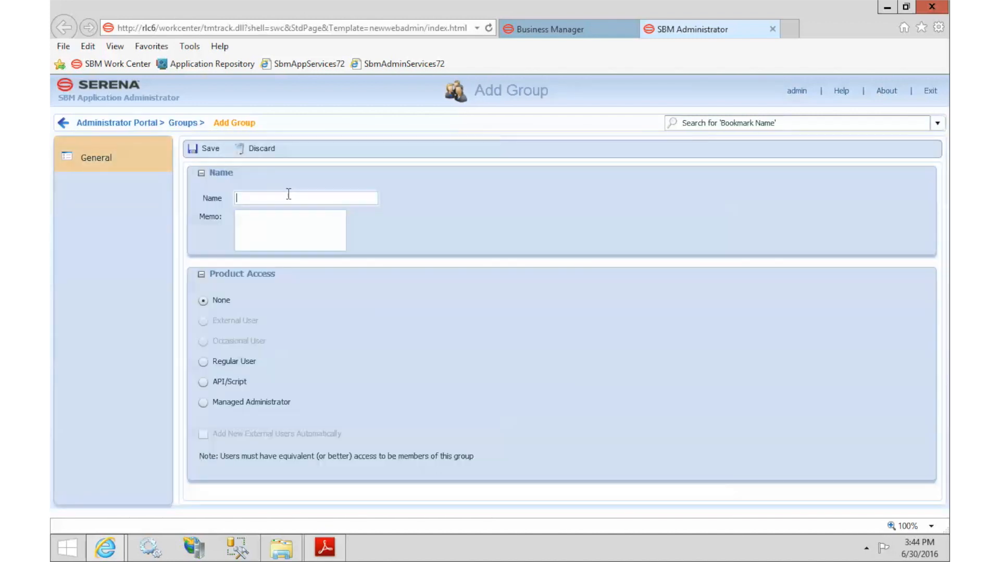
key(ctrl+v)
click(203, 360)
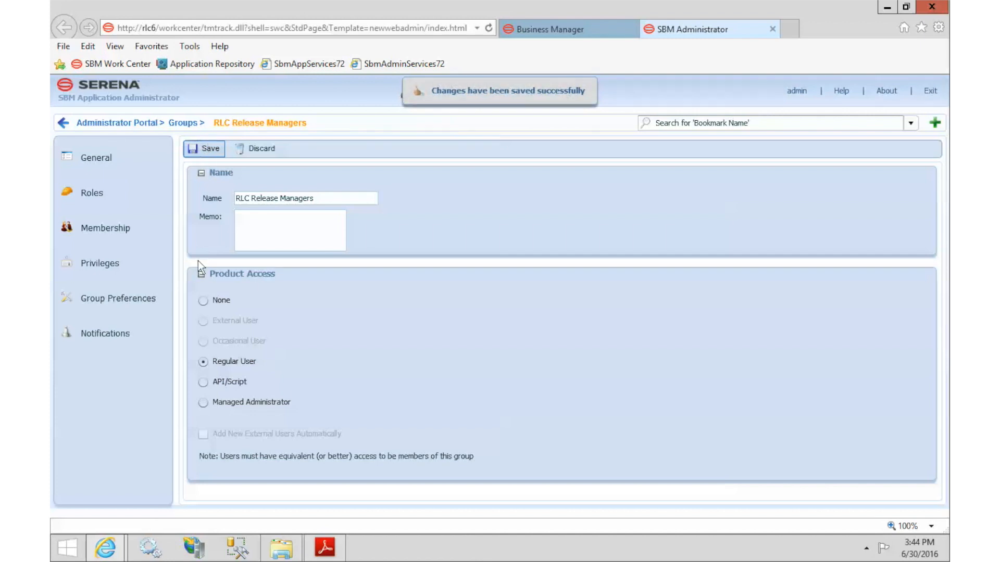
Step: Copy "RLC Users" from the setup guide in Adobe Reader and save it as a new group with Regular User access
click(327, 533)
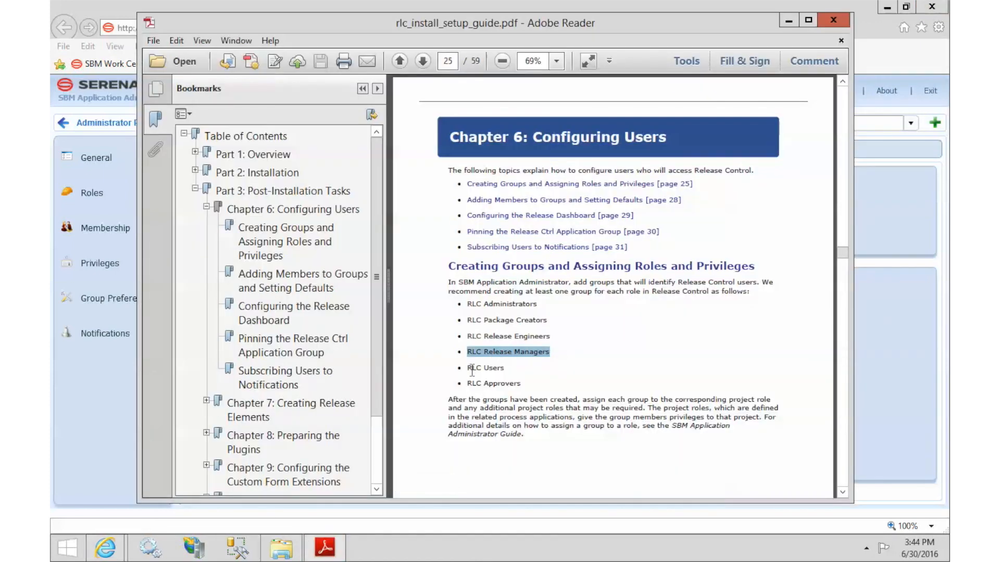
drag(468, 369, 498, 373)
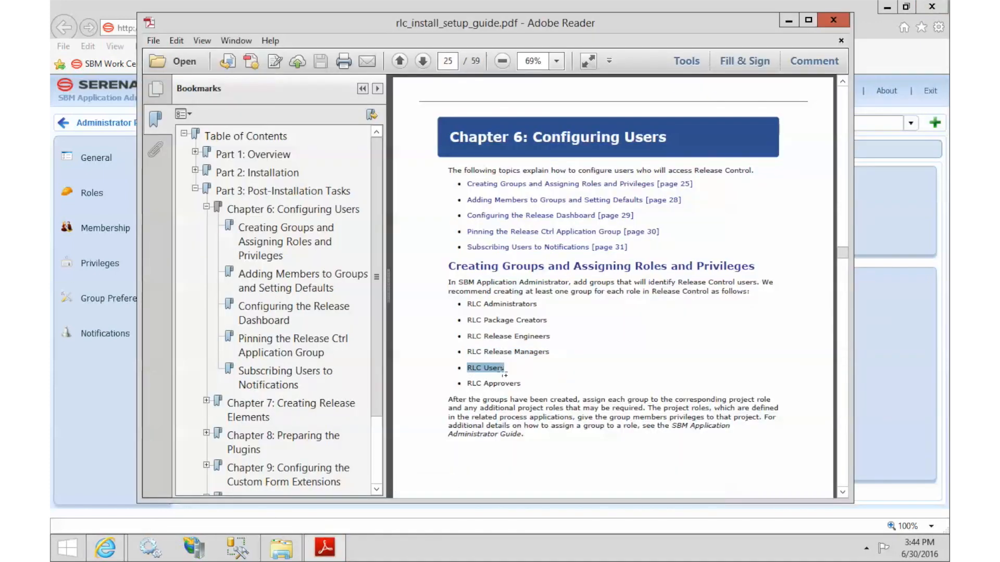
click(118, 407)
click(180, 123)
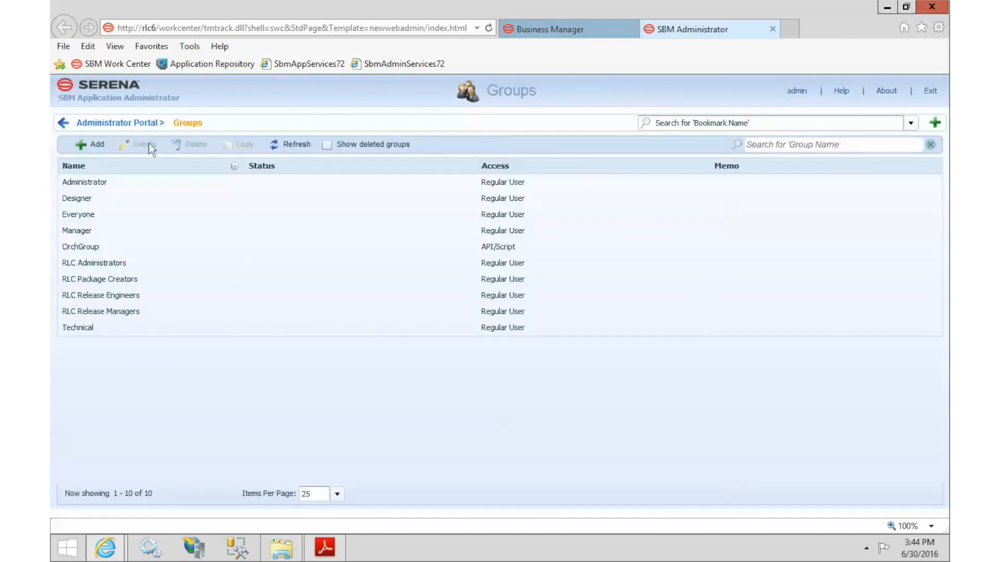
click(96, 146)
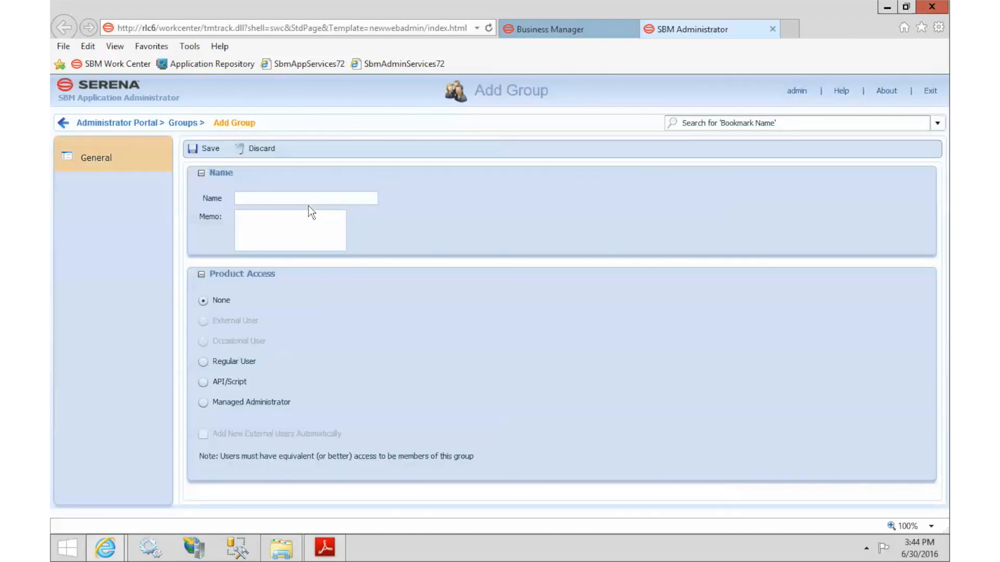
click(313, 200)
text(RLC Users)
click(203, 361)
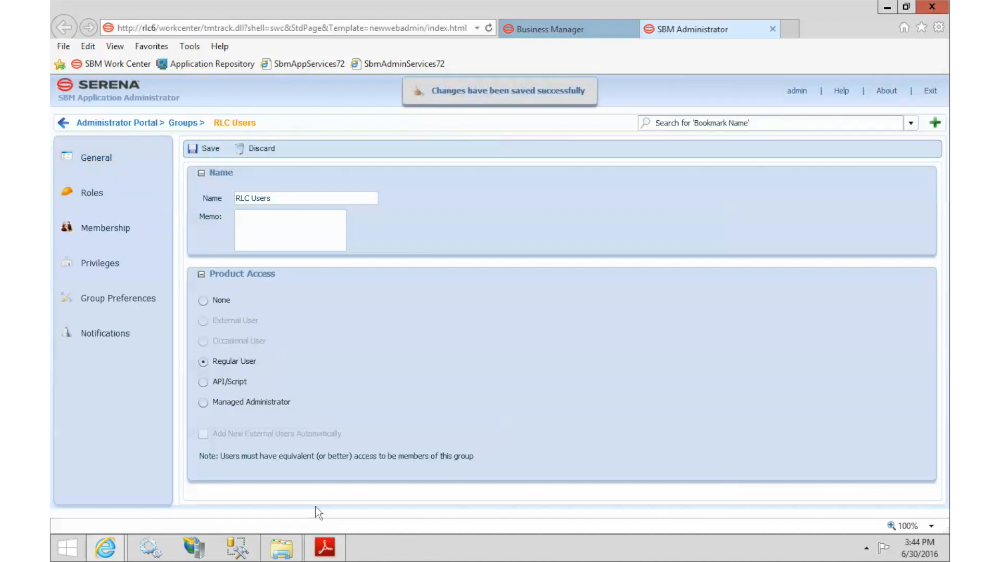
Step: Copy "RLC Approvers" from the setup guide in Adobe Reader and save it as a new group with Regular User access
click(325, 547)
drag(467, 385, 509, 390)
key(ctrl+c)
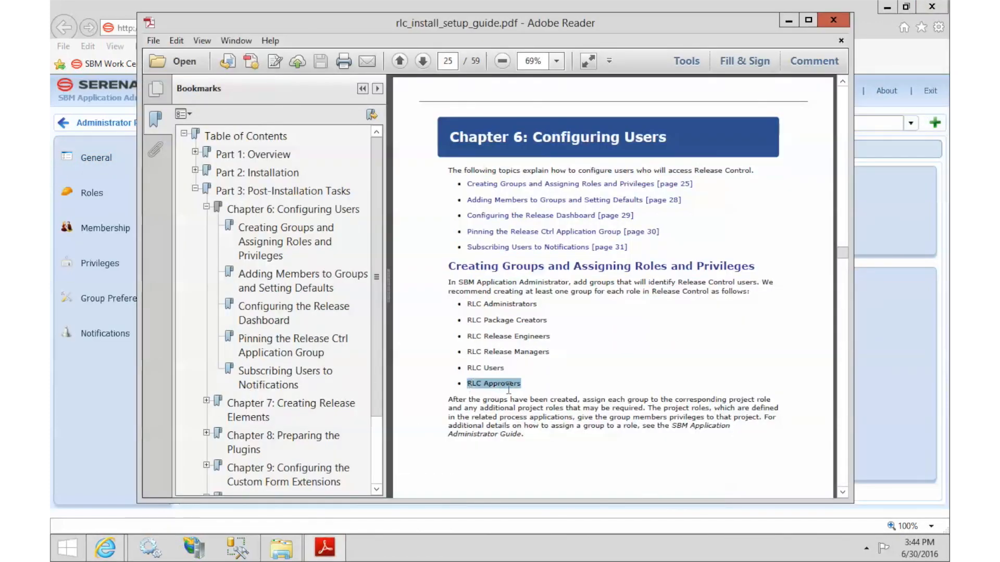
click(120, 379)
click(182, 123)
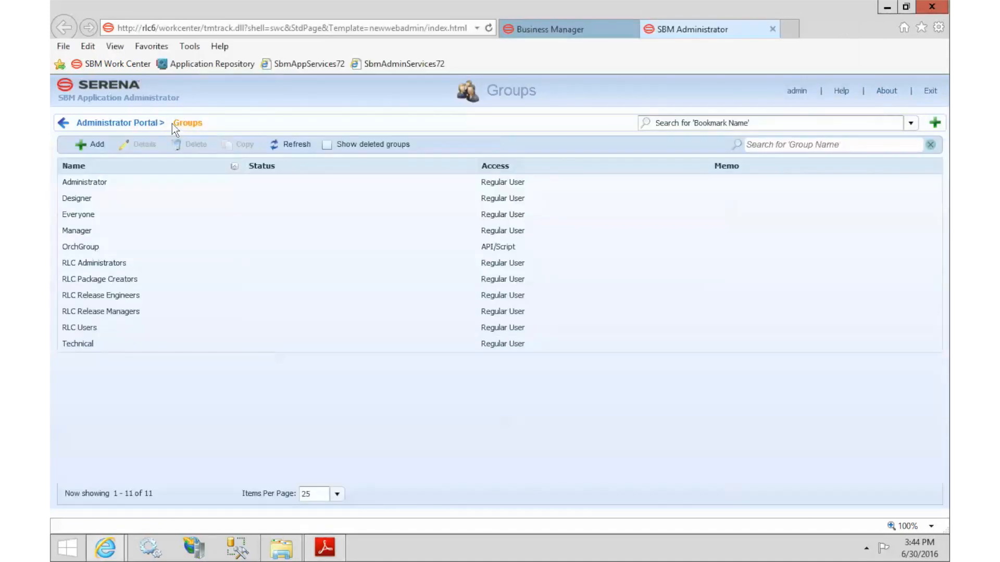
click(96, 146)
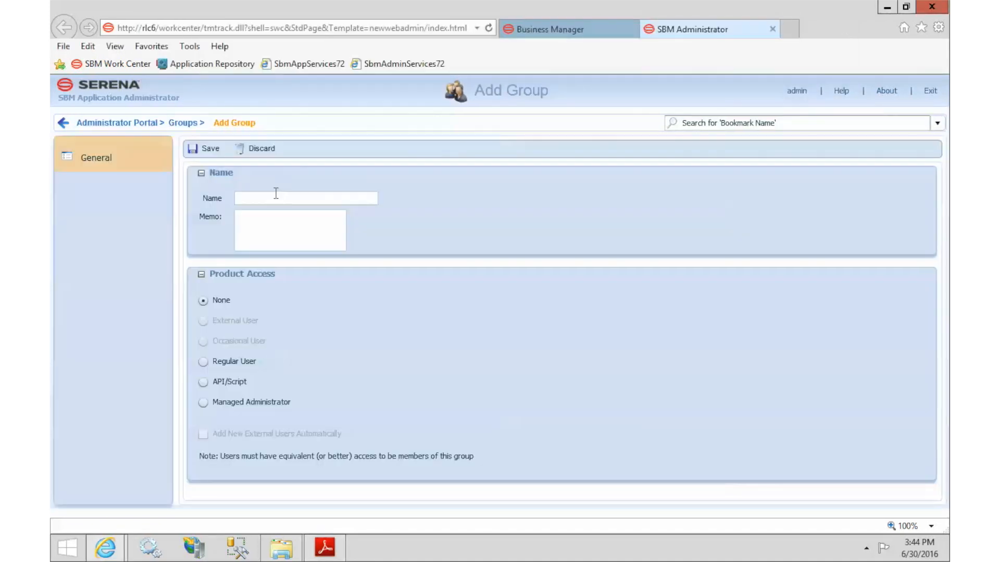
click(274, 197)
key(ctrl+v)
click(202, 360)
click(204, 148)
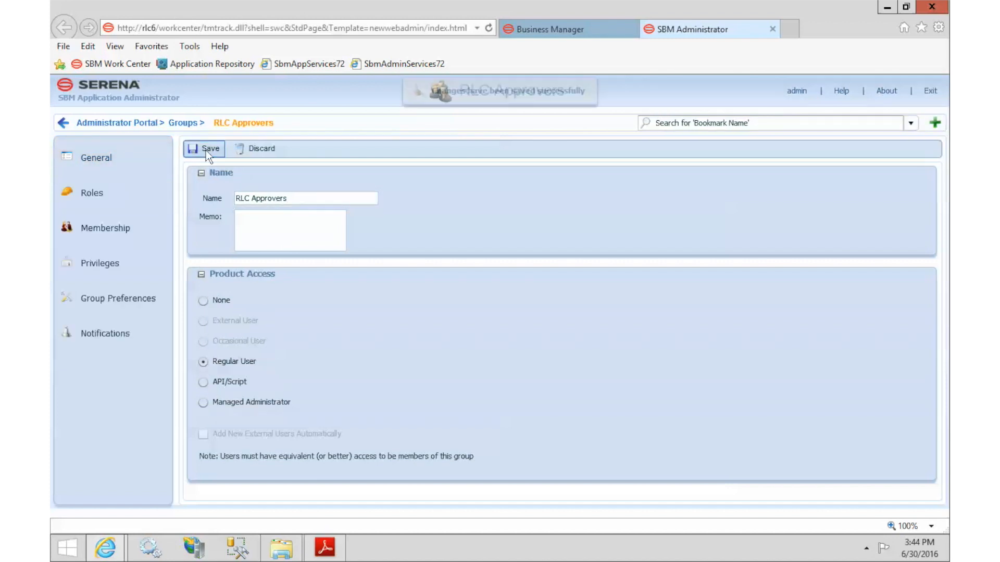
Step: Add the first three listed users as members of the RLC Administrators group and save the membership
click(183, 124)
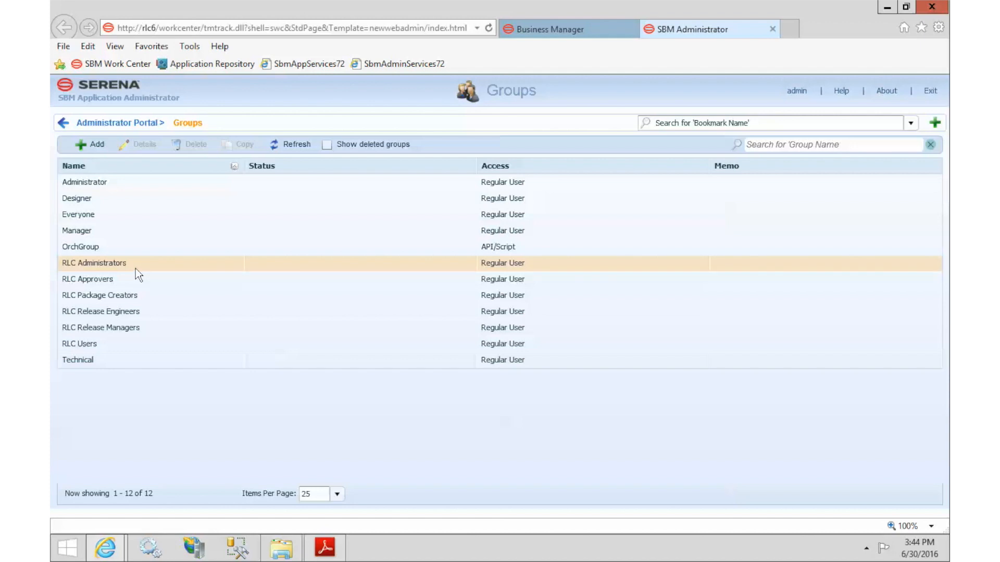
double_click(131, 266)
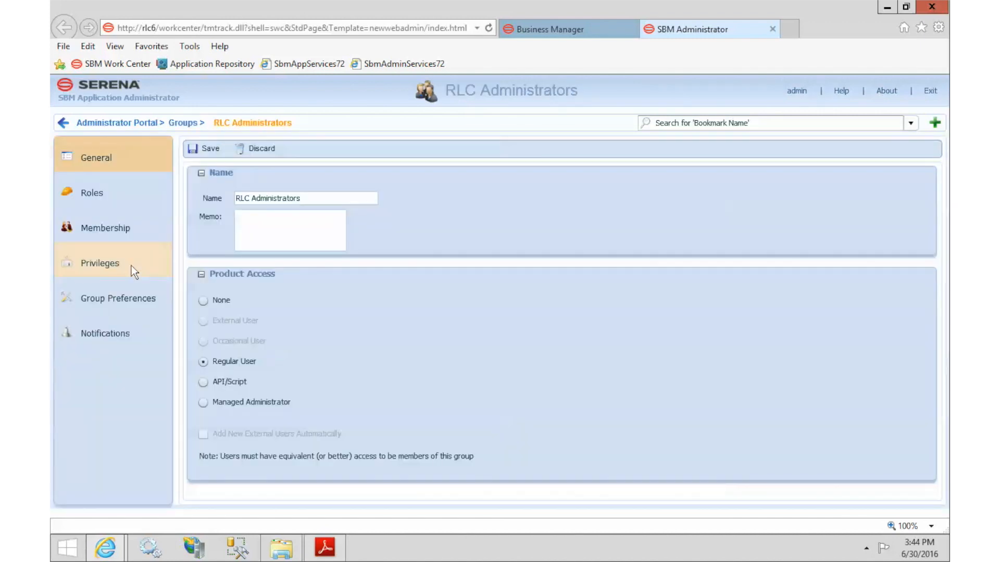
click(124, 229)
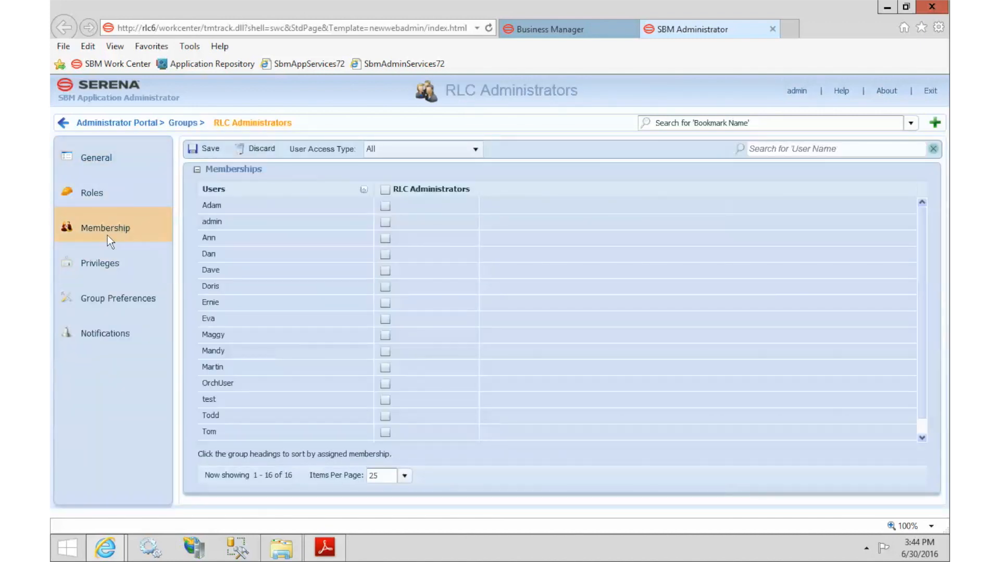
click(385, 206)
click(386, 222)
click(385, 239)
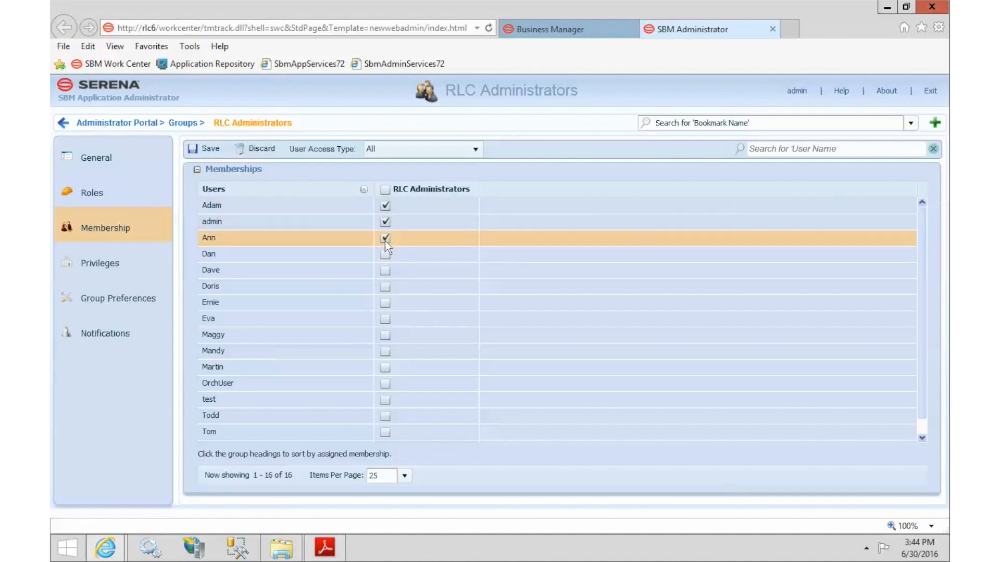
click(204, 149)
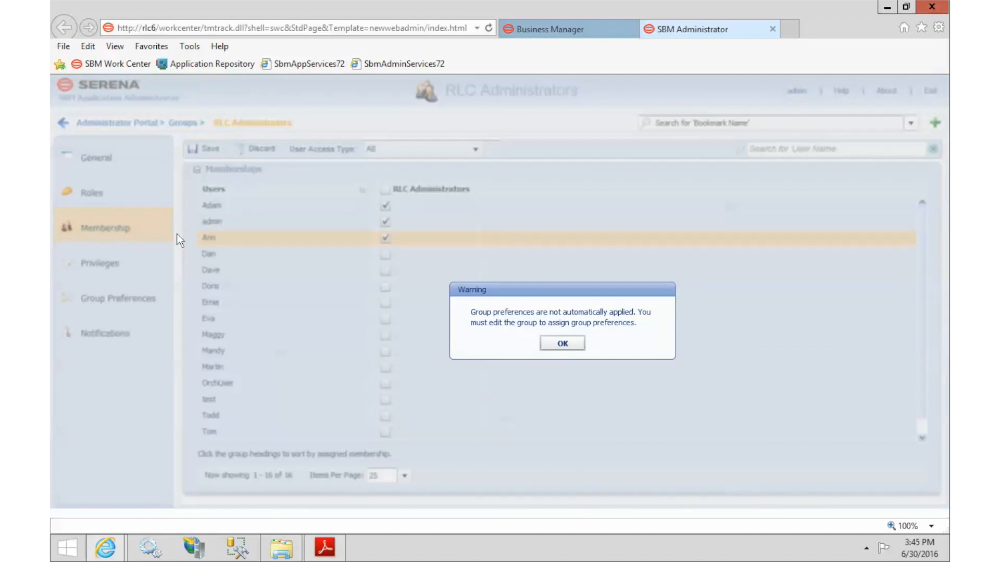
click(561, 345)
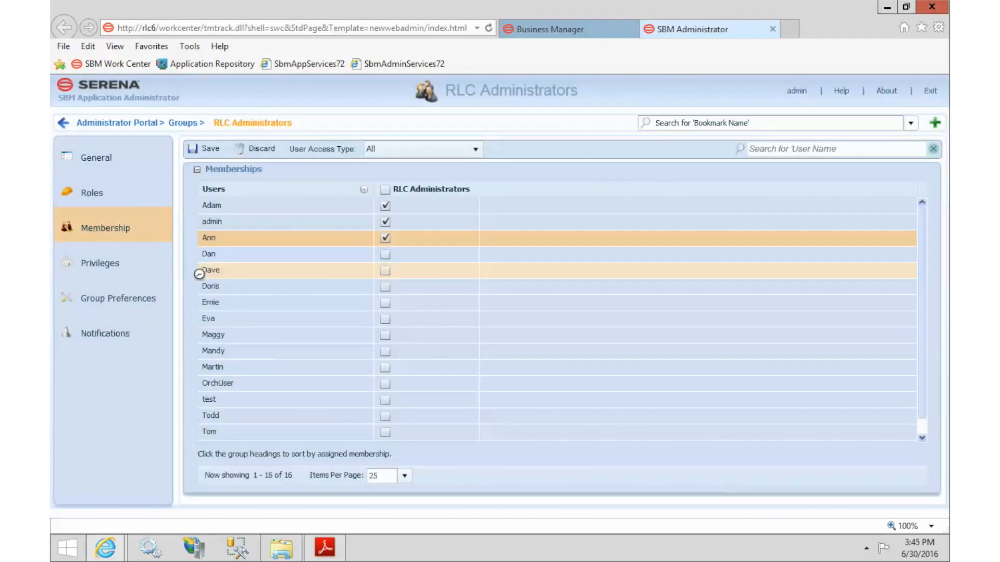
Step: Grant the RLC Administrators group all table privileges on RLC Custom Columns and save them
click(105, 265)
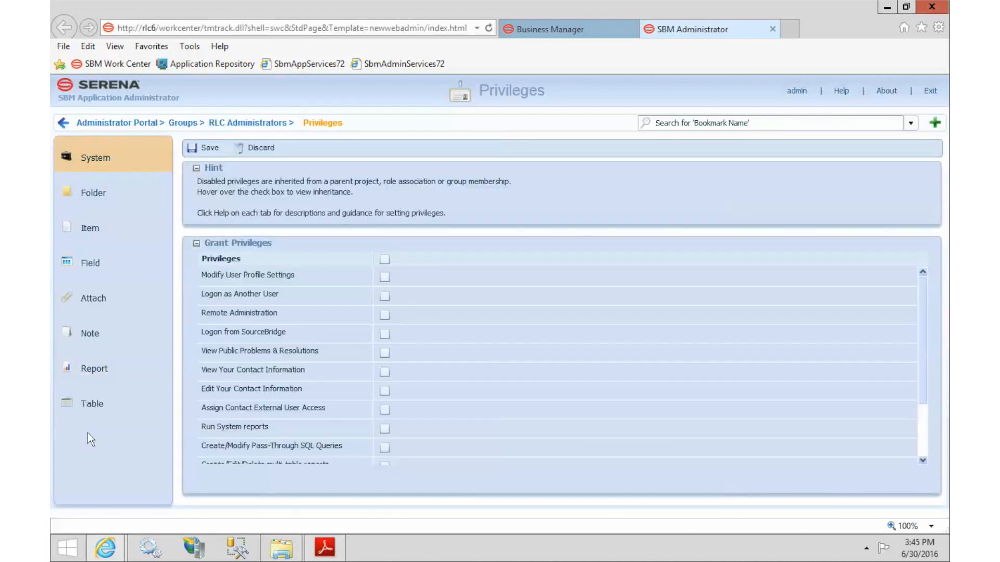
click(88, 405)
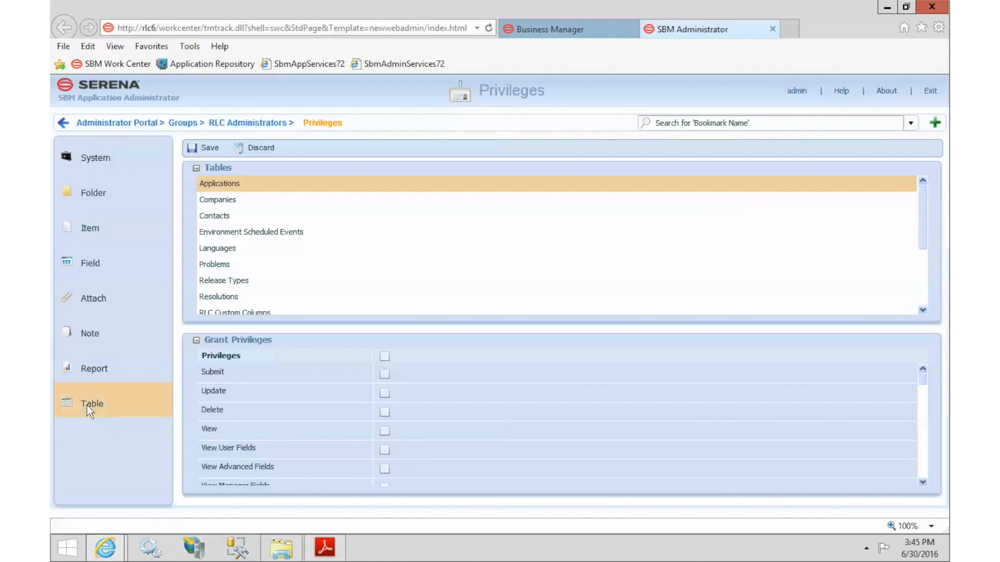
drag(923, 233, 923, 279)
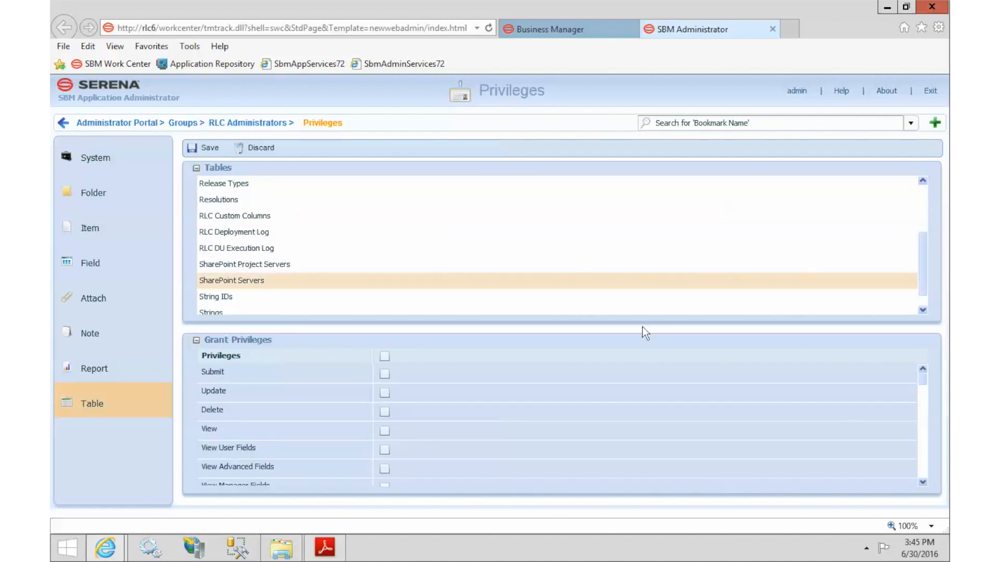
click(261, 220)
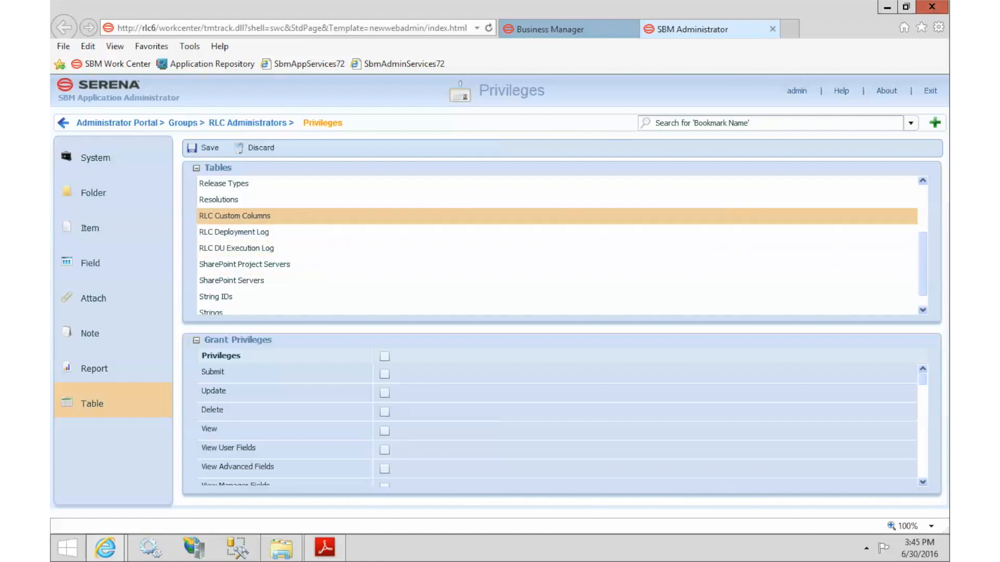
click(384, 355)
click(206, 150)
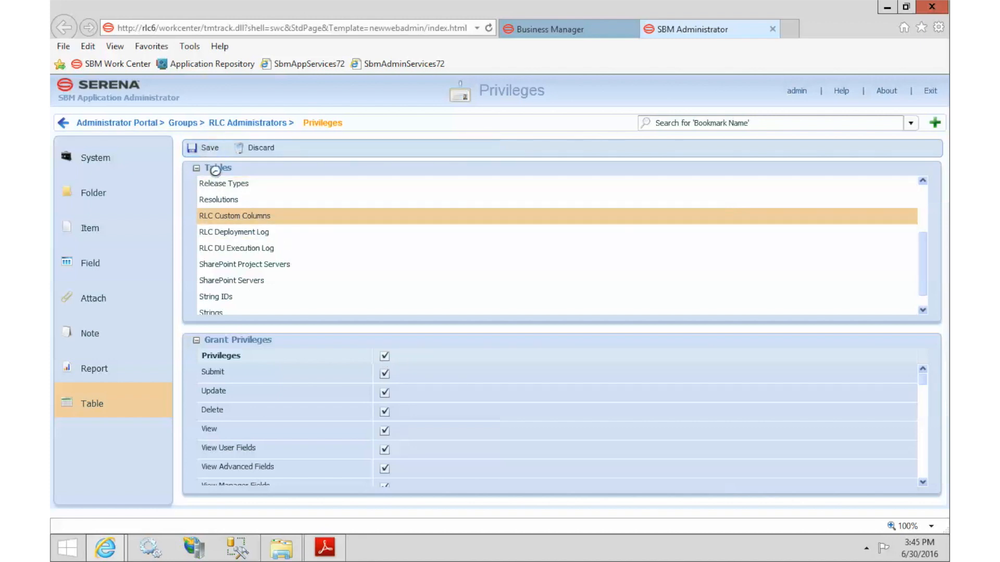
Step: Grant the group all table privileges on RLC Deployment Log and RLC DU Execution Log, saving each
click(251, 233)
click(384, 356)
click(211, 149)
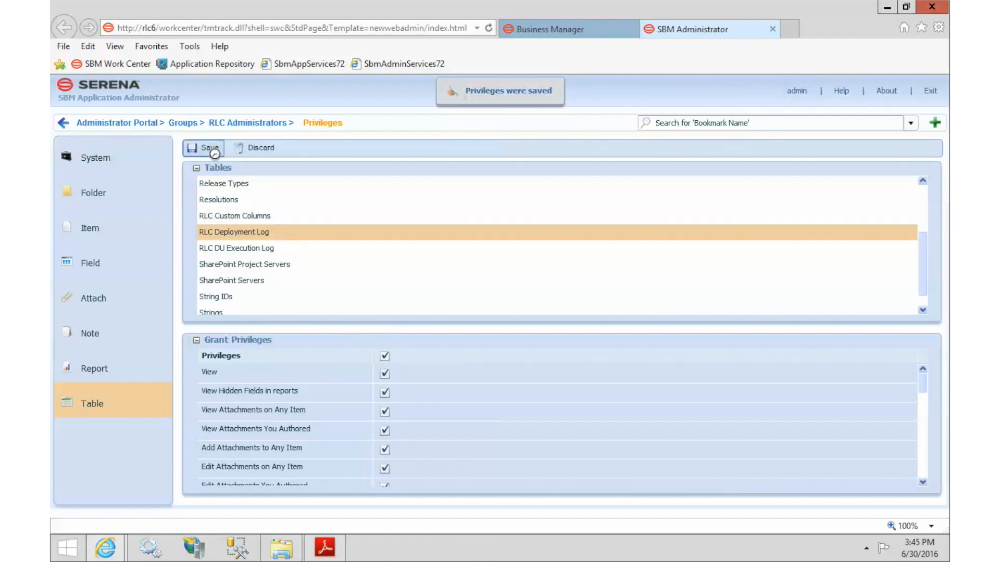
click(267, 249)
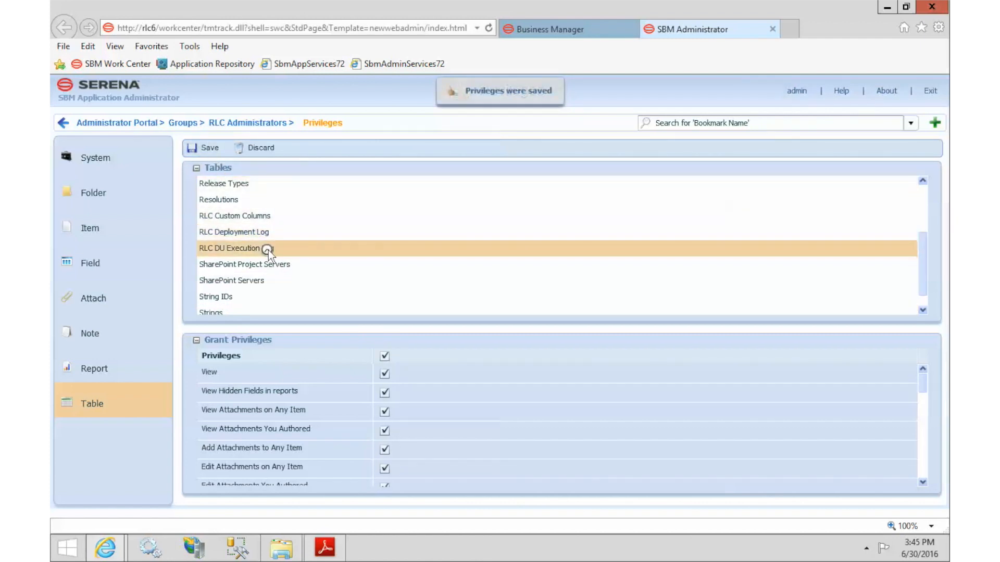
click(385, 356)
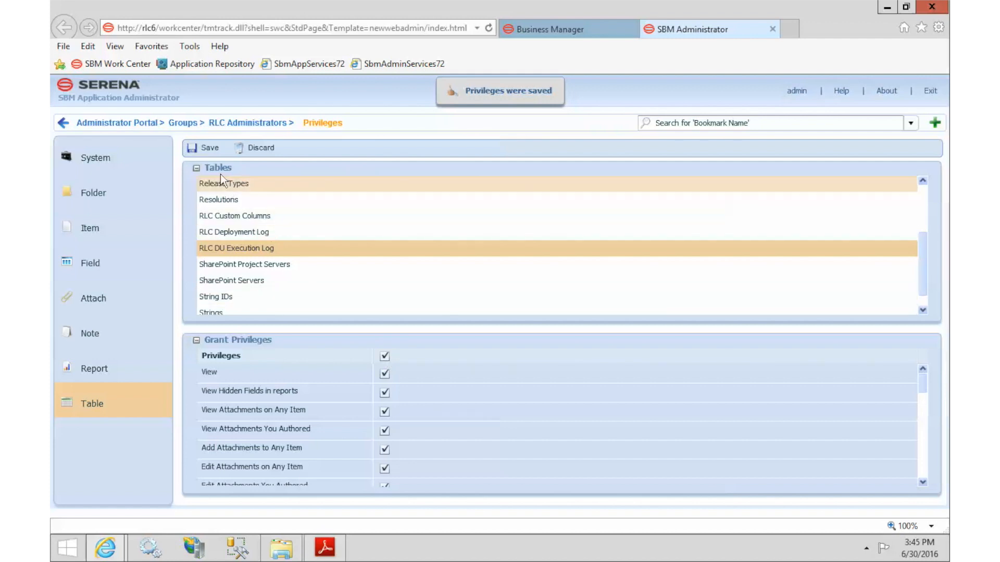
click(211, 149)
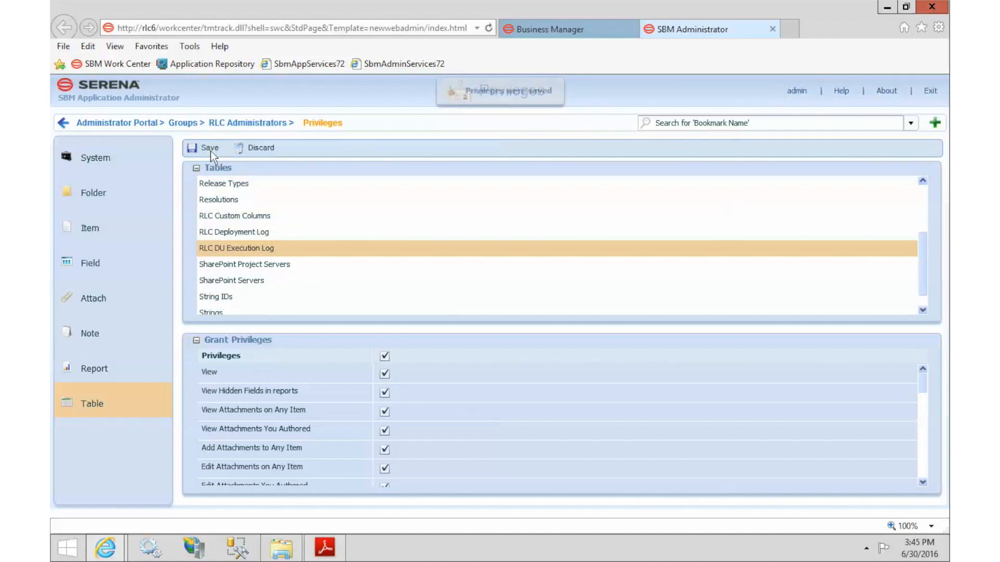
Step: Enable the Administrator role for RLC Administrators in the Release Train, Application Version and Release Packages projects under Base Project
click(228, 124)
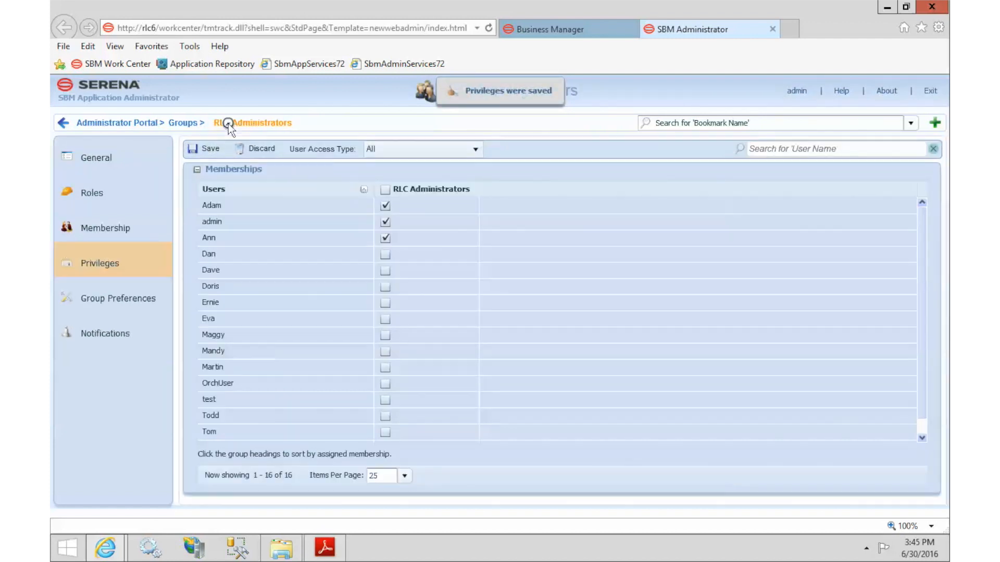
click(94, 193)
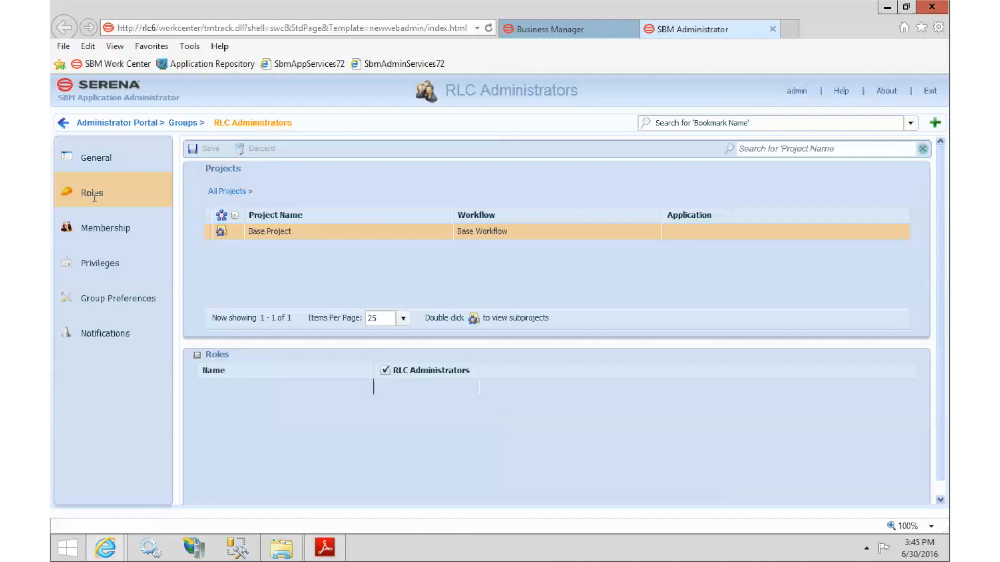
double_click(264, 233)
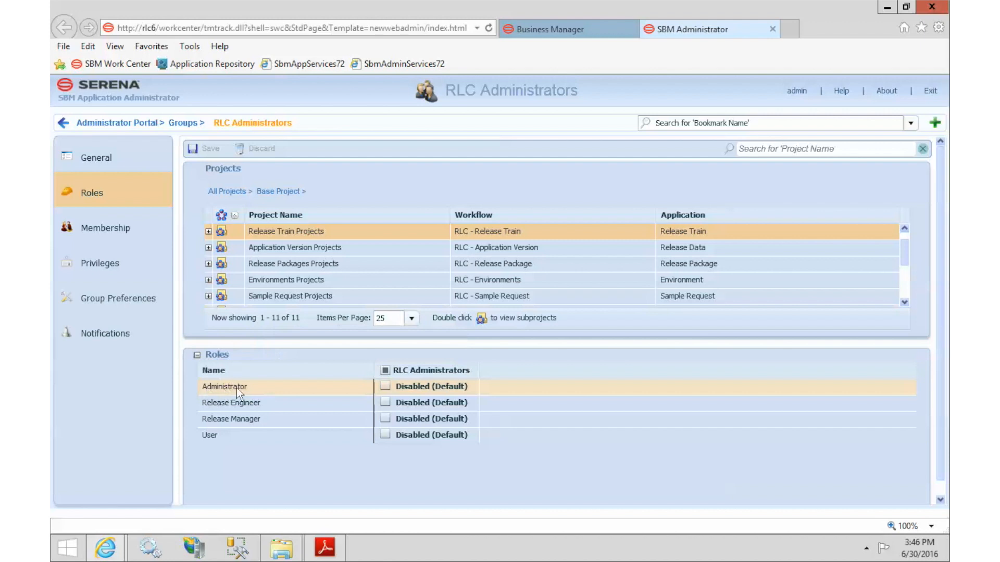
click(385, 387)
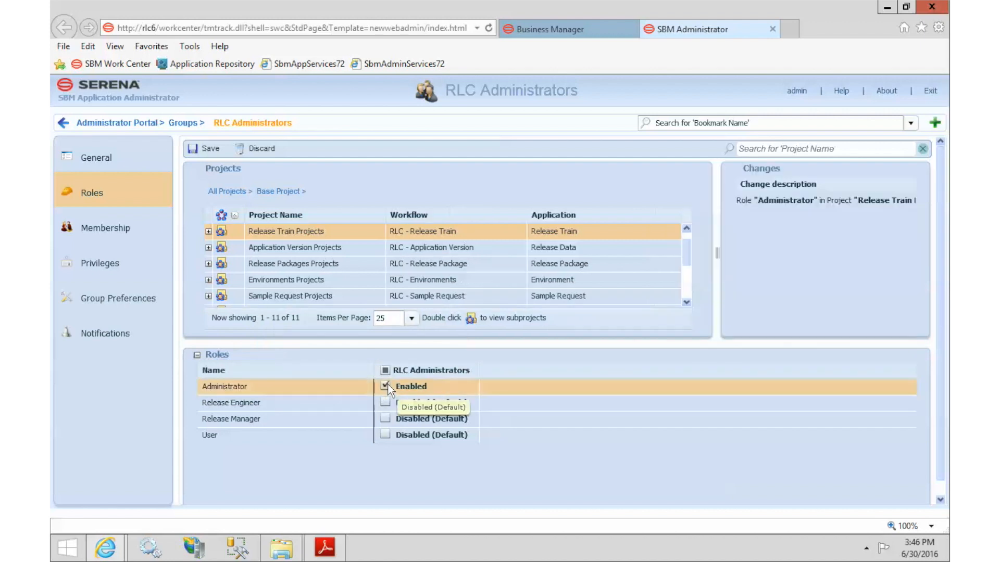
click(284, 248)
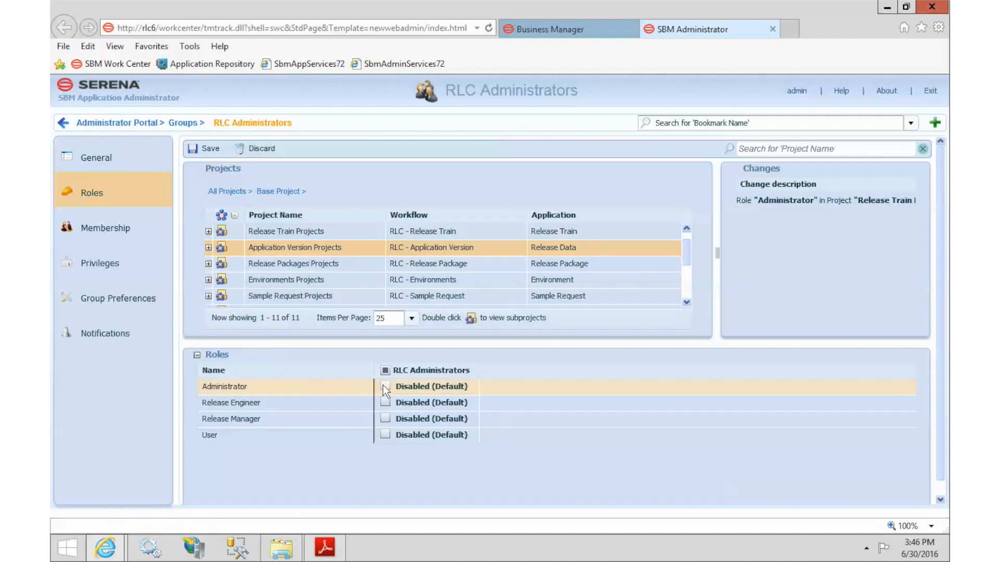
click(385, 386)
click(270, 263)
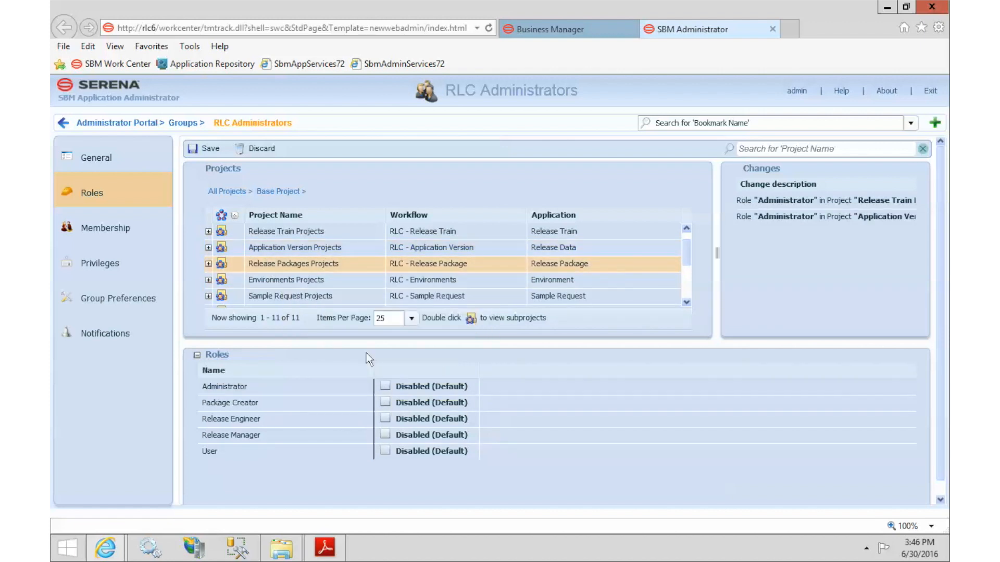
click(385, 387)
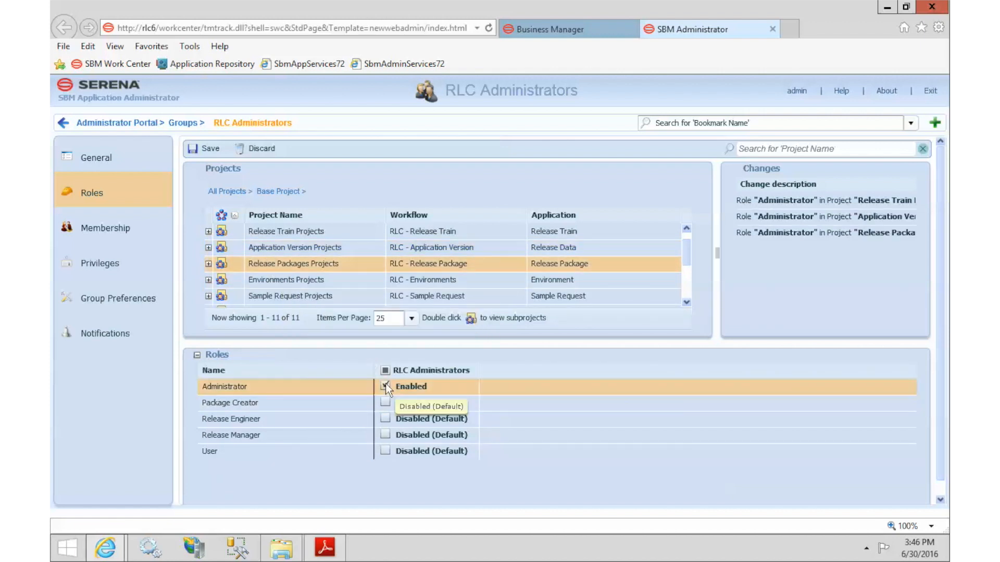
Step: Enable the group's Administrator role in the Environments, Sample Request and Task Template projects
click(303, 281)
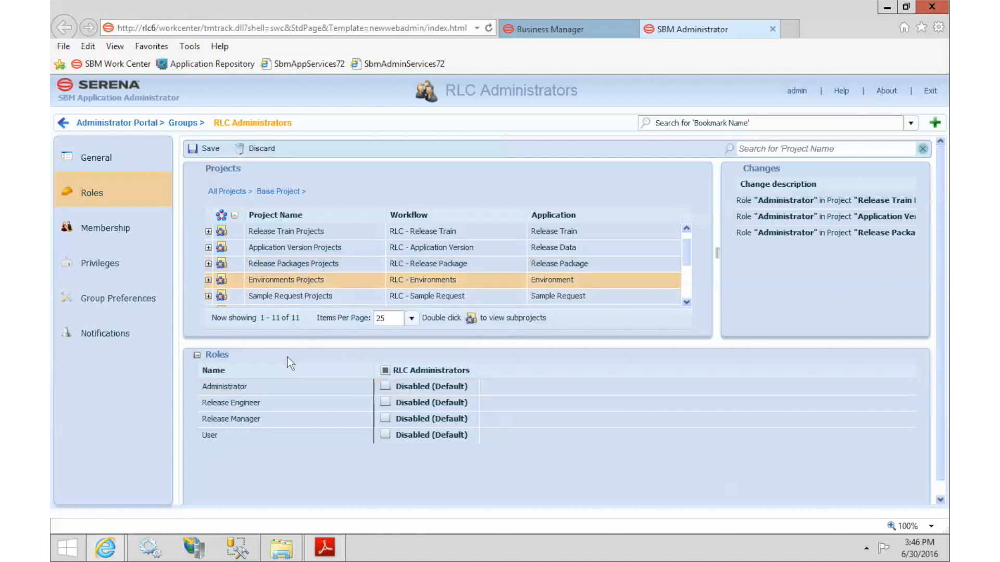
click(386, 385)
click(321, 296)
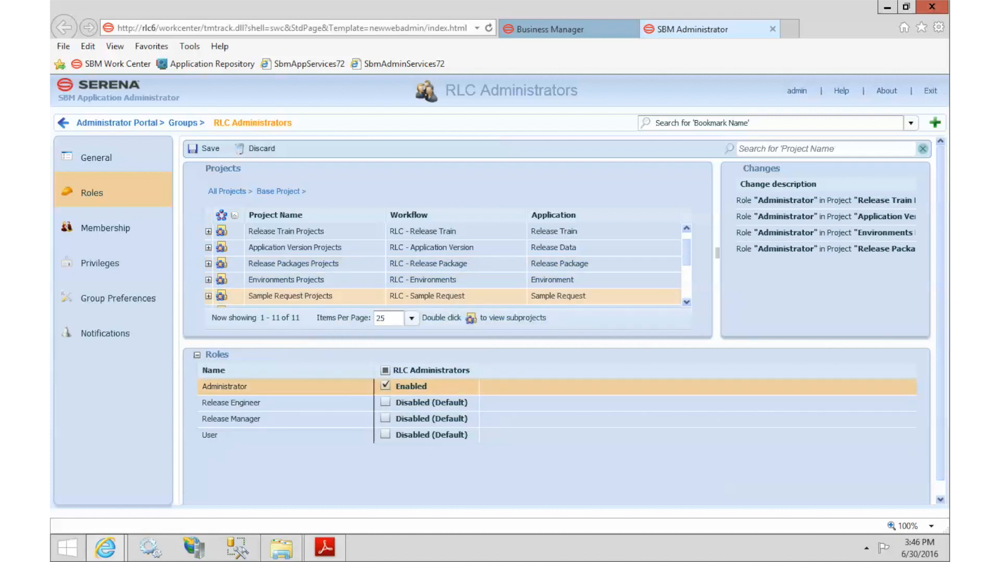
click(386, 387)
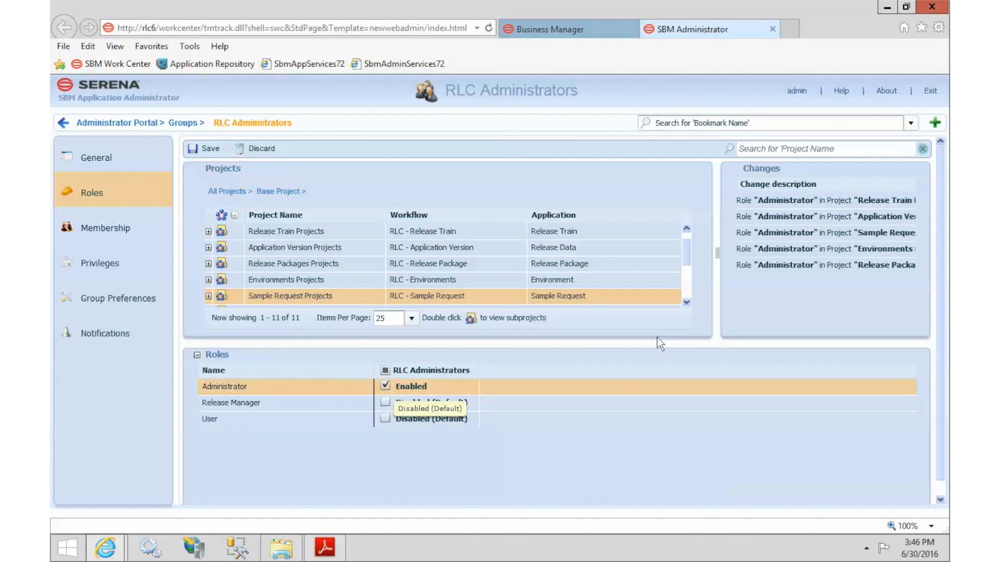
click(687, 303)
click(686, 303)
click(687, 303)
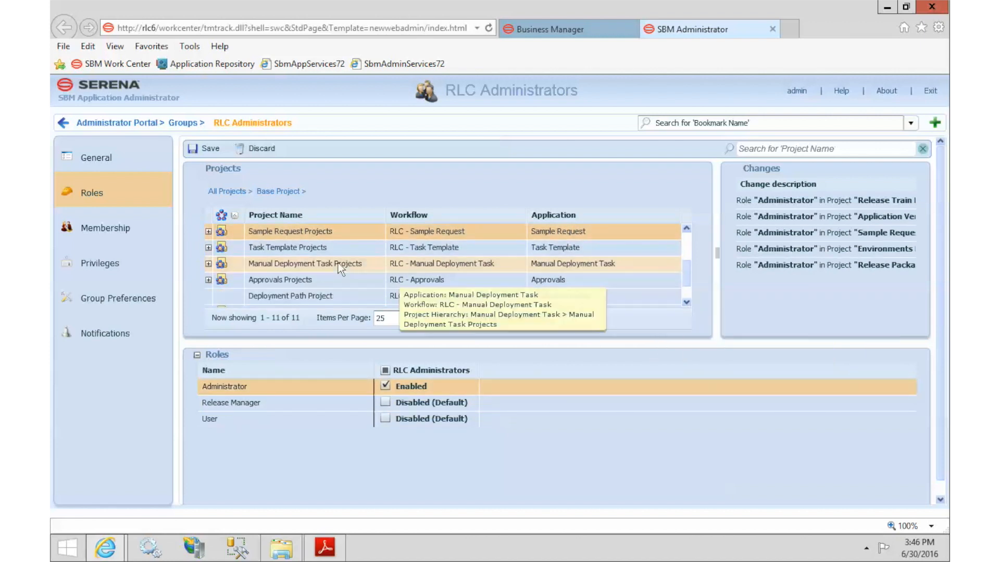
click(312, 248)
click(386, 384)
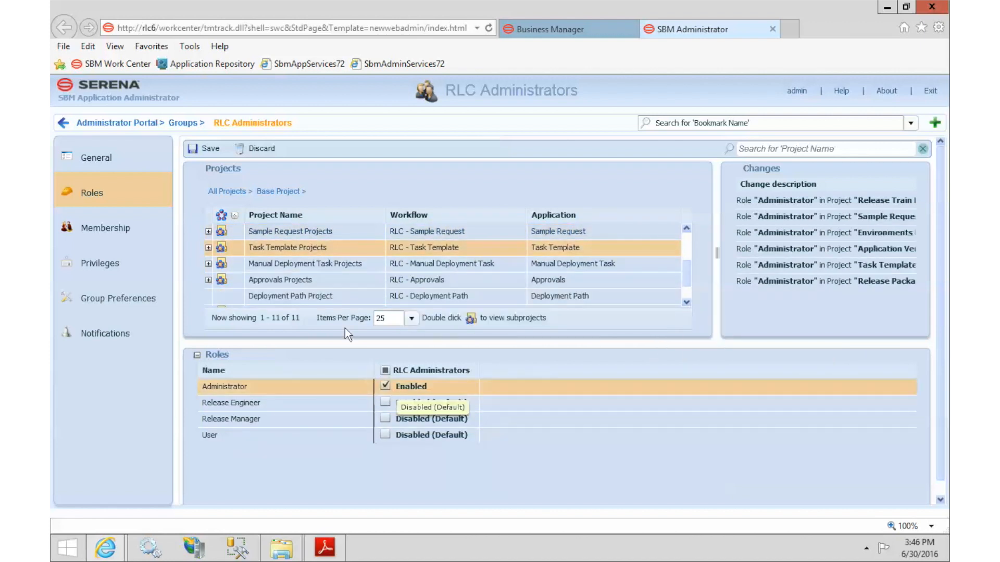
Step: Enable the group's Administrator role in the Manual Deployment Task, Approvals and Deployment Path projects
click(308, 264)
click(386, 386)
click(345, 282)
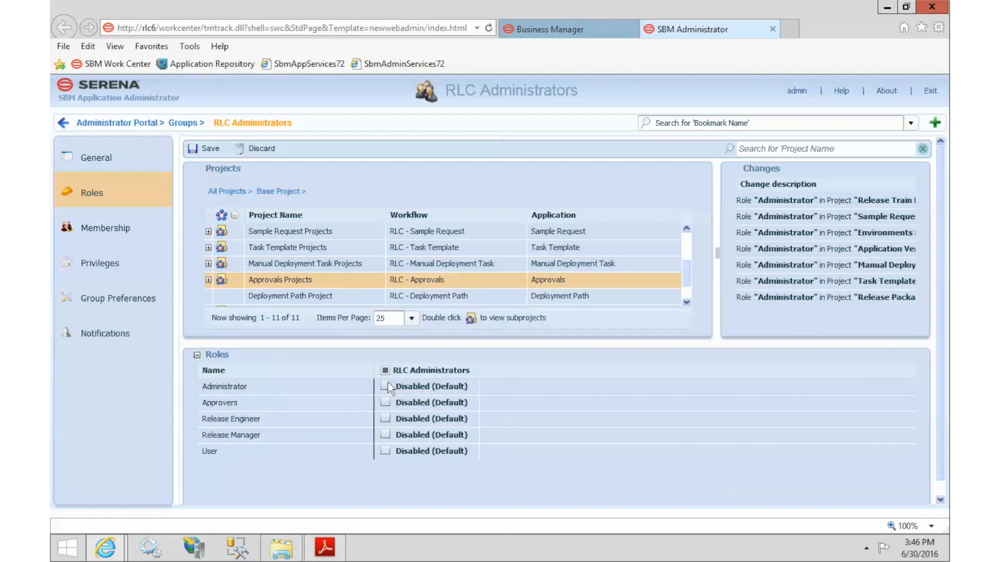
click(386, 385)
click(367, 297)
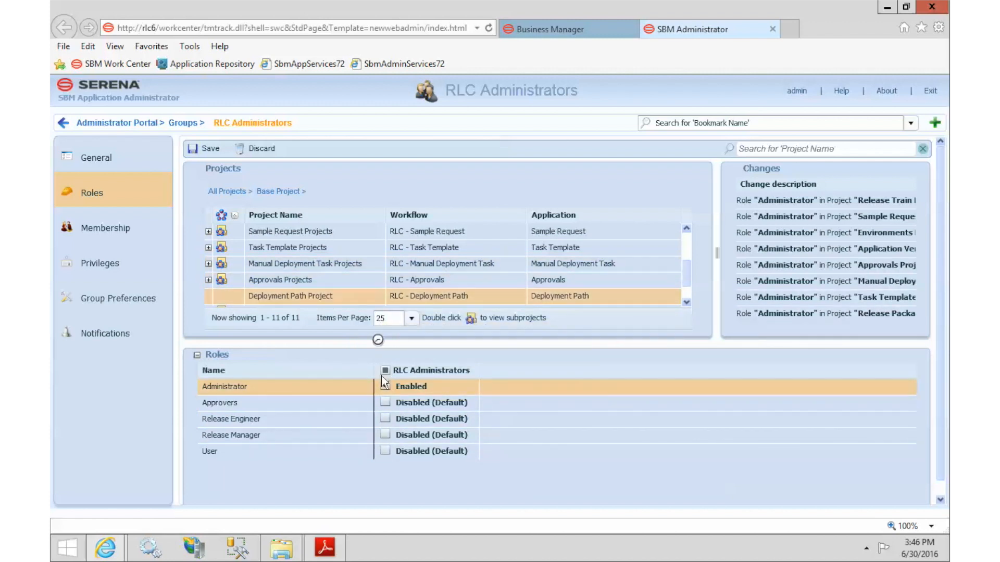
click(385, 386)
Step: Enable the Administrator role in the Environment Schedule and Path Elements projects and save the group's role changes
click(686, 303)
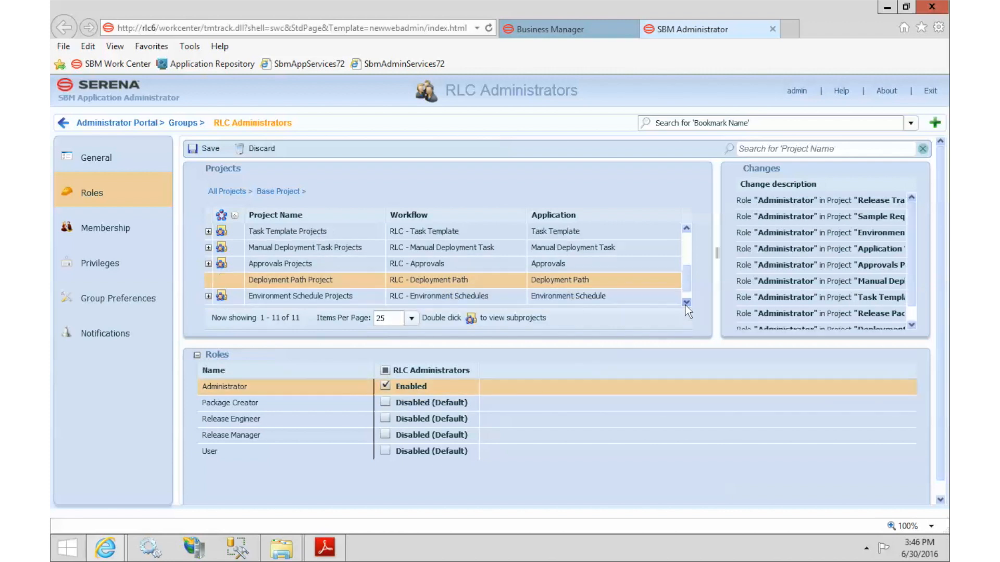
click(686, 303)
click(350, 280)
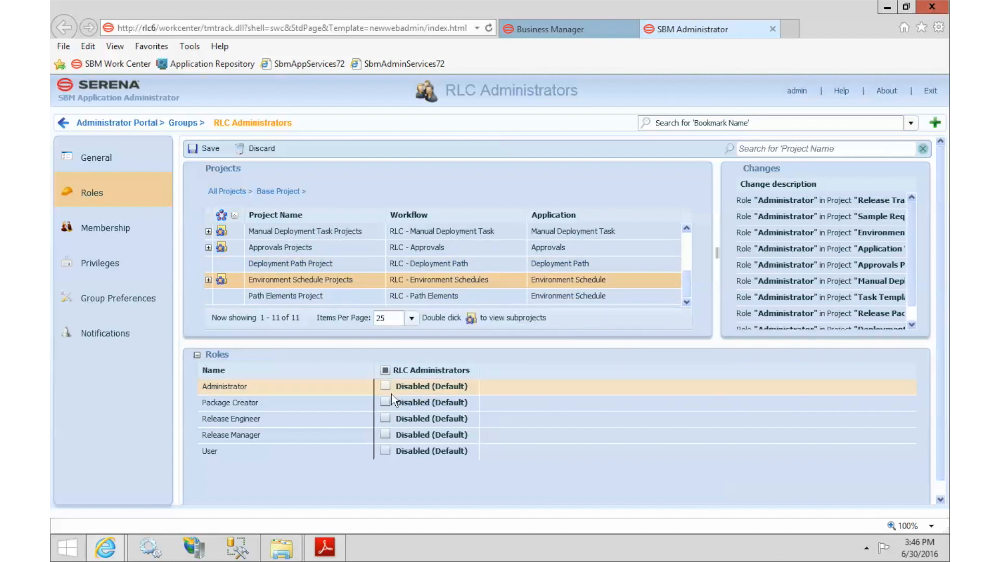
click(385, 386)
click(345, 298)
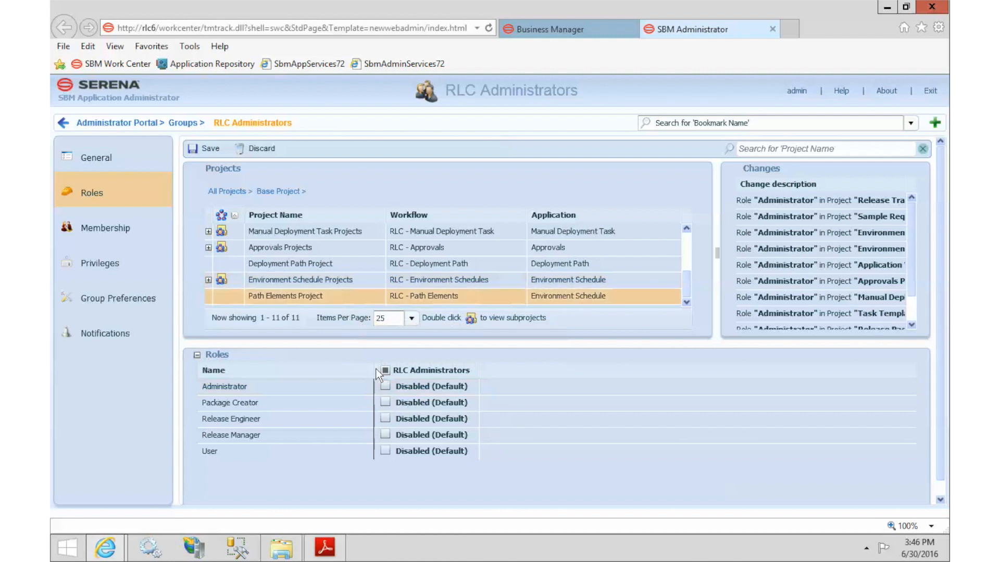
click(386, 387)
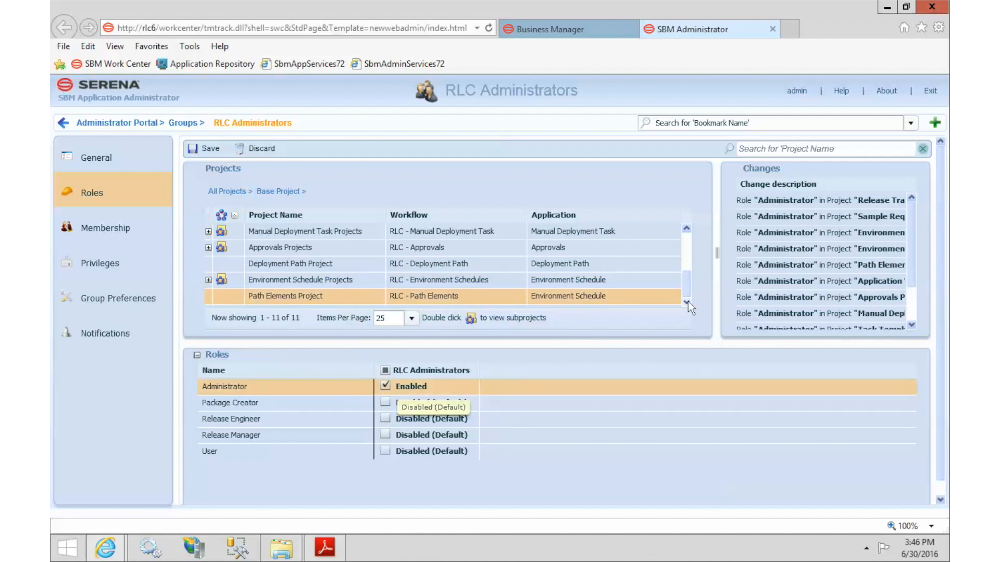
click(203, 150)
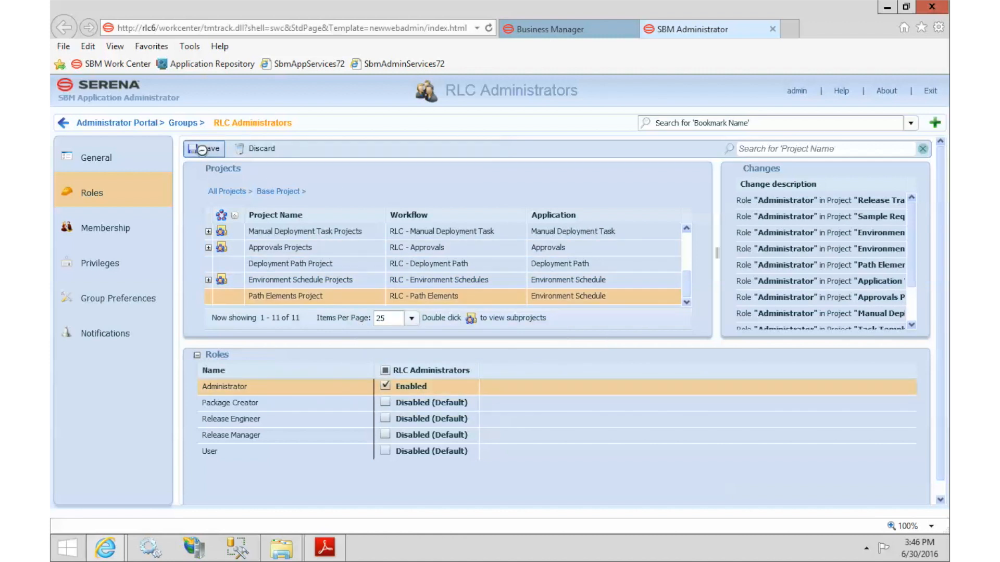
Step: Add the three users whose names start with M as members of the RLC Approvers group and save the membership
click(185, 125)
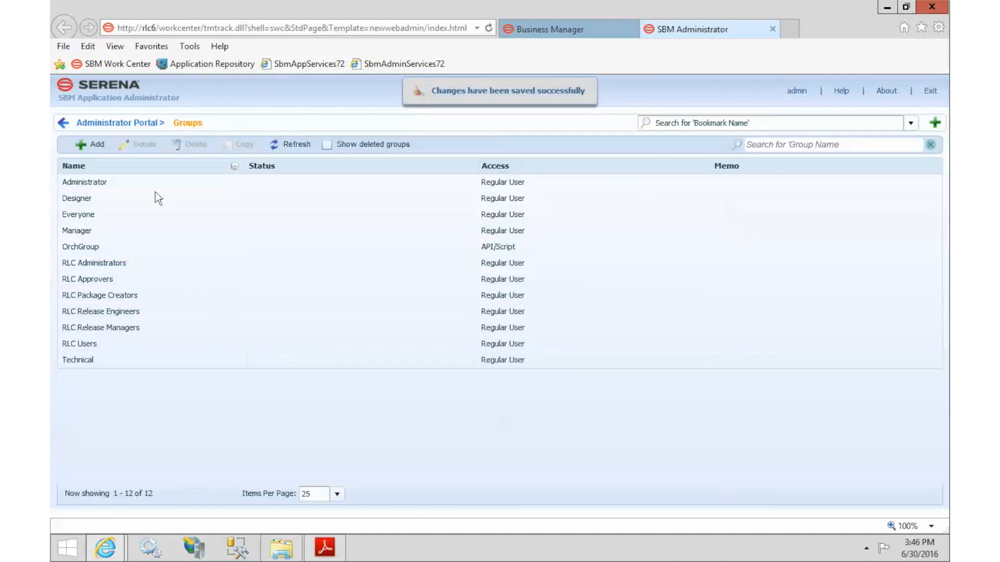
double_click(127, 283)
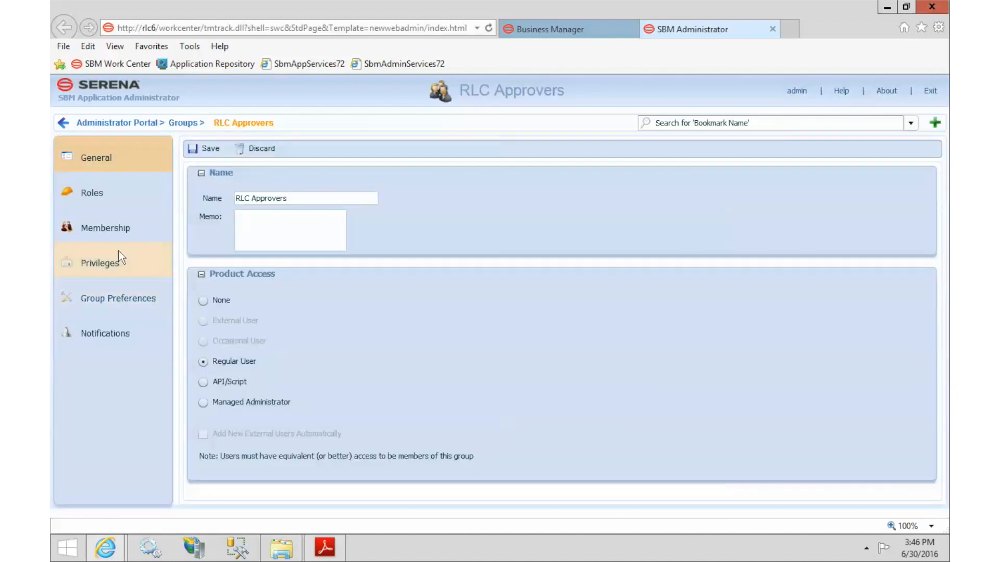
click(117, 236)
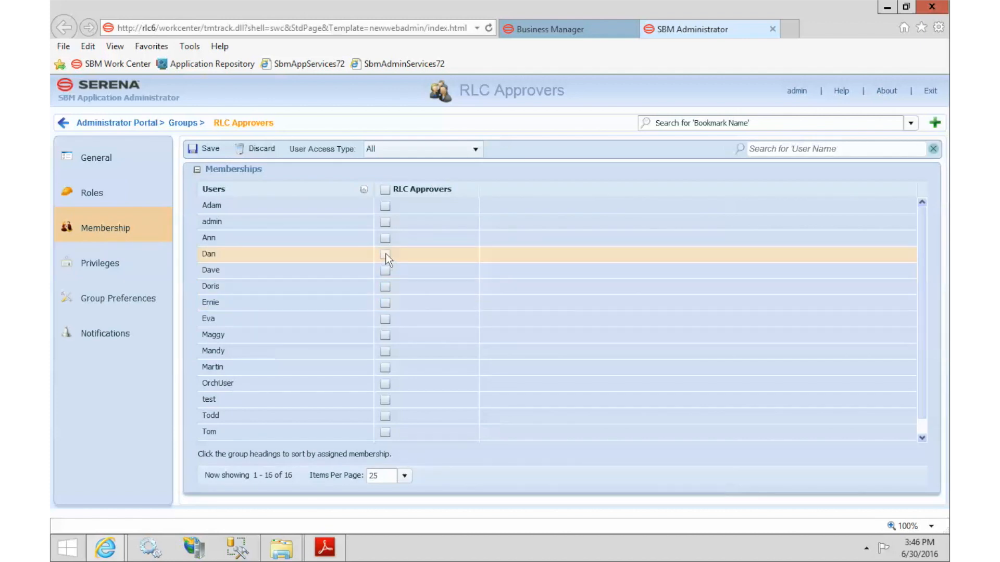
click(385, 335)
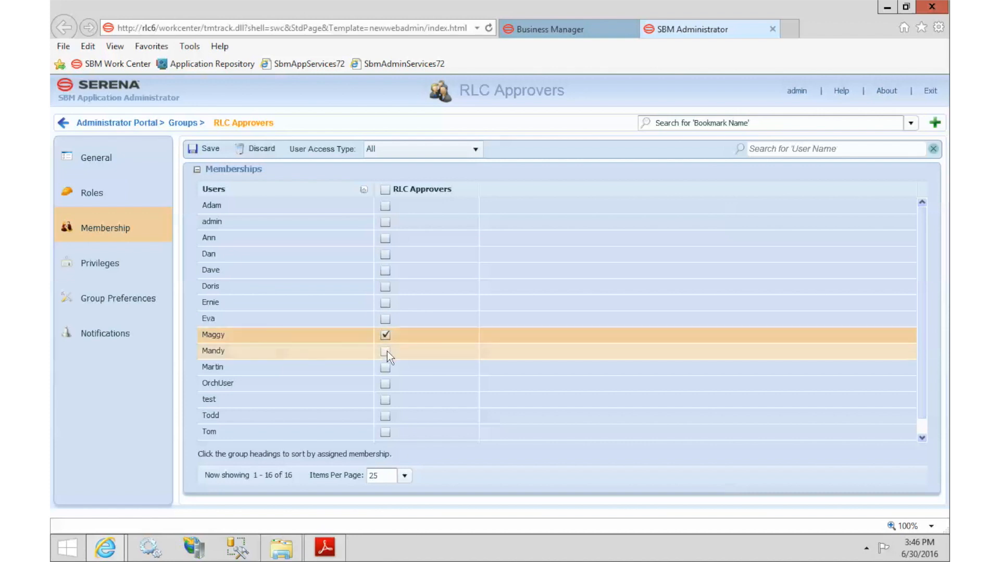
click(385, 351)
click(386, 368)
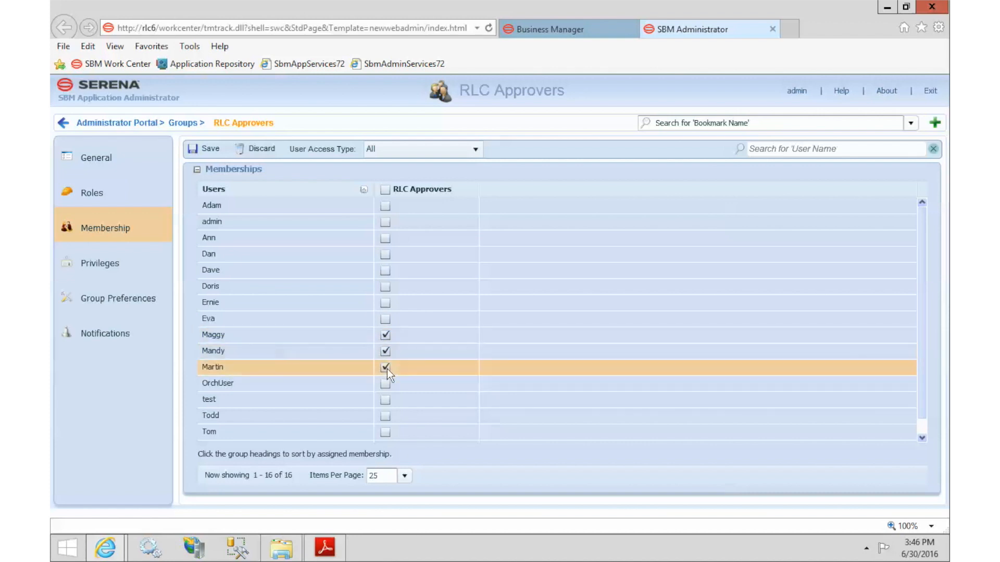
click(207, 146)
click(553, 343)
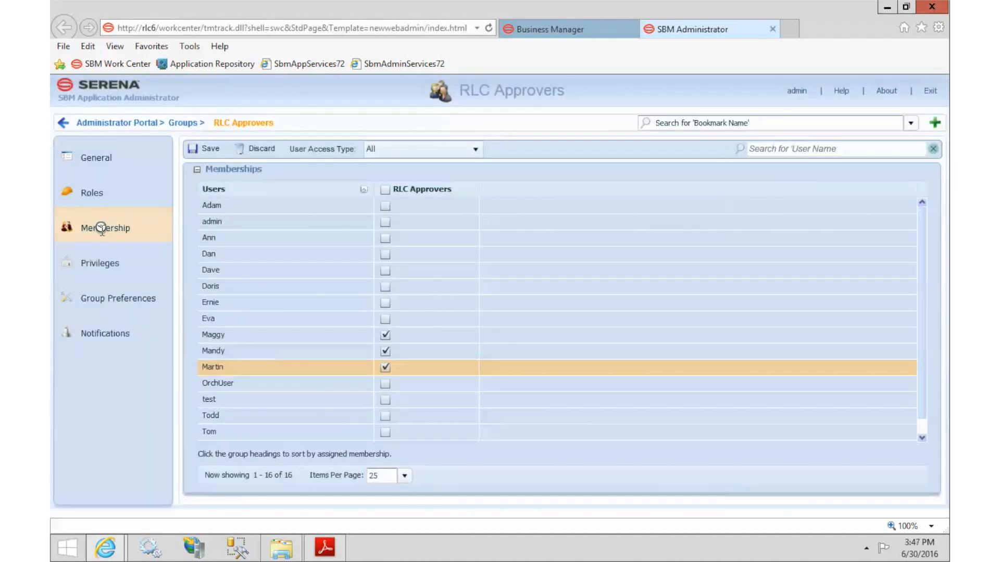
Step: Grant RLC Approvers all privileges on the RLC Custom Columns table except Submit, Update and Delete, and save them
click(103, 261)
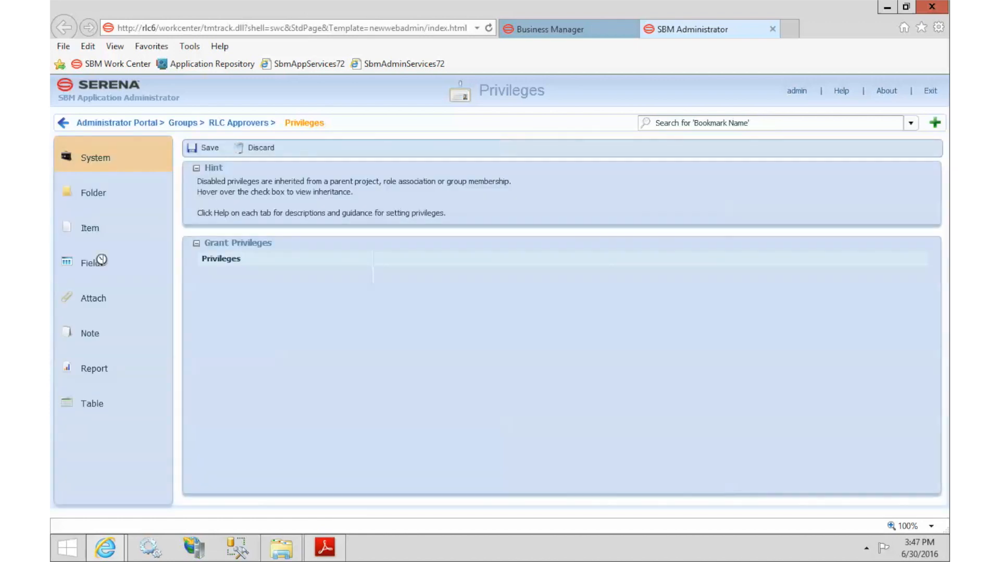
click(93, 404)
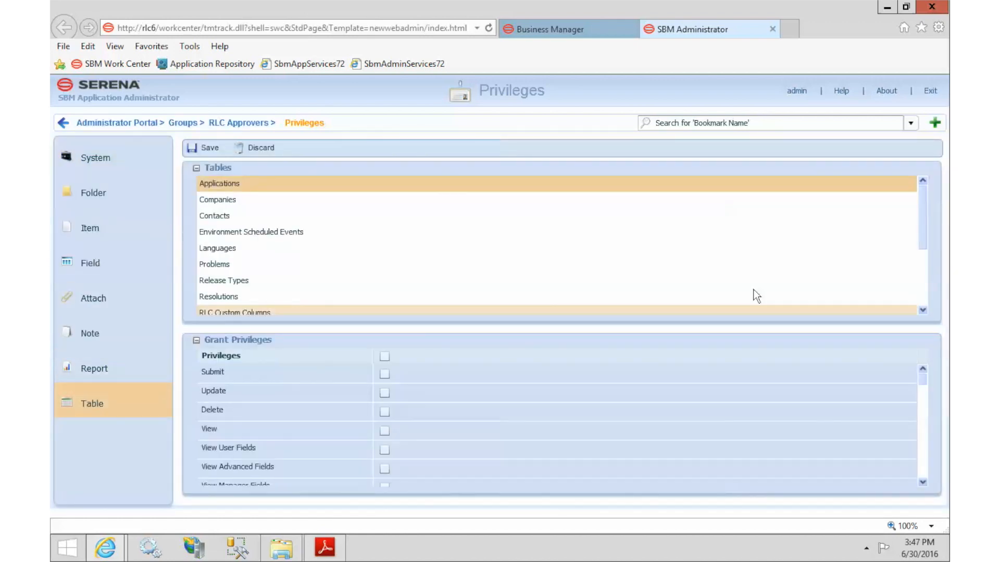
click(922, 311)
click(923, 310)
click(922, 310)
click(238, 216)
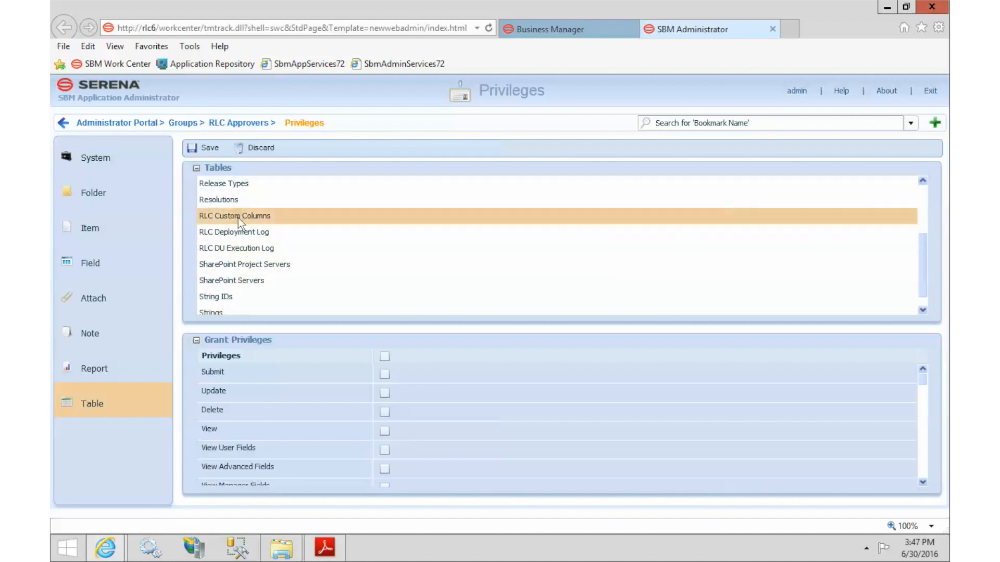
click(384, 357)
click(386, 374)
click(385, 393)
click(386, 410)
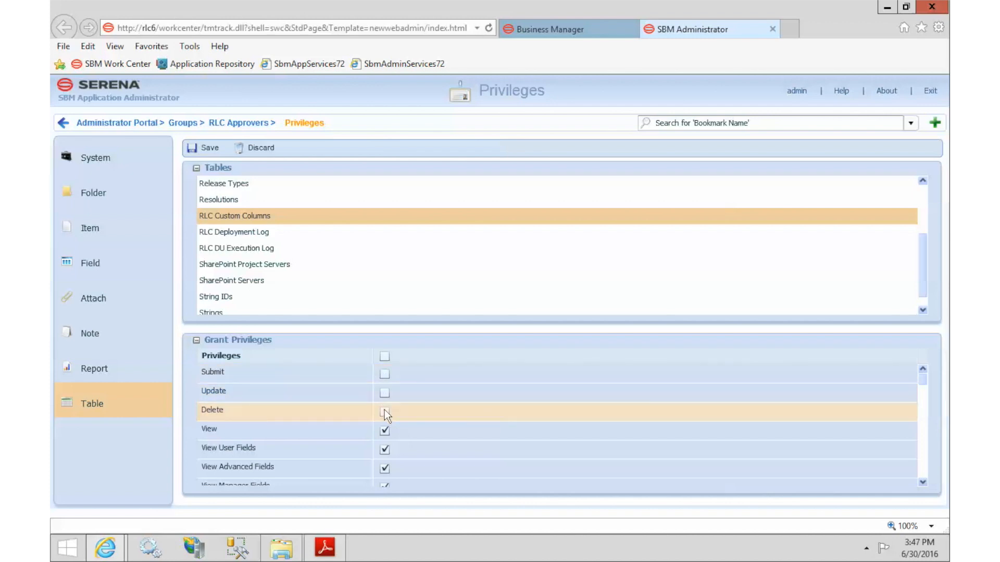
click(209, 149)
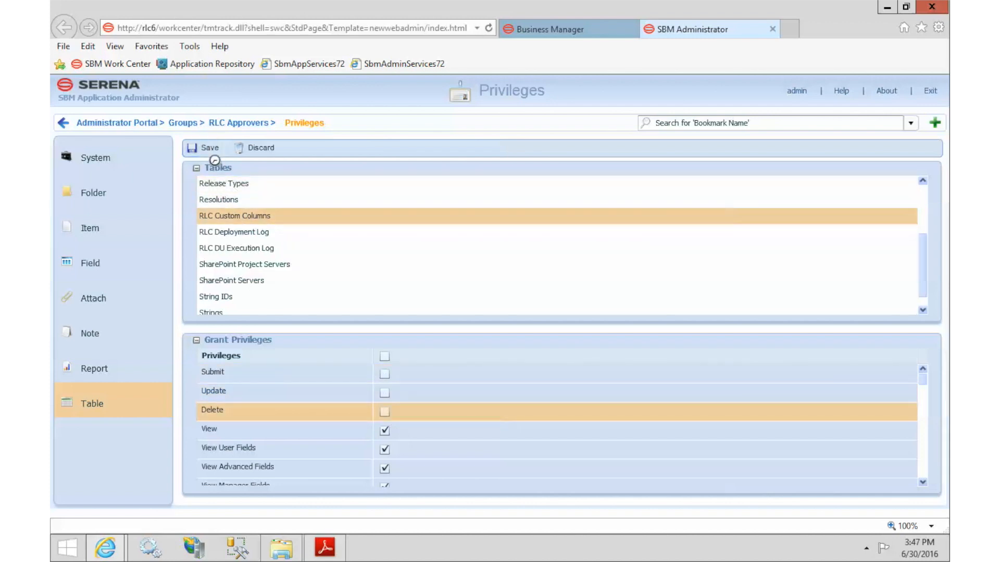
Step: Grant the group all privileges on the RLC Deployment Log and RLC DU Execution Log tables, saving after each table
click(263, 234)
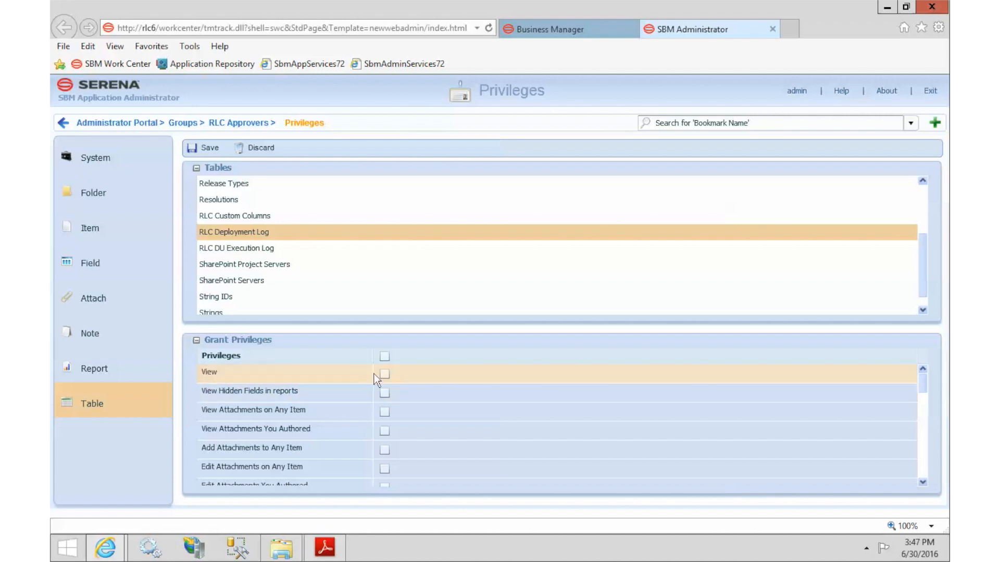
click(385, 357)
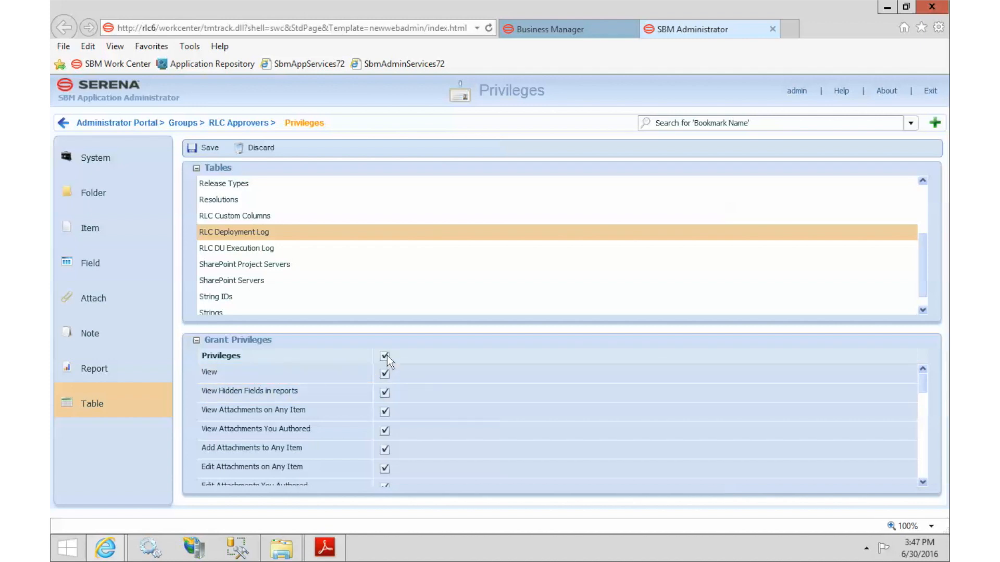
click(211, 149)
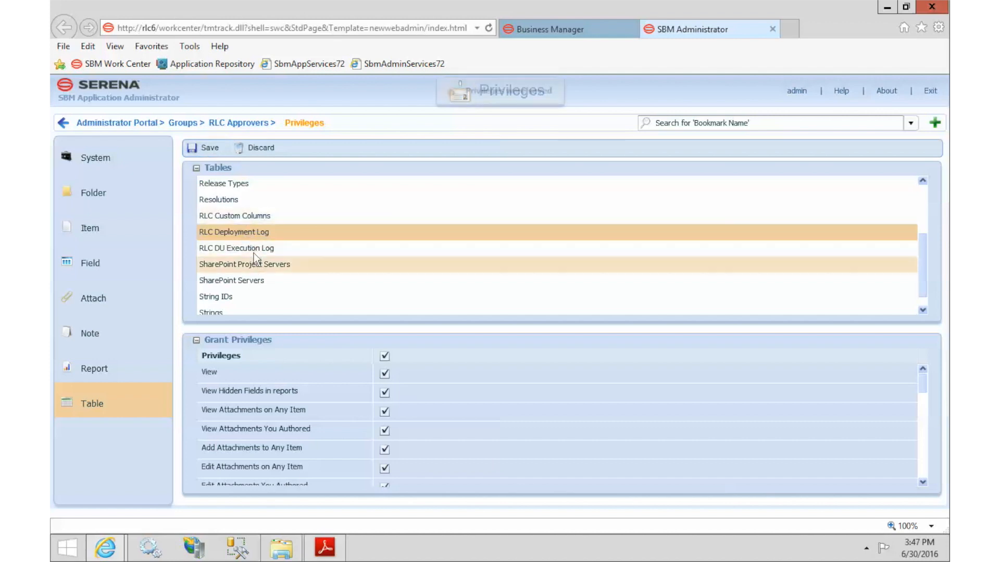
click(255, 248)
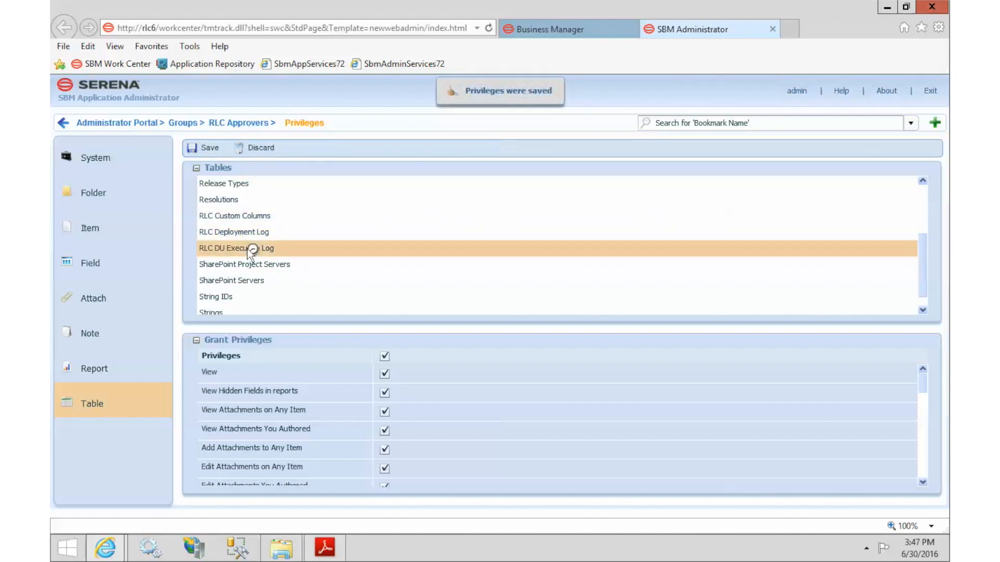
click(383, 355)
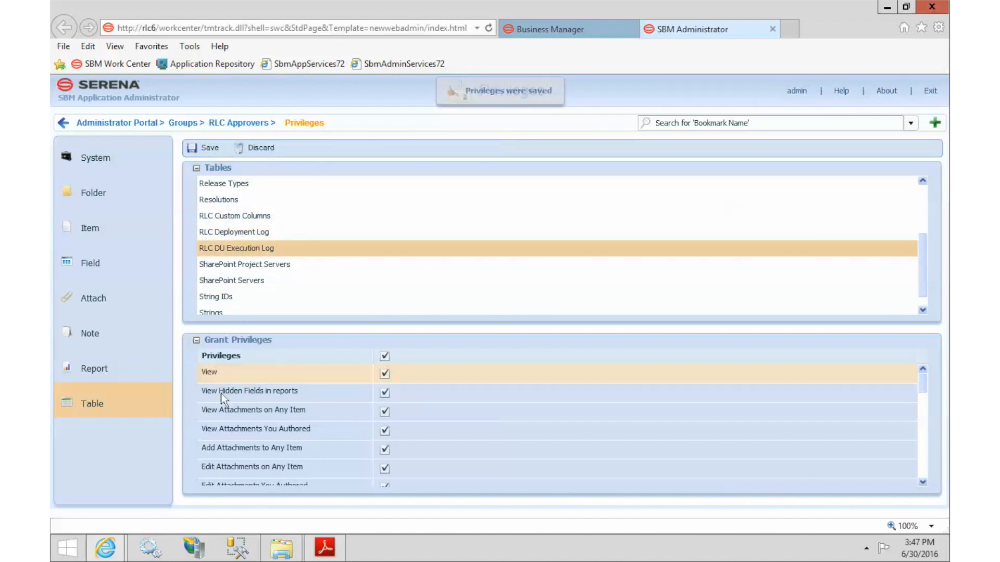
click(209, 148)
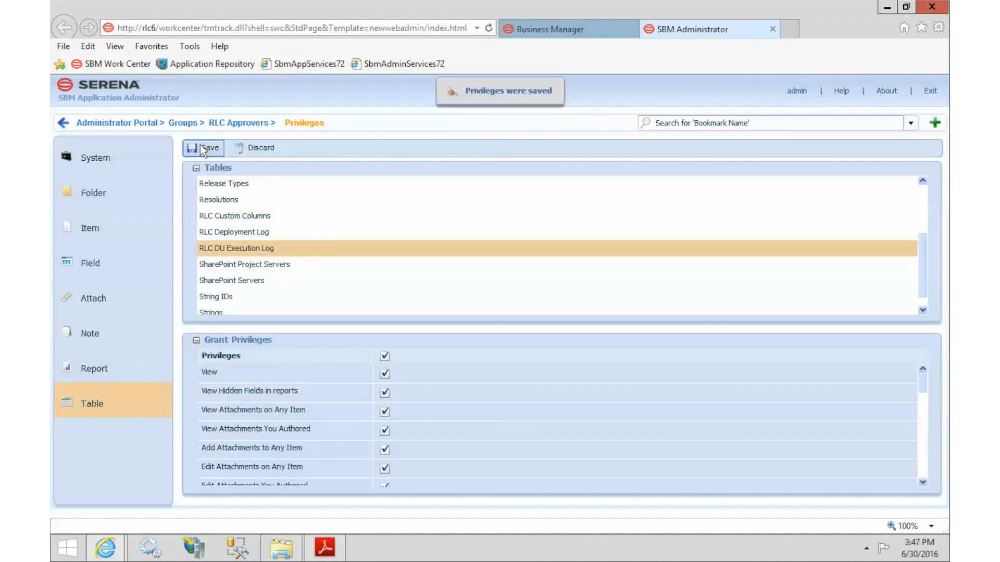
Step: Review the RLC Approvers group's roles in the Base Project's subprojects, from Release Train through Manual Deployment Task
click(227, 124)
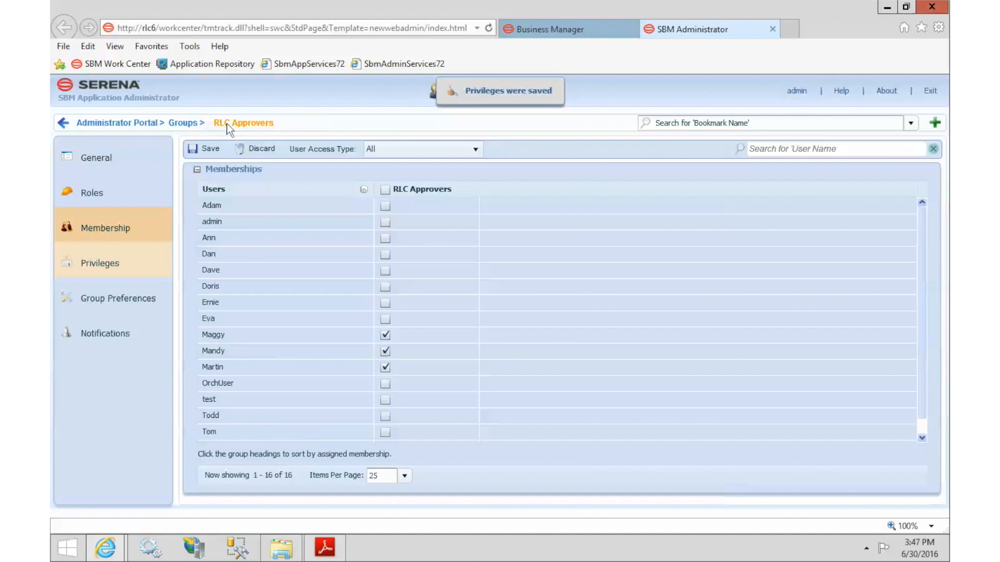
click(96, 190)
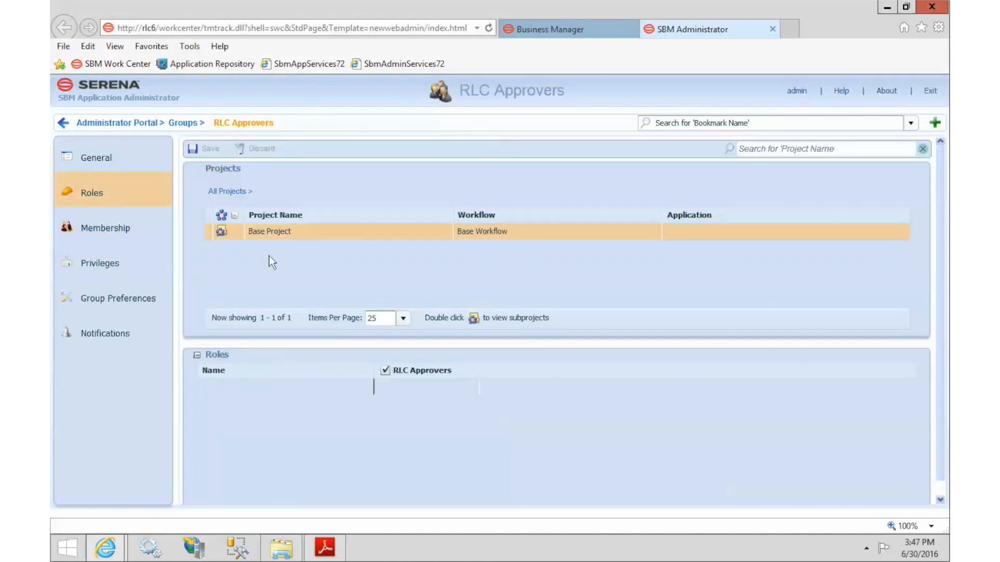
double_click(280, 232)
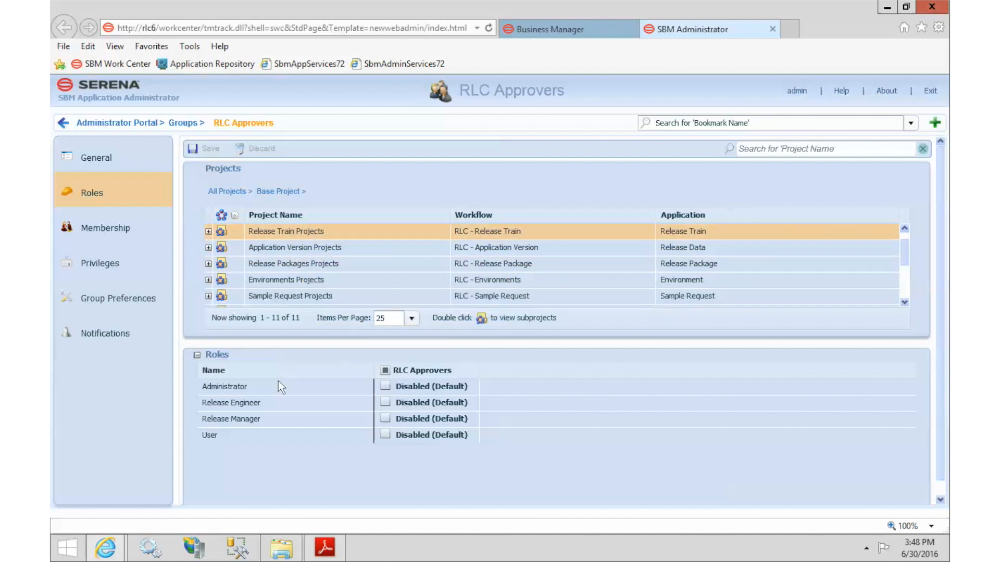
click(305, 243)
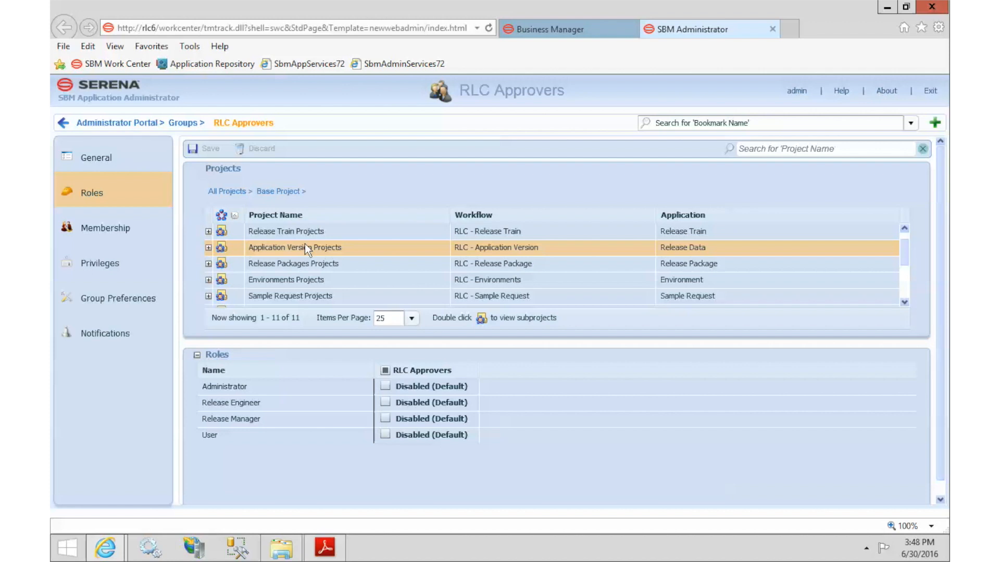
click(304, 267)
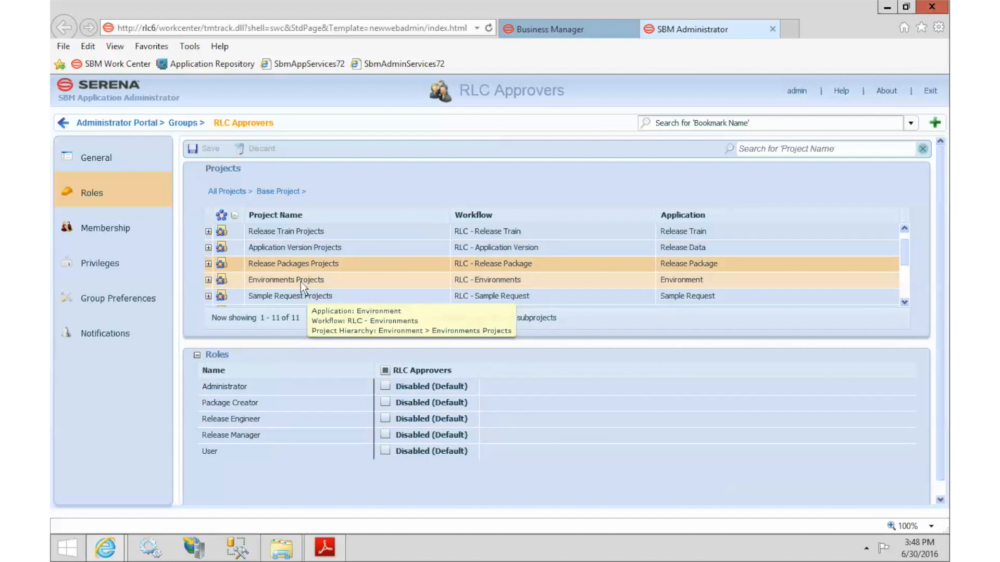
click(301, 283)
click(302, 296)
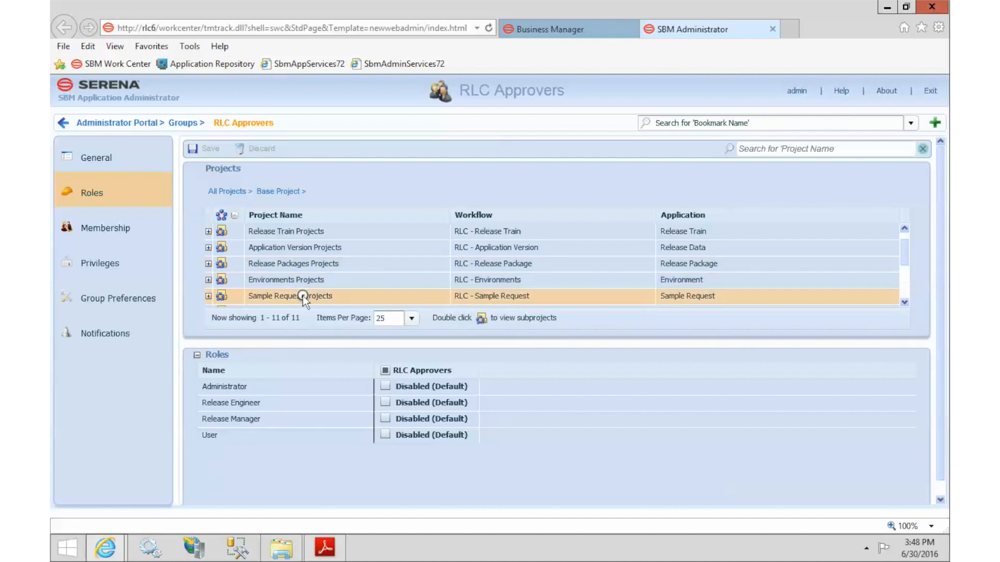
click(904, 302)
click(904, 302)
click(904, 302)
click(319, 231)
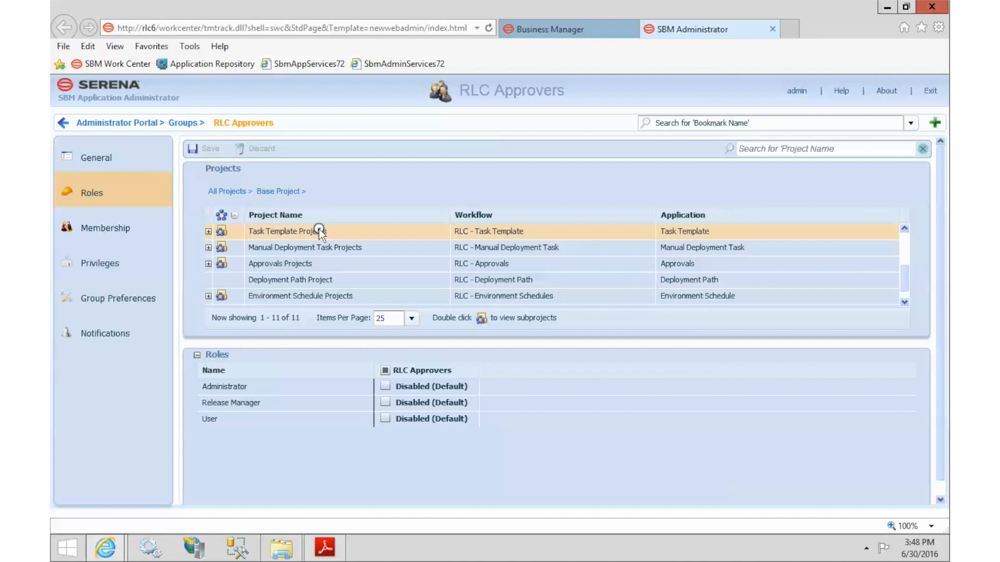
click(308, 246)
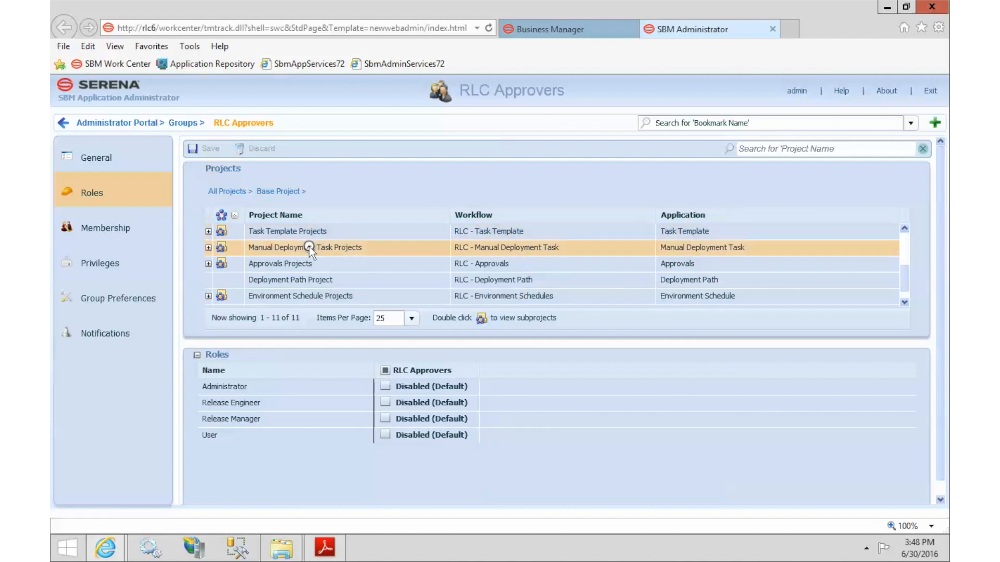
Step: Enable the Approvers role in Approvals Projects, check the remaining projects through Path Elements, and save the role change
click(301, 262)
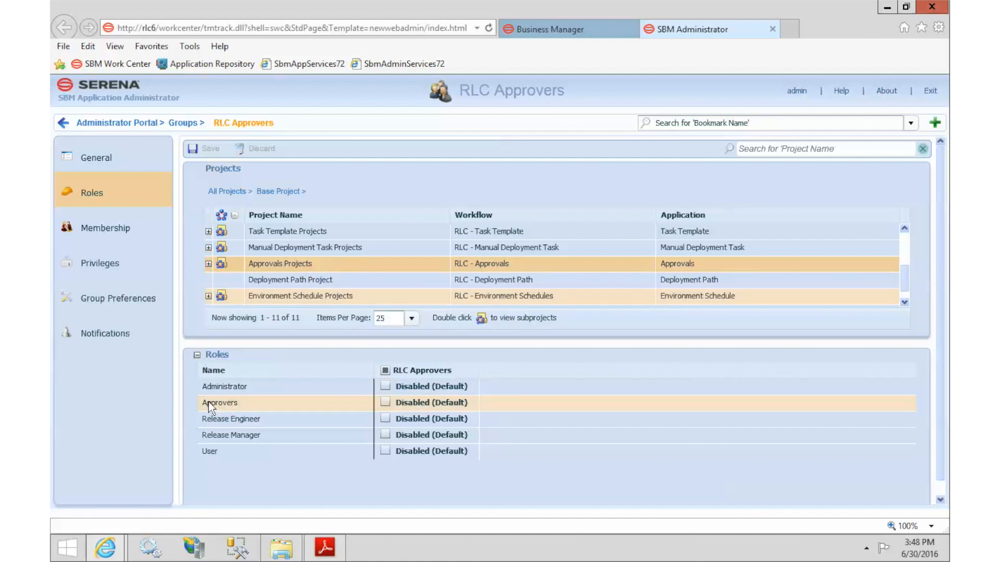
click(386, 403)
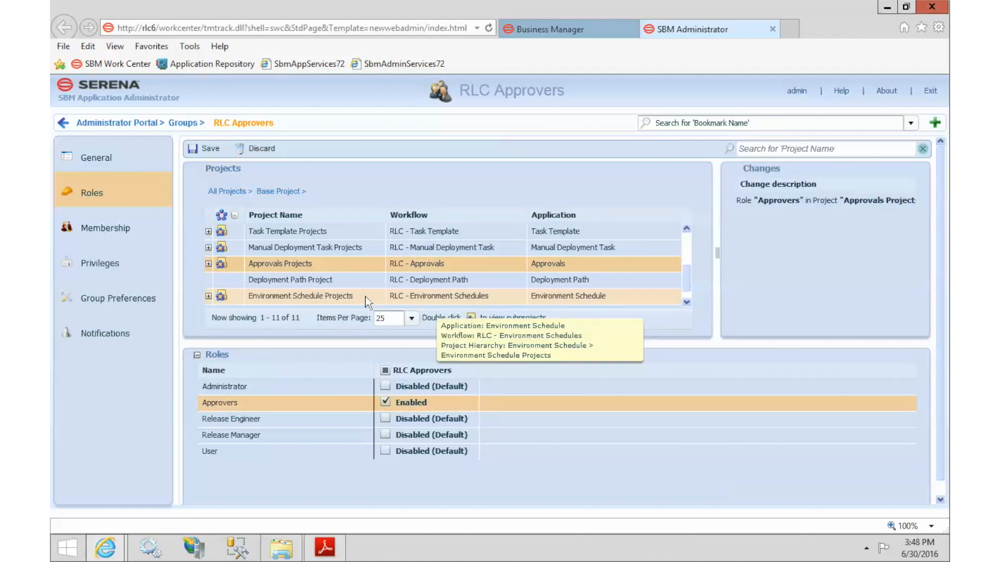
click(260, 281)
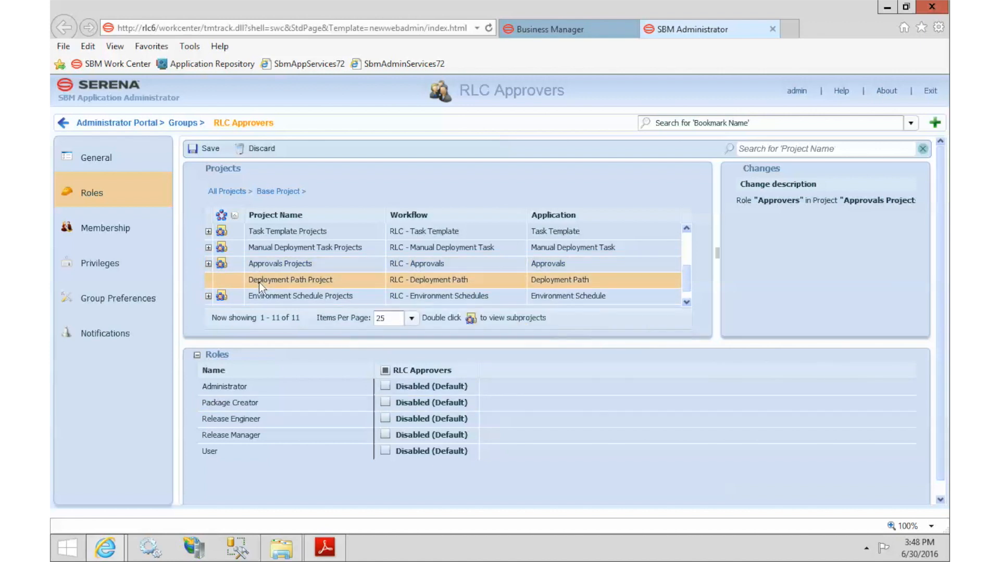
click(261, 296)
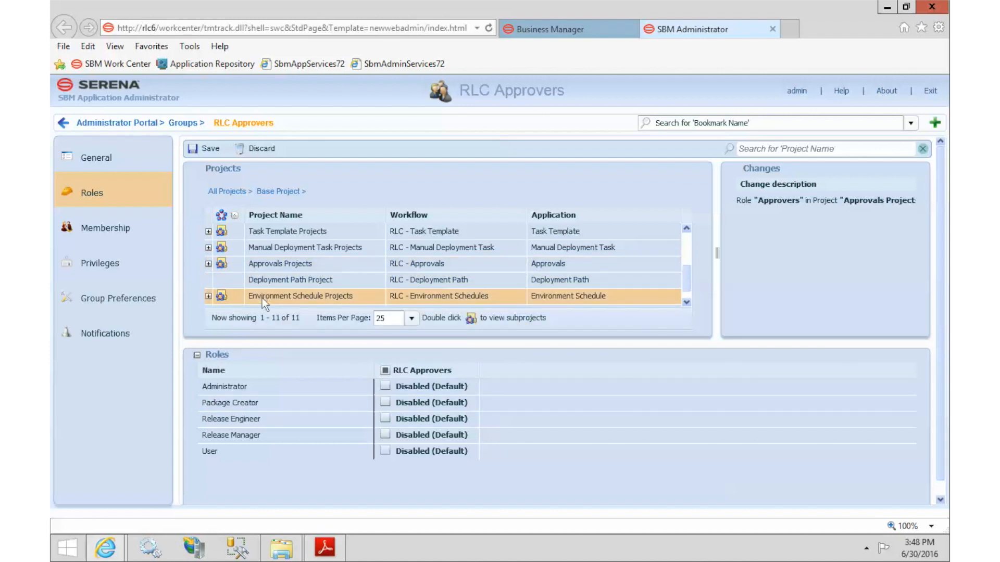
click(686, 303)
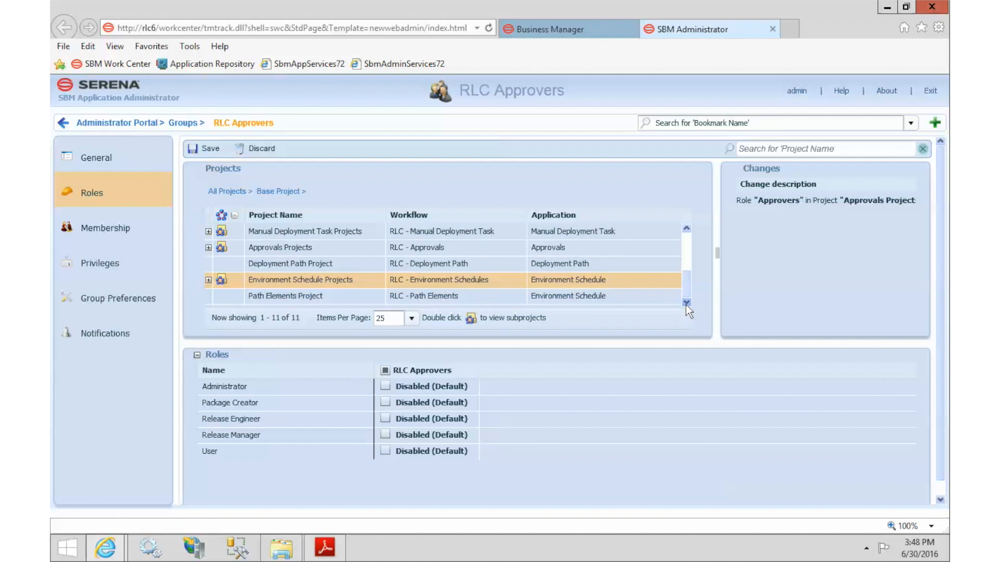
click(357, 298)
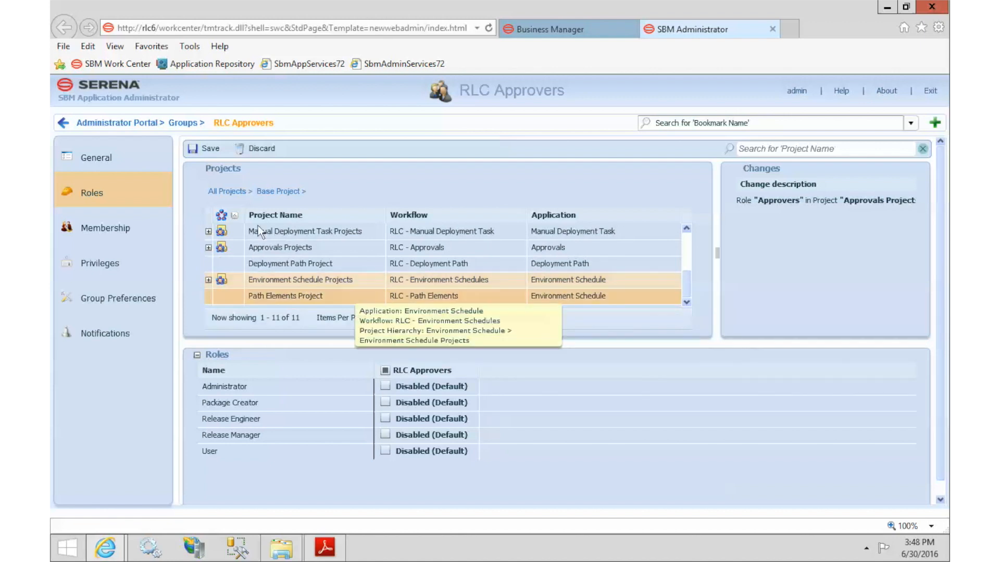
click(210, 150)
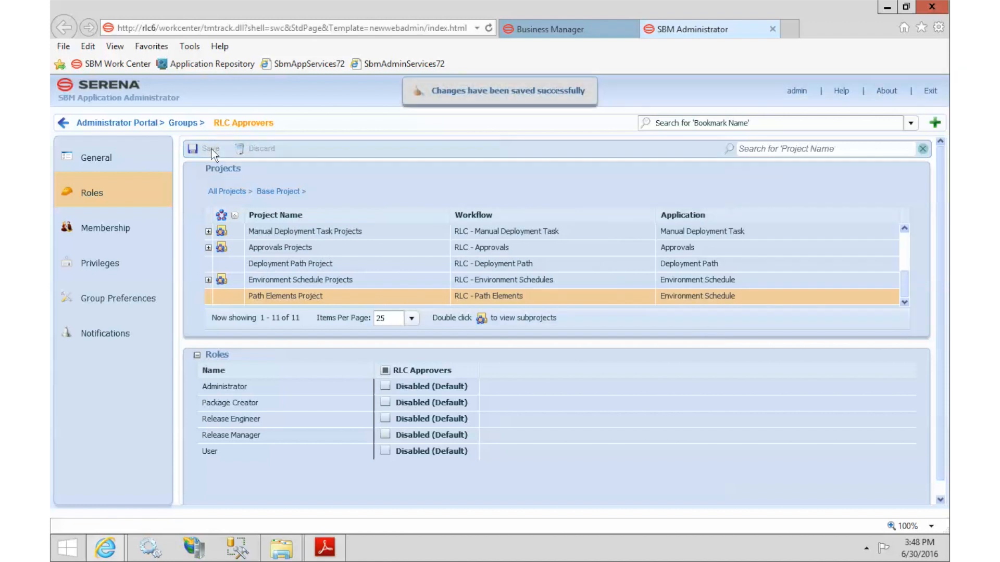
Step: Add all users whose names start with A or M as members of the RLC Package Creators group and save the membership
click(184, 123)
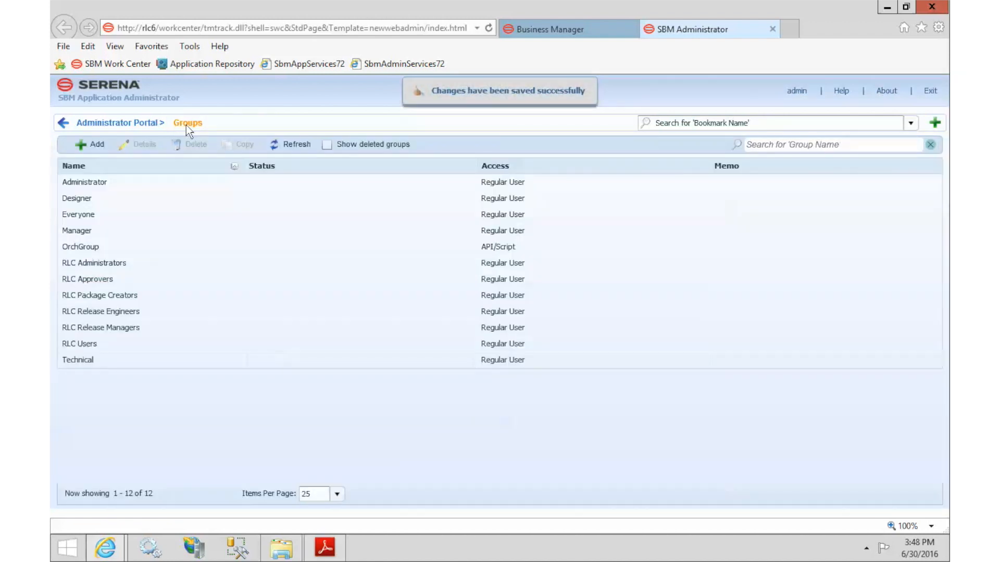
double_click(109, 299)
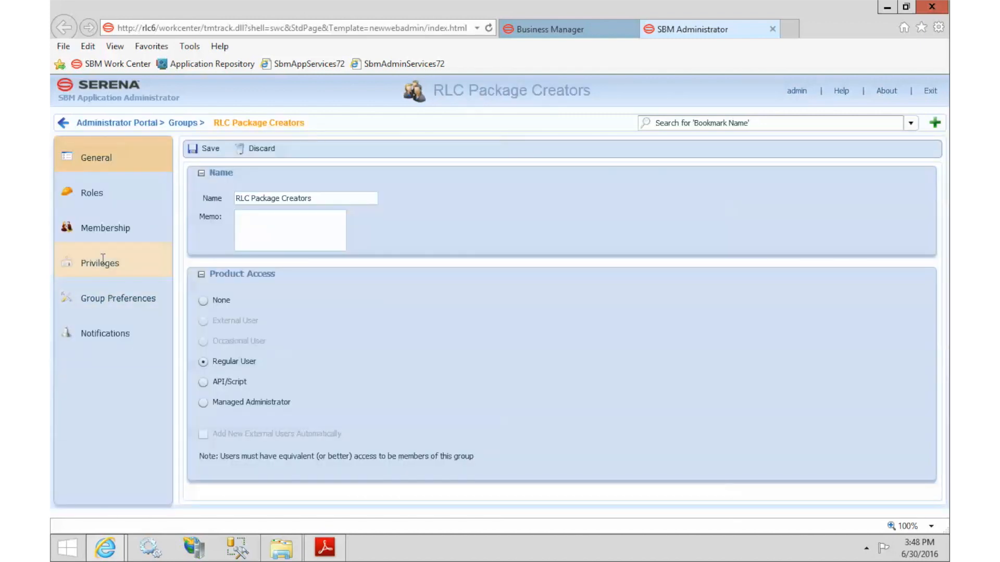
click(108, 238)
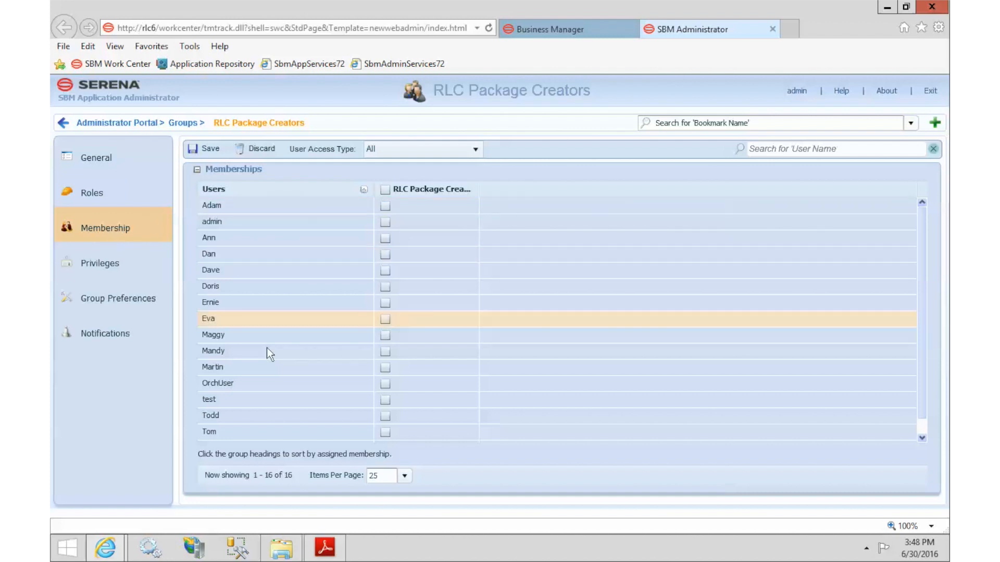
click(385, 336)
click(385, 351)
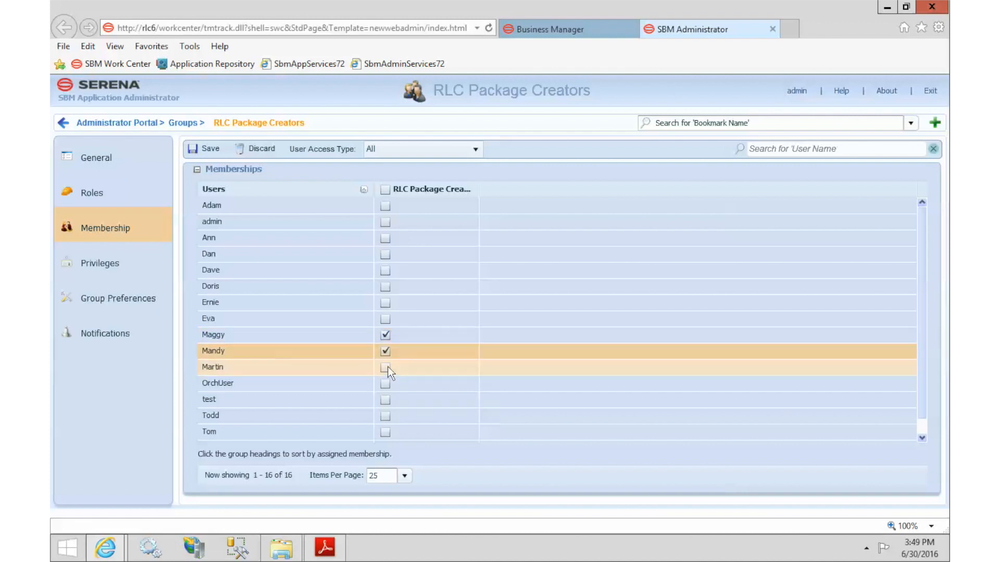
click(385, 368)
click(385, 207)
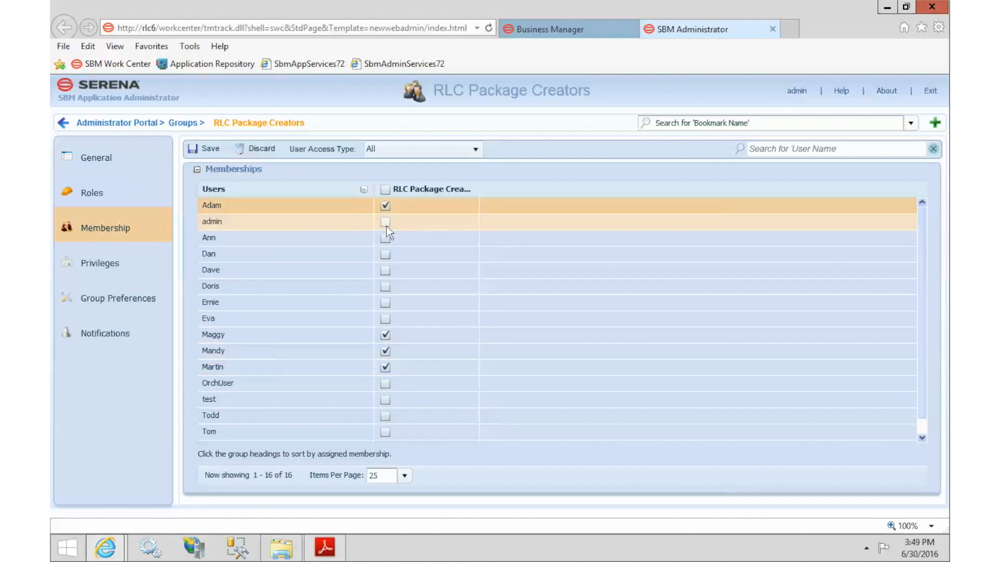
click(386, 222)
click(386, 238)
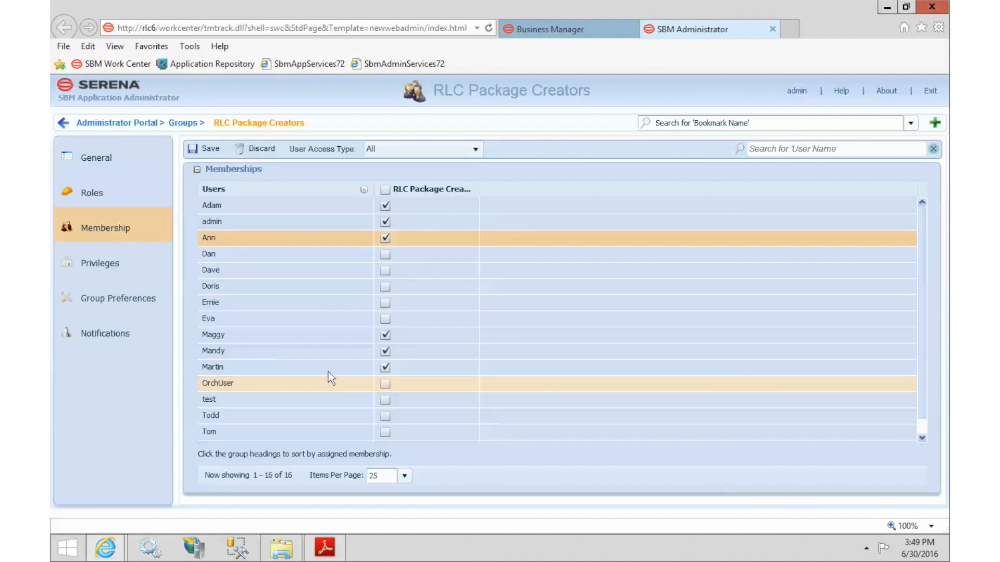
click(212, 149)
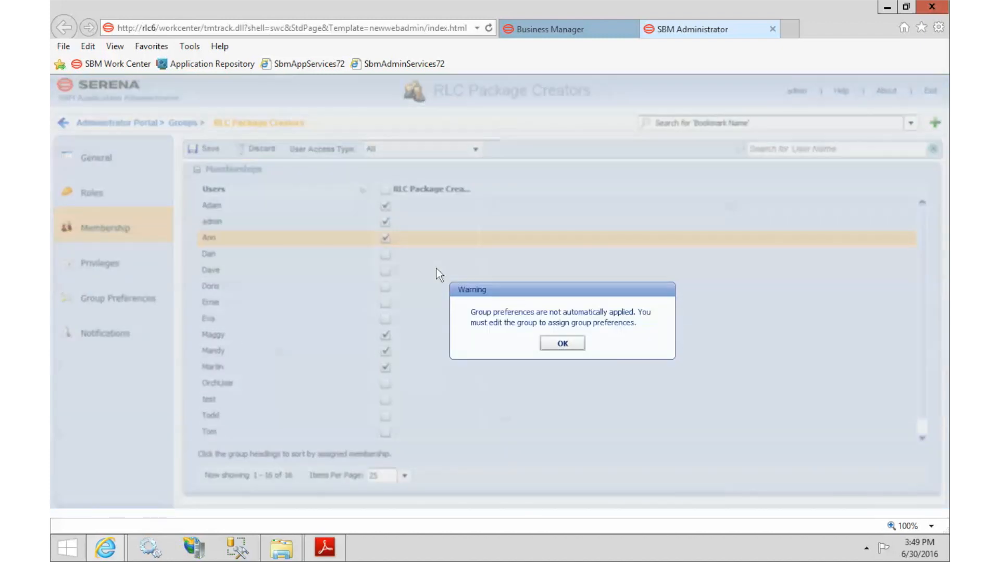
click(557, 341)
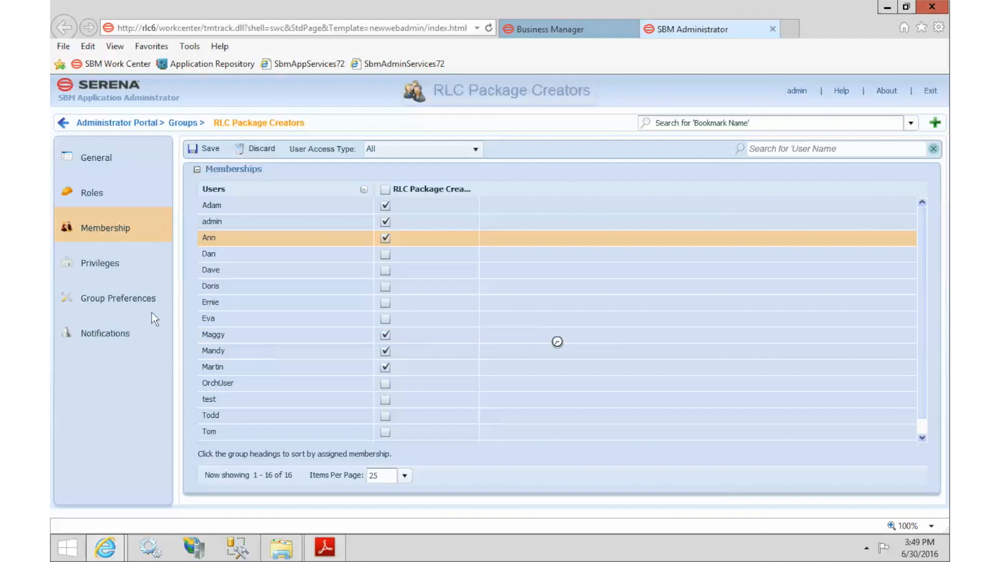
Step: Grant RLC Package Creators all privileges on the RLC Custom Columns table except Submit, Update and Delete, and save
click(102, 271)
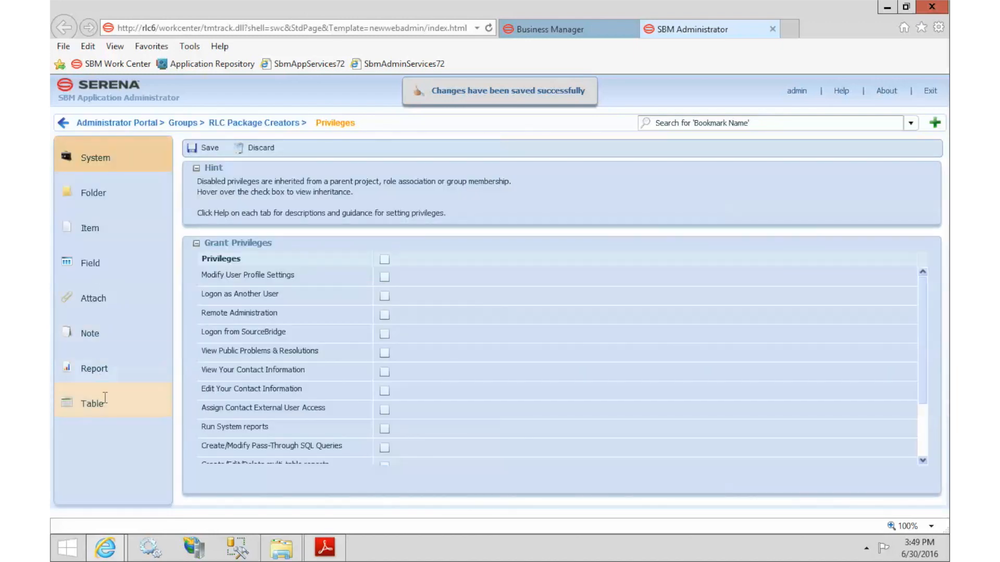
click(104, 400)
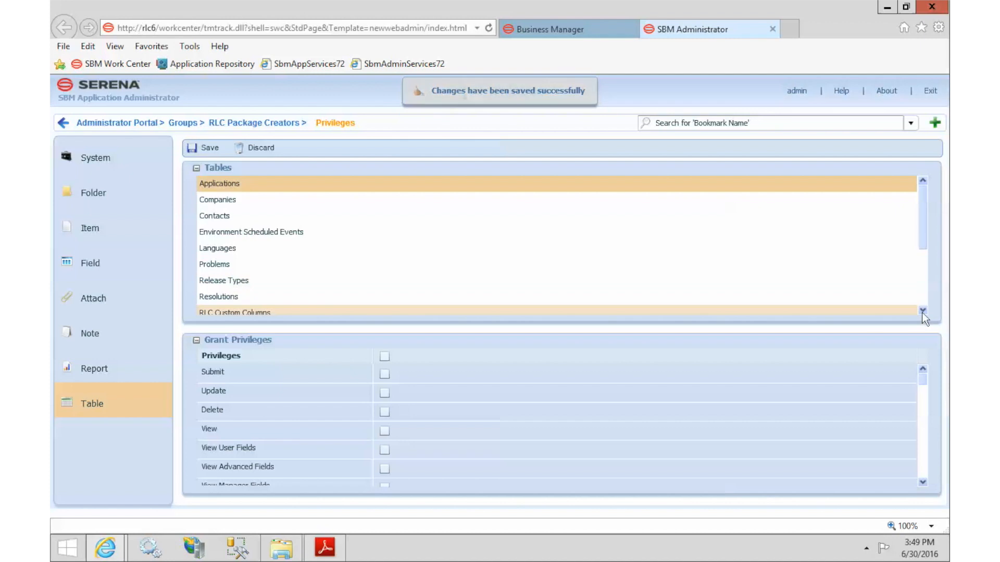
scroll(923, 308, down, 4)
click(236, 248)
click(384, 356)
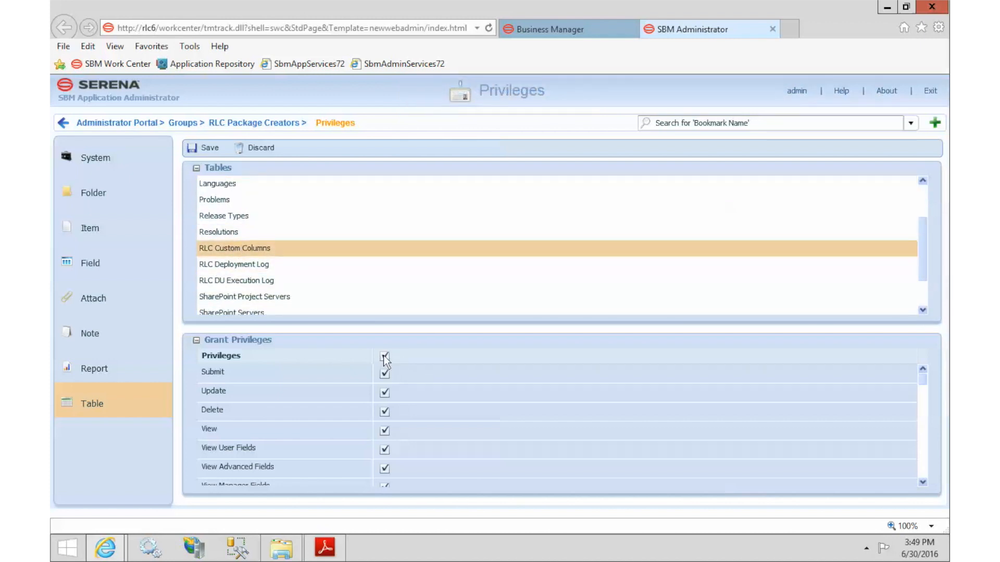
click(385, 373)
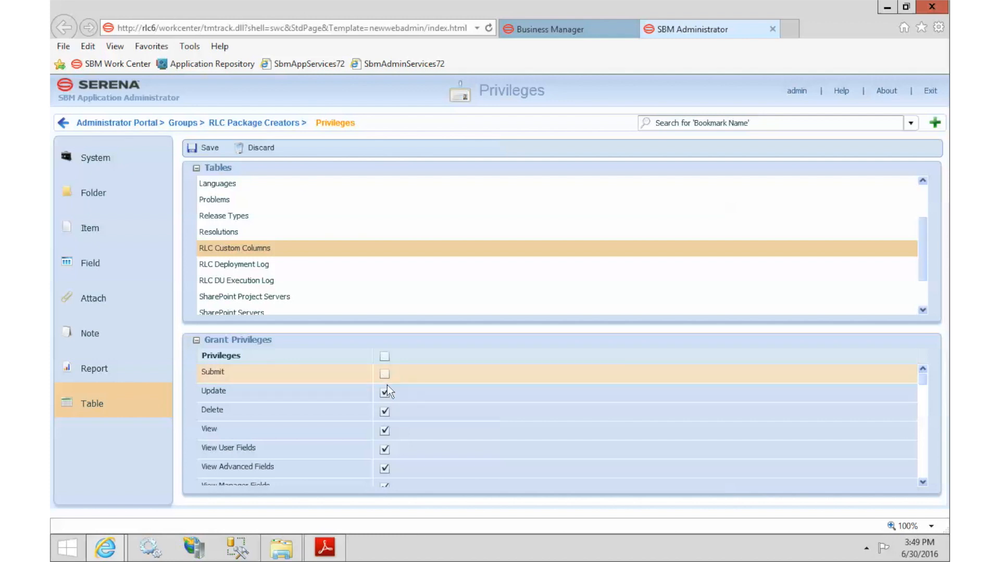
click(384, 392)
click(386, 411)
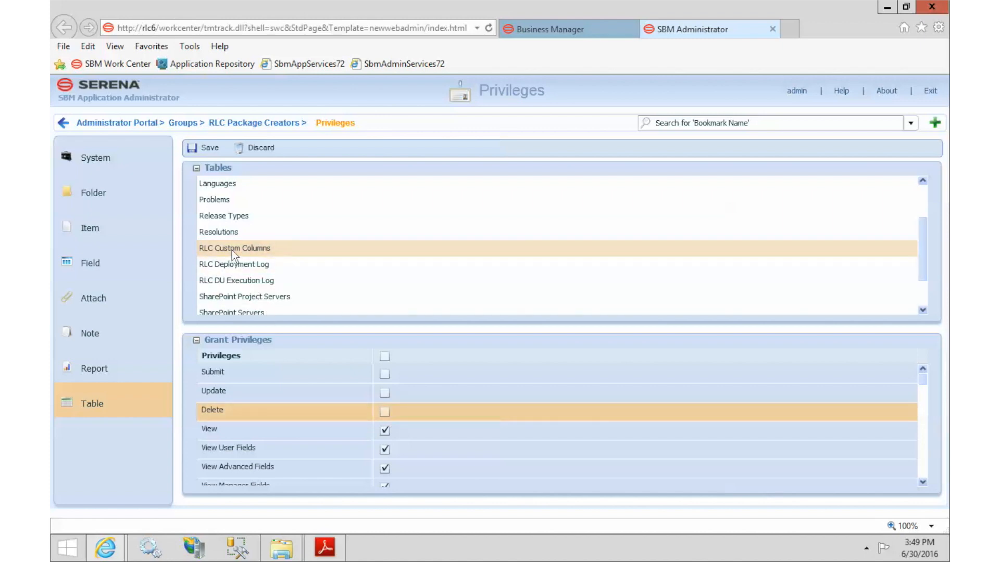
click(210, 149)
Step: Grant RLC Package Creators all privileges on the RLC Deployment Log and RLC DU Execution Log tables, saving after each table
click(241, 265)
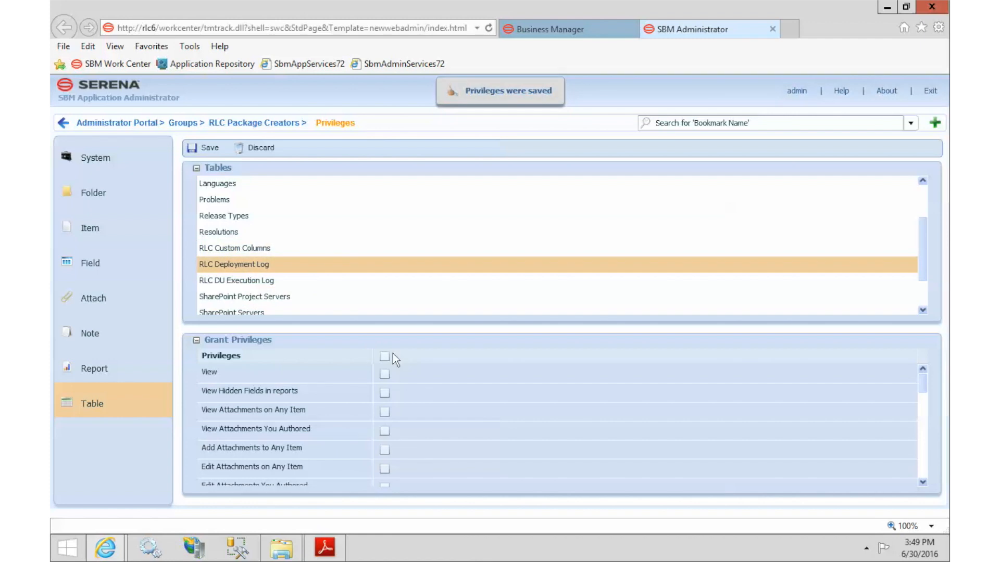
click(385, 356)
click(211, 149)
click(254, 281)
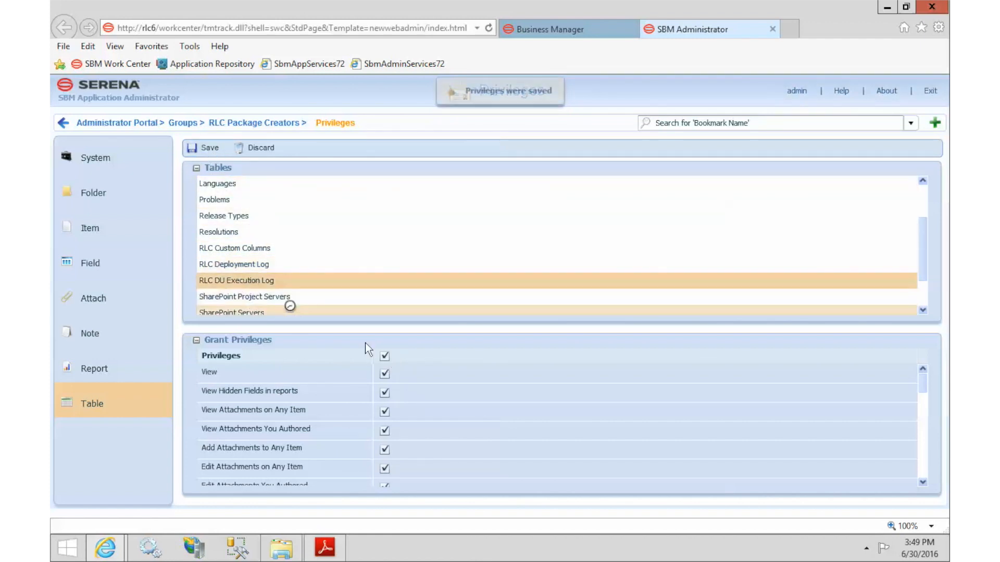
click(385, 357)
click(206, 149)
Step: Enable the Package Creator role for the RLC Package Creators group in the Base Project's Release Packages Projects
click(232, 124)
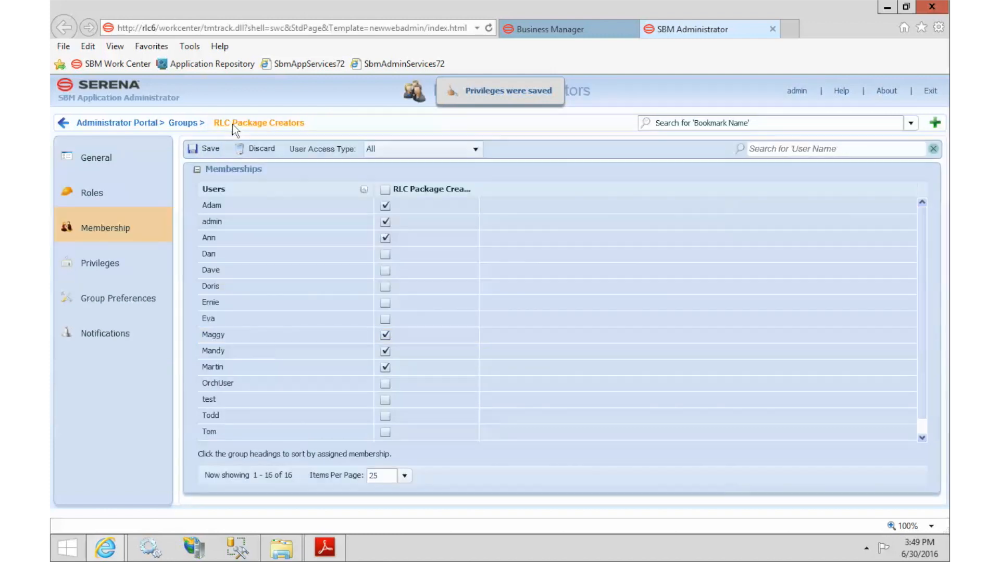
click(102, 196)
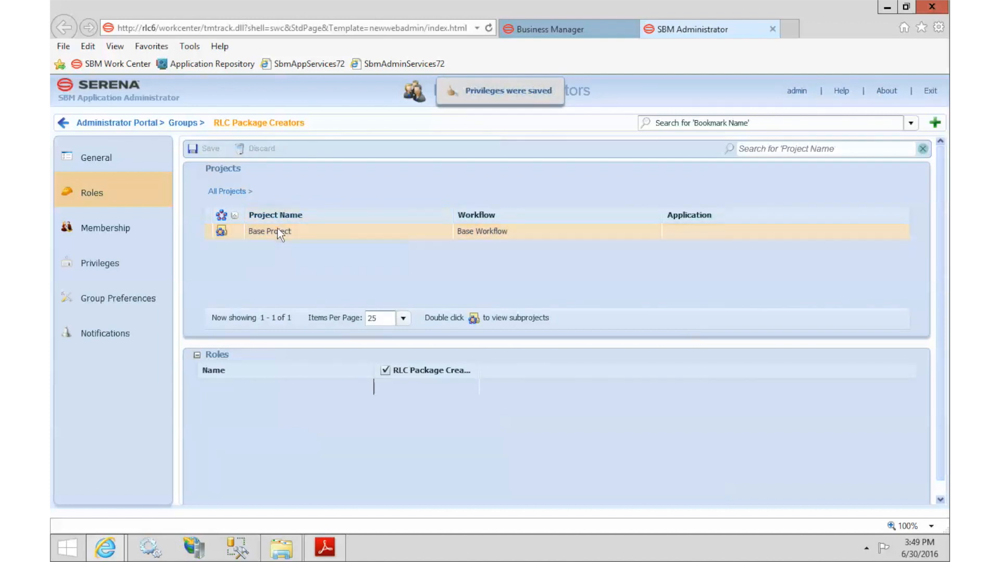
double_click(277, 232)
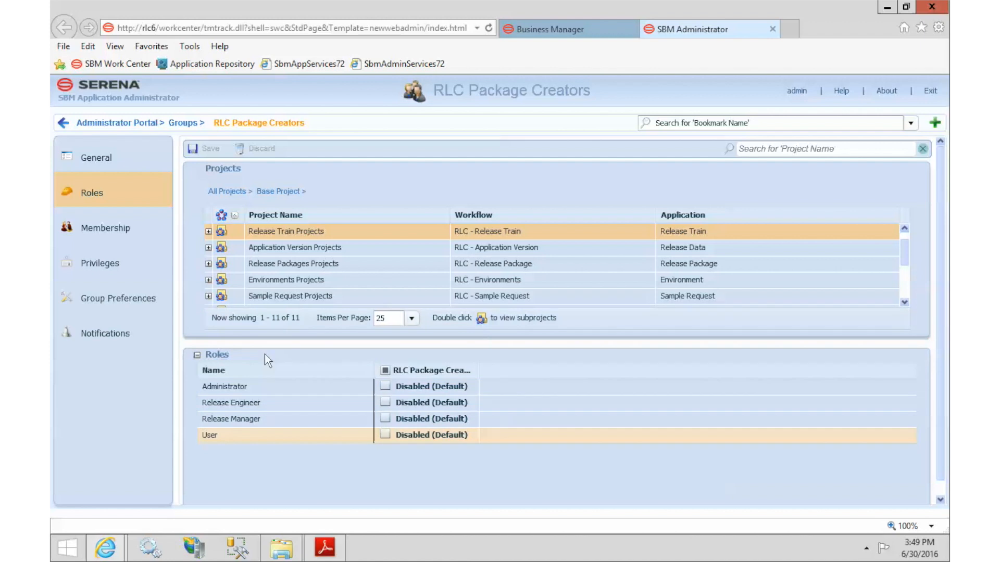
click(296, 250)
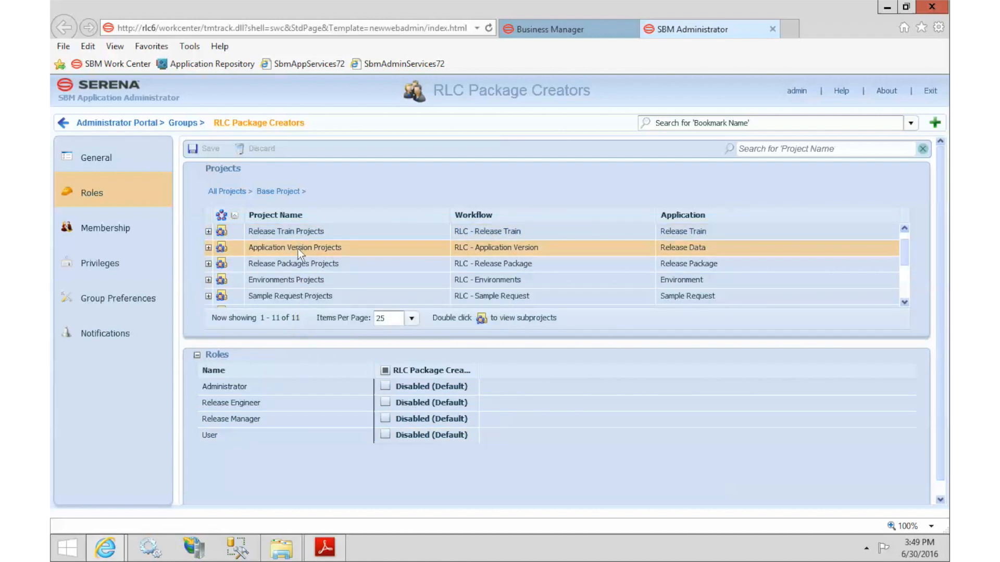
click(298, 264)
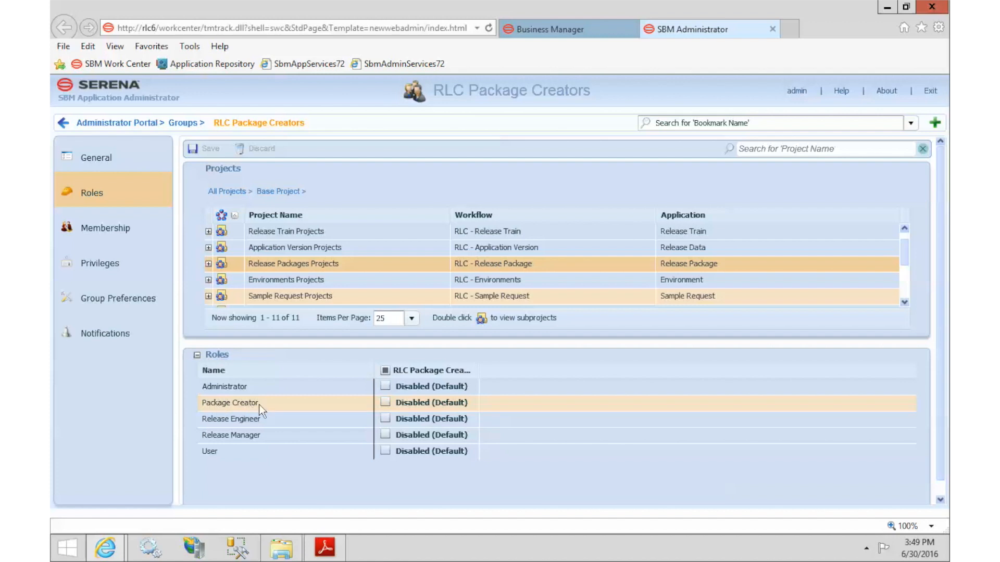
click(385, 401)
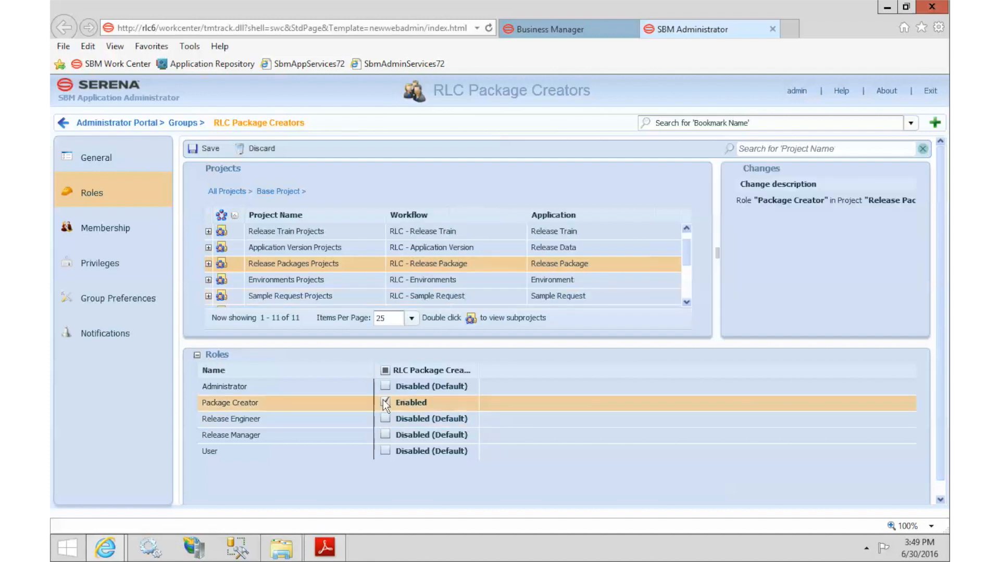
Step: Check the group's roles in the projects from Environments through Approvals, and enable the Package Creator role in Deployment Path Project
click(295, 280)
click(296, 296)
click(686, 303)
scroll(685, 302, down, 4)
click(300, 233)
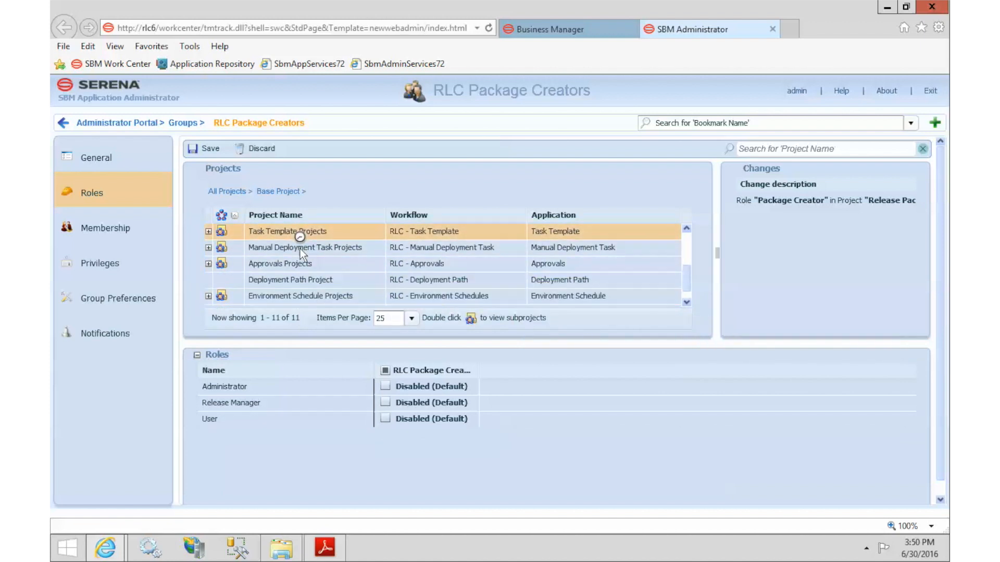
click(300, 248)
click(298, 260)
click(288, 277)
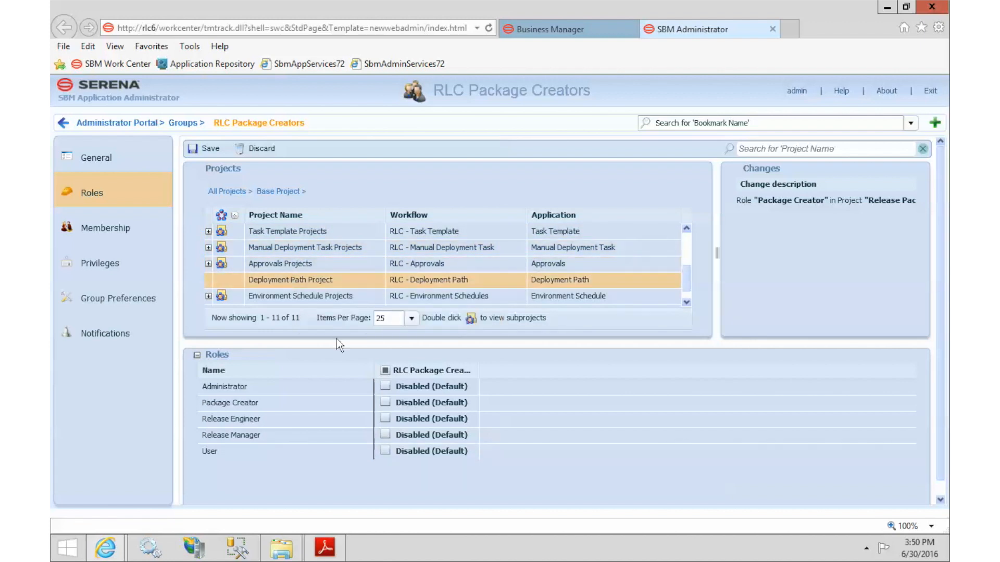
click(386, 402)
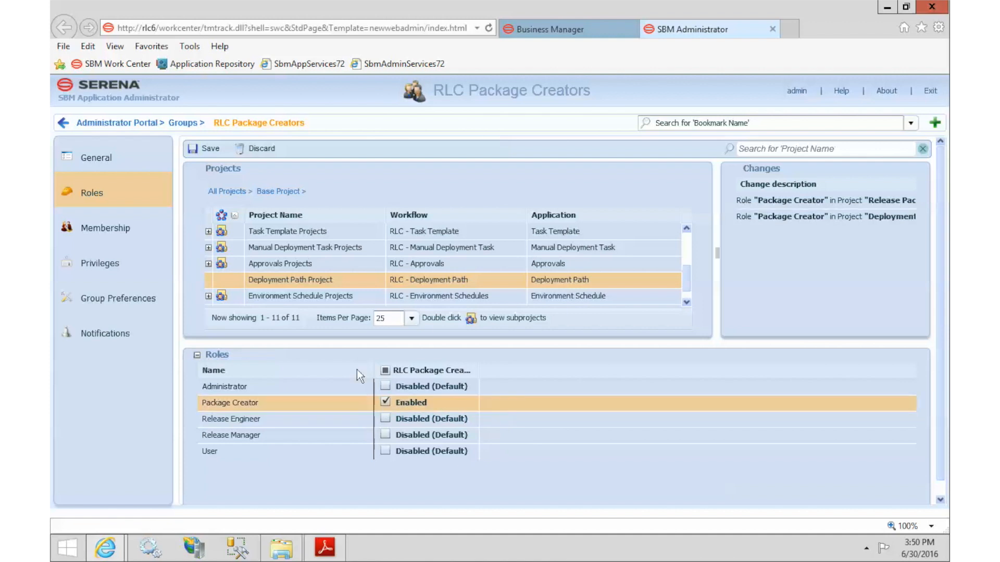
Step: Enable the Package Creator role in Environment Schedule Projects and Path Elements Project, and save the role changes
click(287, 298)
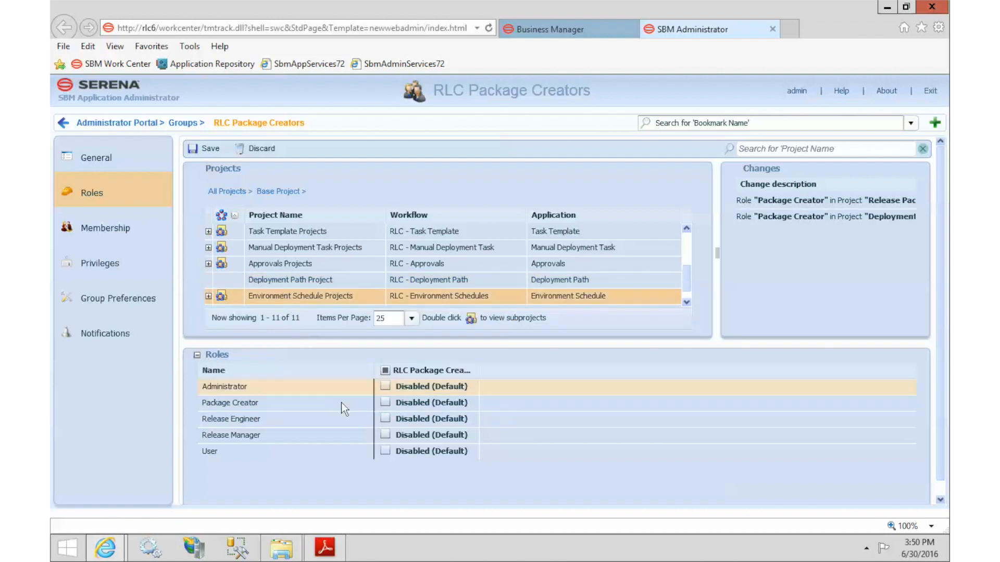
click(386, 403)
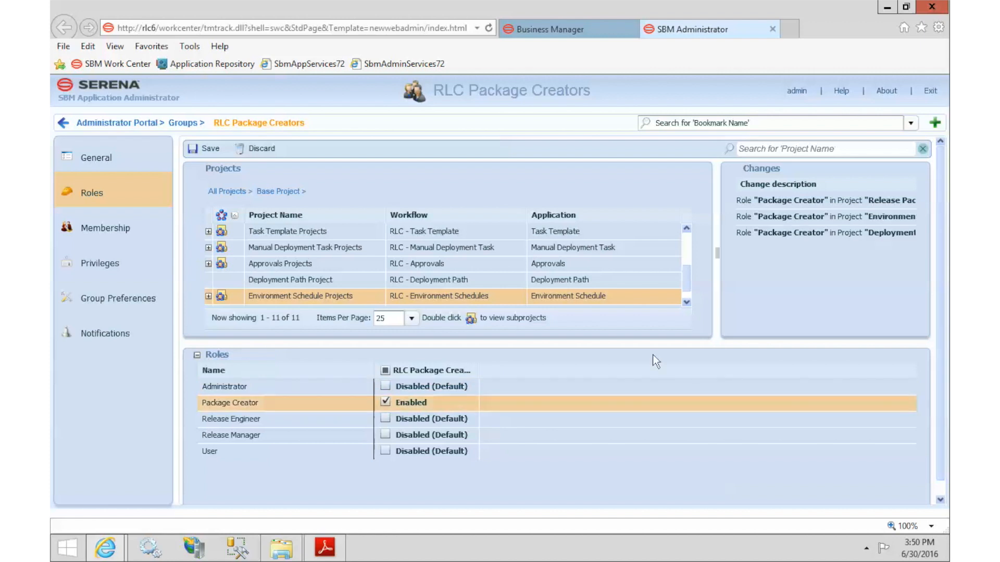
click(684, 301)
click(308, 298)
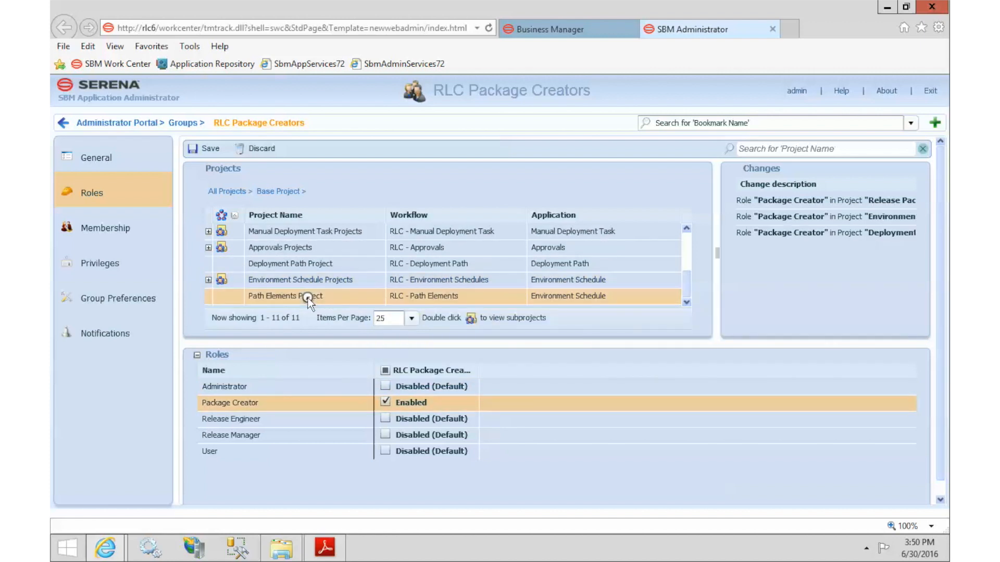
click(385, 403)
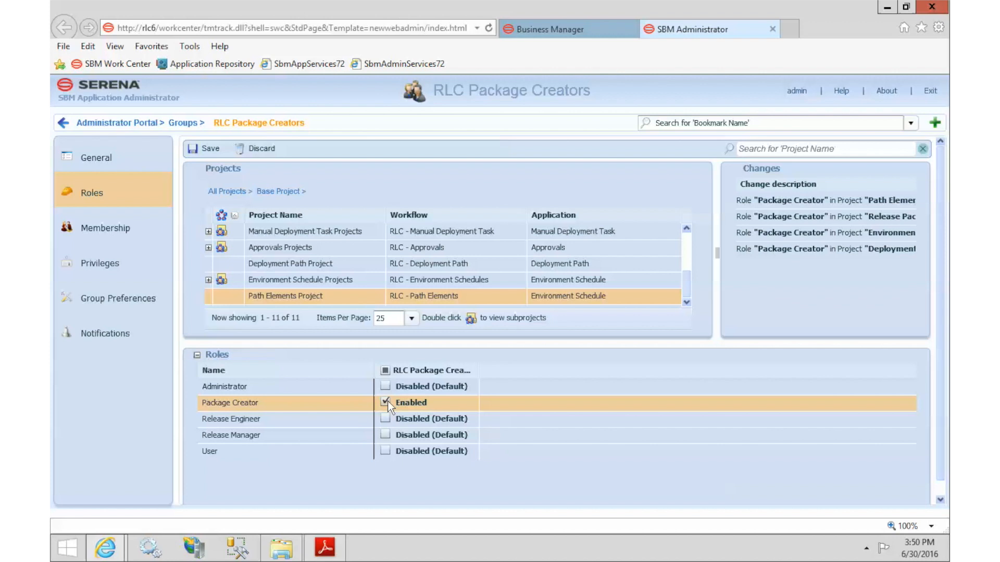
click(205, 149)
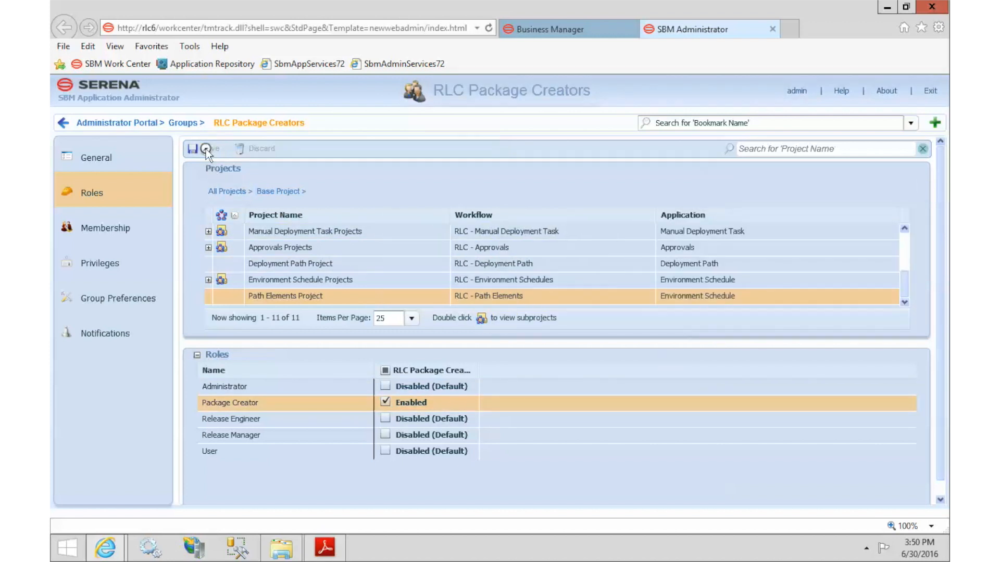
Step: Add the two users whose names start with E as members of the RLC Release Engineers group and save the membership
click(186, 122)
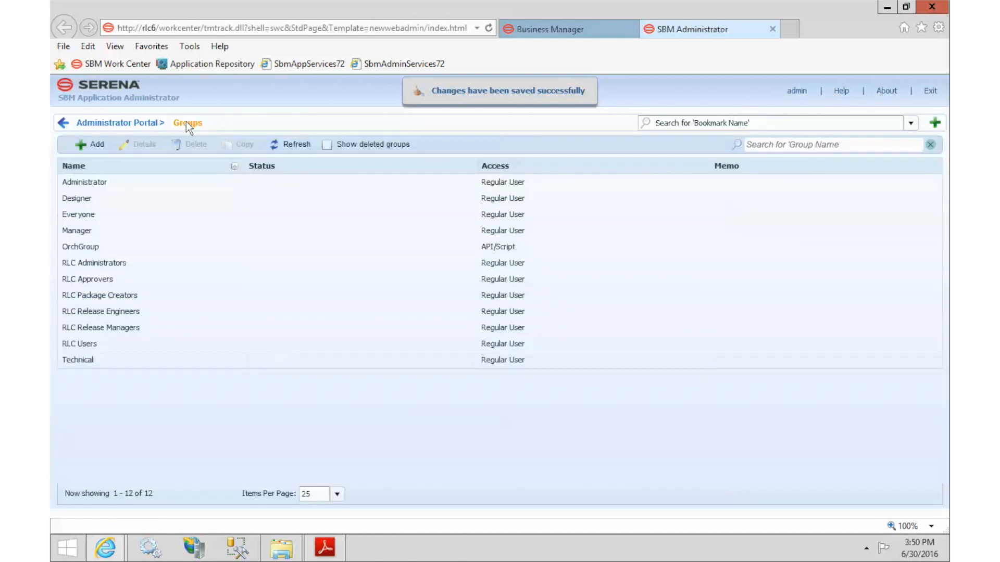
double_click(136, 312)
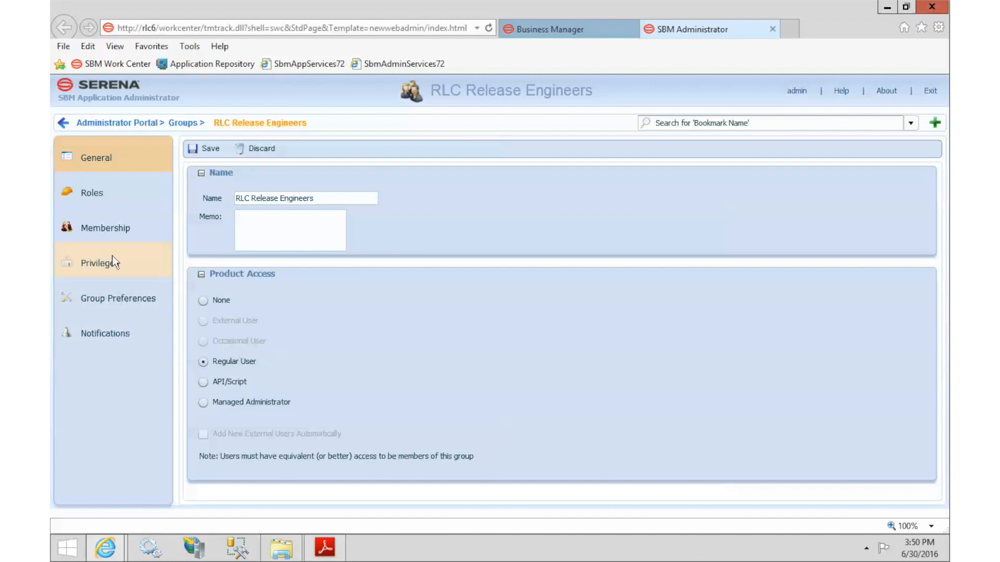
click(112, 228)
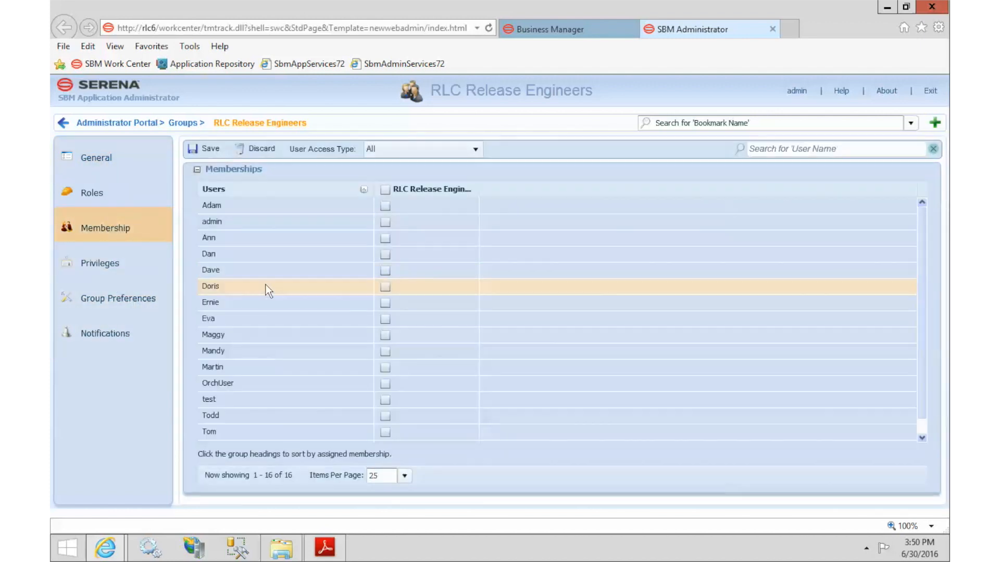
click(385, 303)
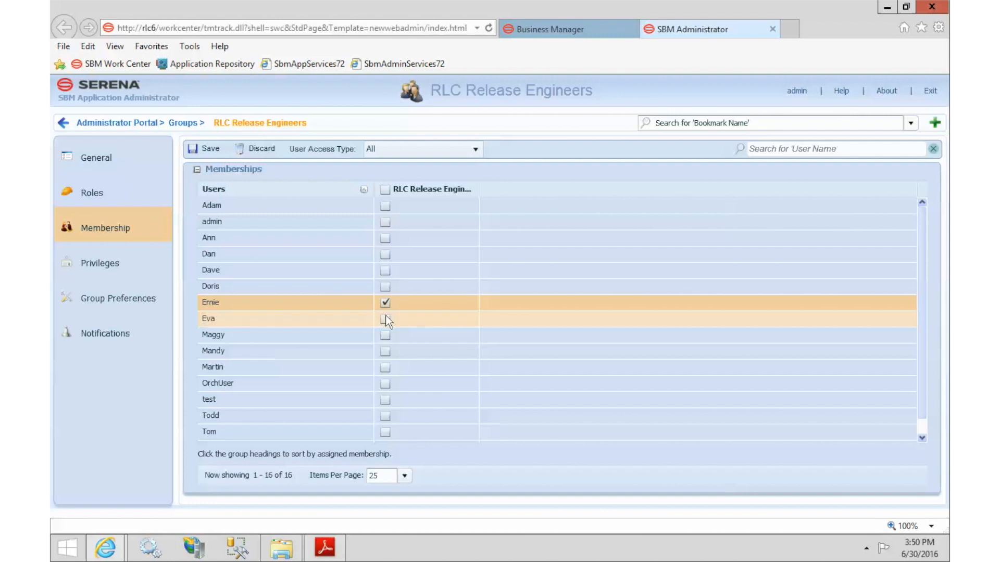
click(385, 319)
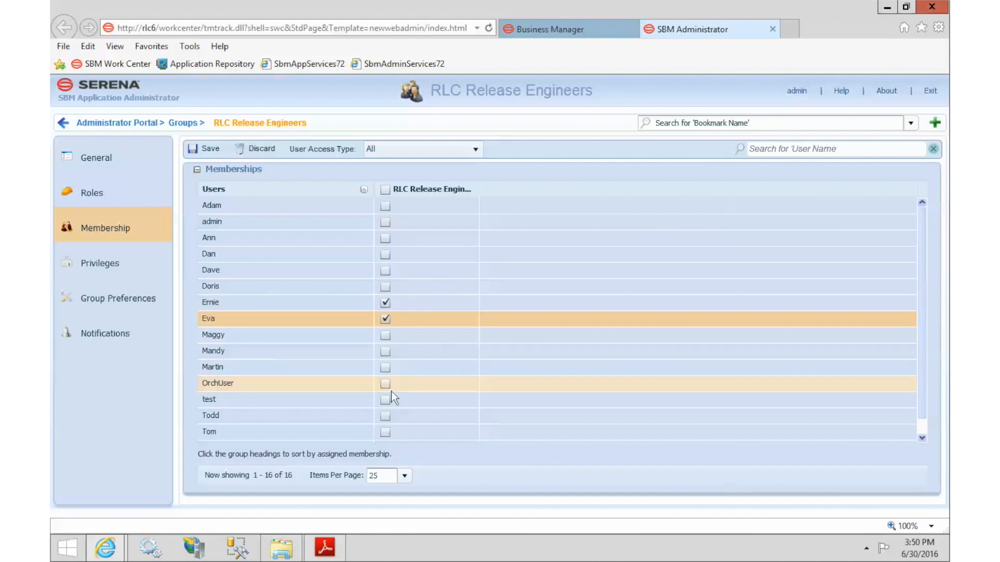
click(208, 151)
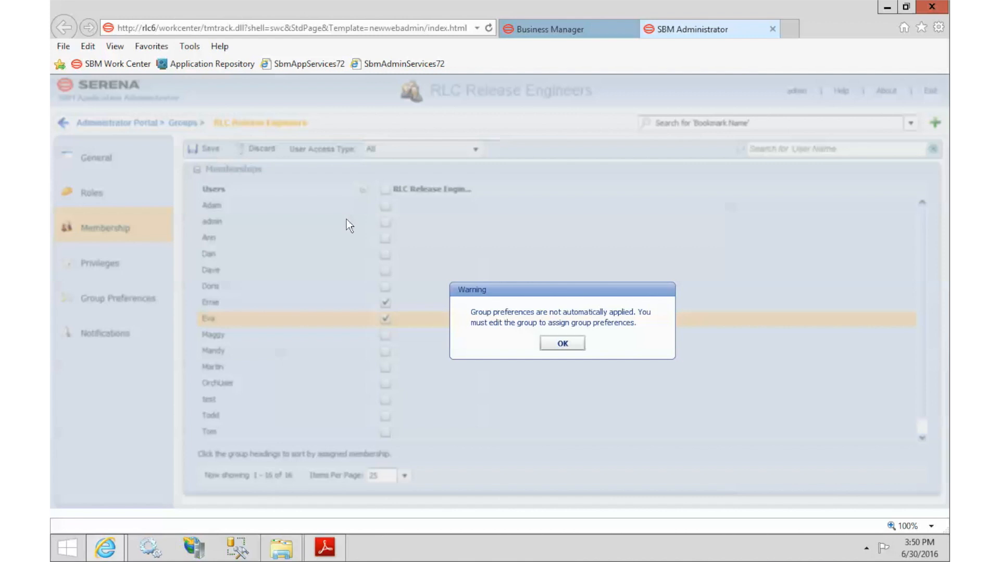
click(555, 339)
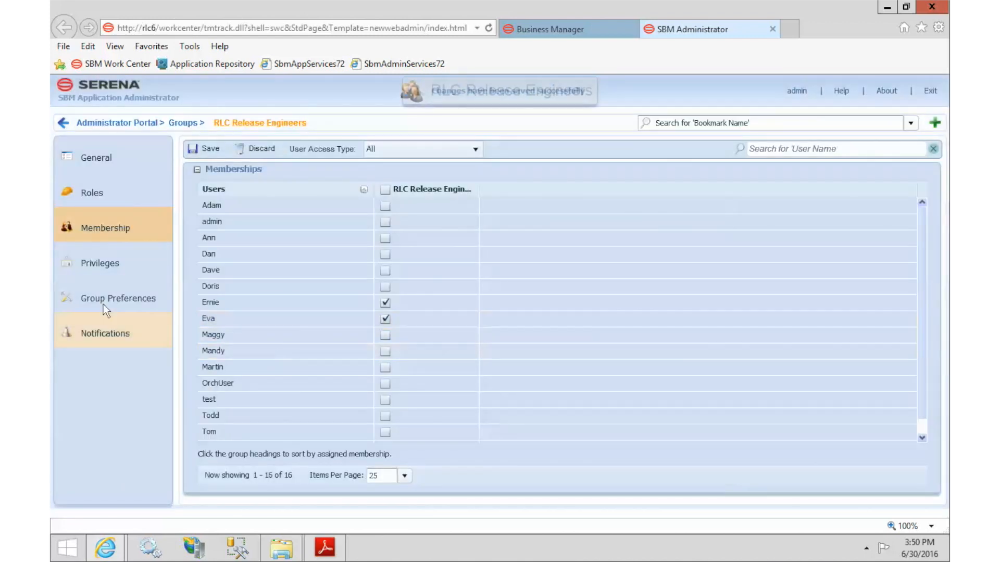
Step: Grant RLC Release Engineers all privileges on the RLC Custom Columns table except Submit, Update and Delete, and save
click(106, 268)
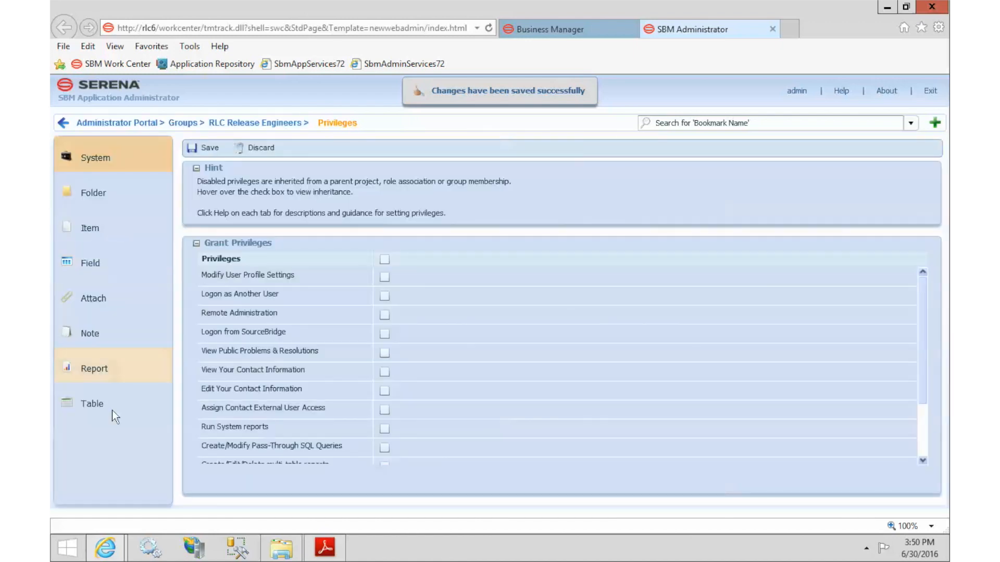
click(110, 408)
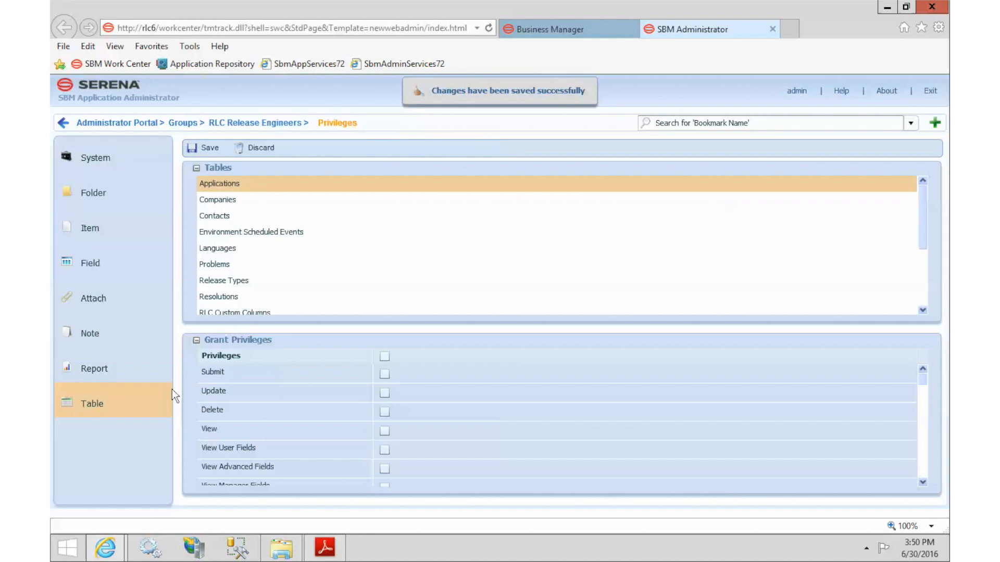
click(922, 310)
click(922, 310)
click(922, 311)
click(243, 216)
click(383, 357)
click(383, 374)
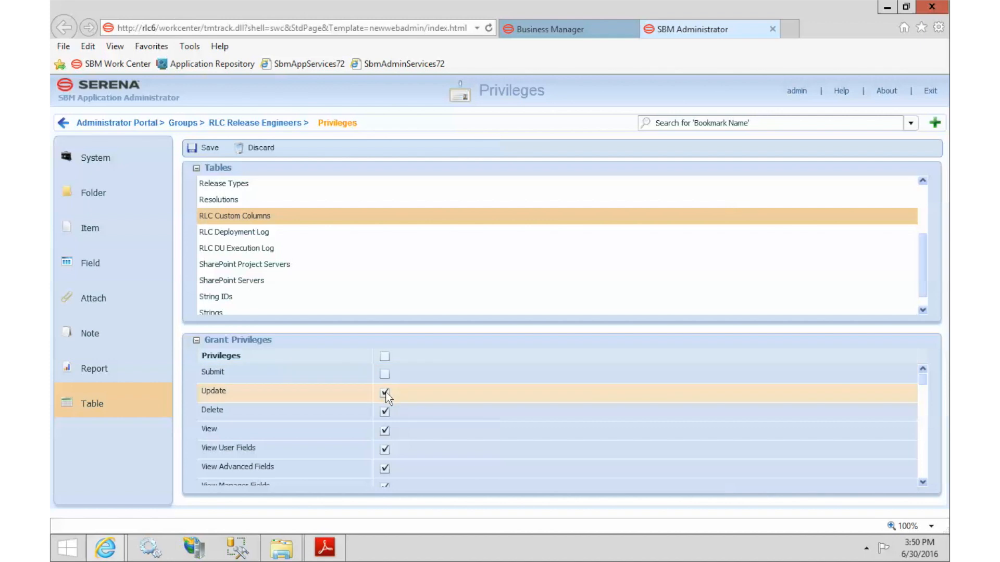
click(384, 393)
click(385, 411)
click(204, 147)
Step: Grant RLC Release Engineers all privileges on the RLC Deployment Log and RLC DU Execution Log tables, saving each table's privileges
click(229, 232)
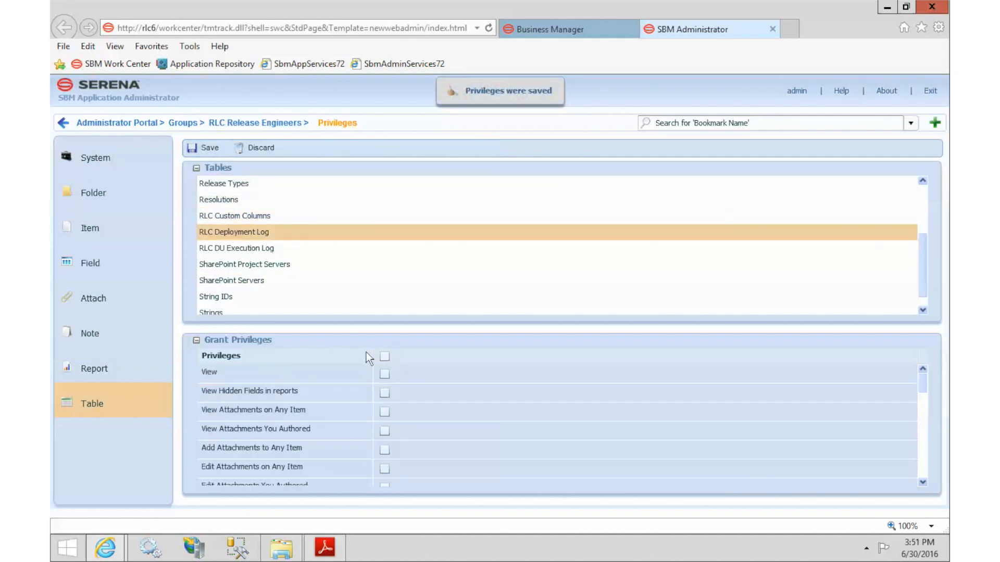
click(384, 356)
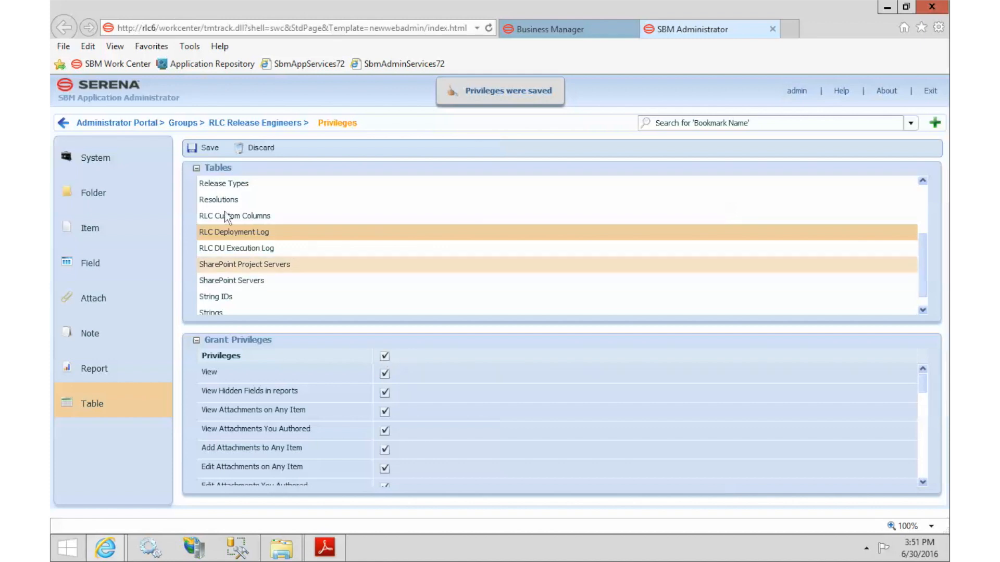
click(204, 148)
click(237, 249)
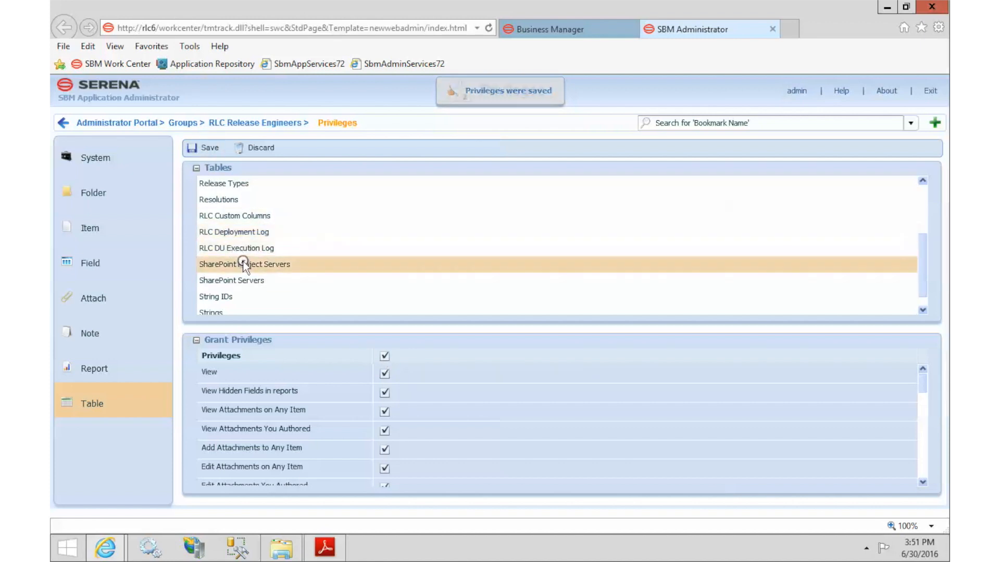
click(385, 357)
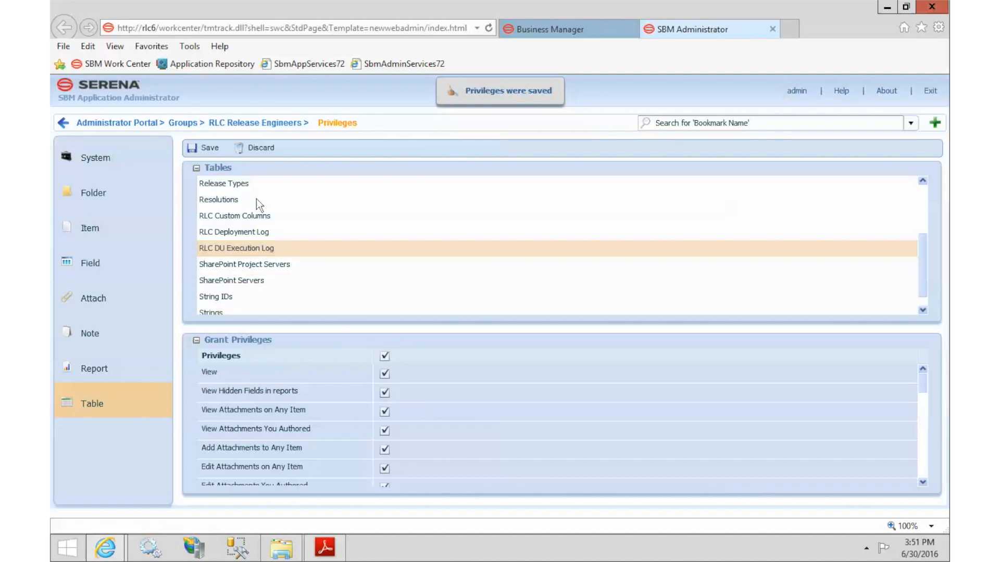
click(213, 147)
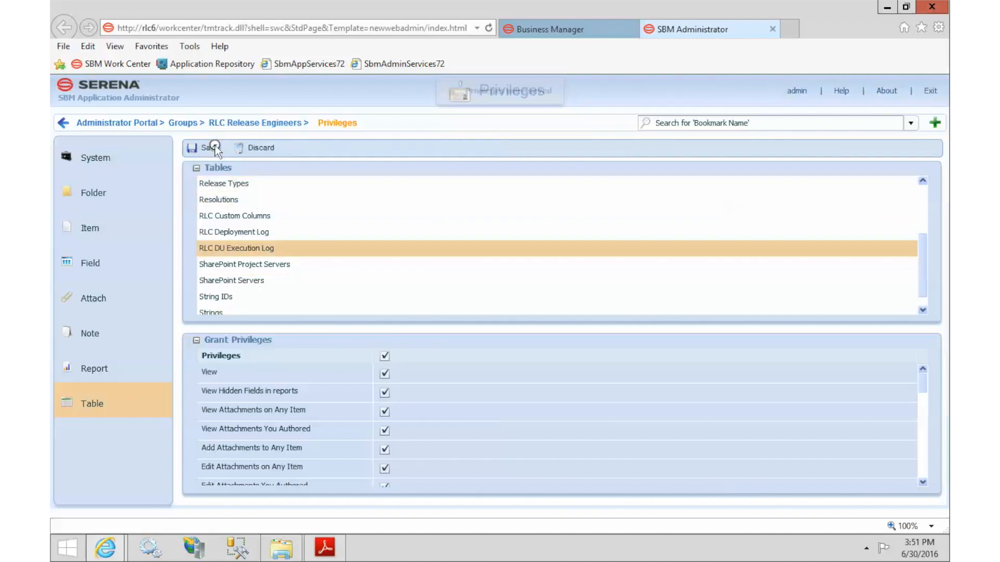
Step: Enable the Release Engineer role for RLC Release Engineers in Release Train Projects and Application Version Projects under Base Project
click(232, 124)
click(94, 194)
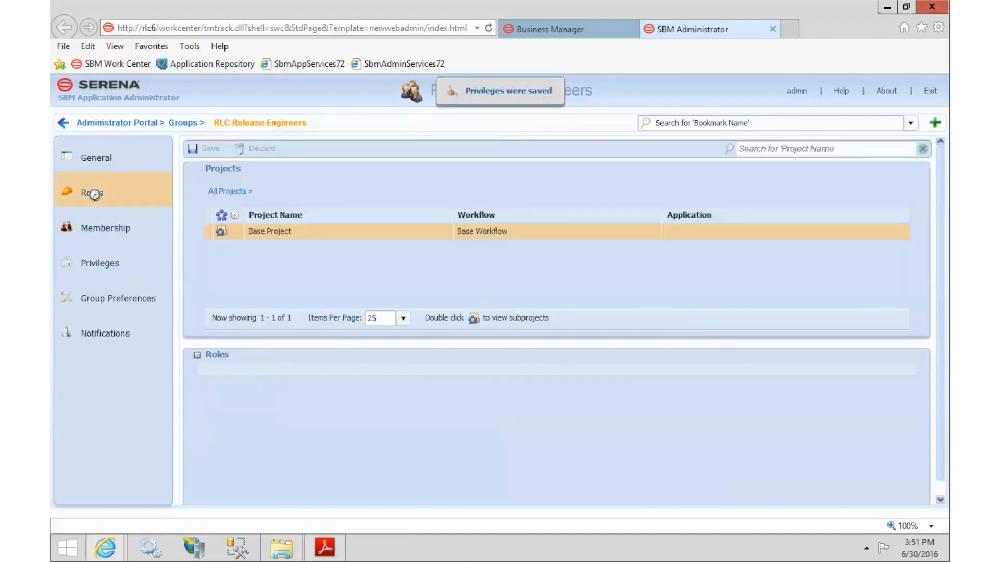
double_click(294, 233)
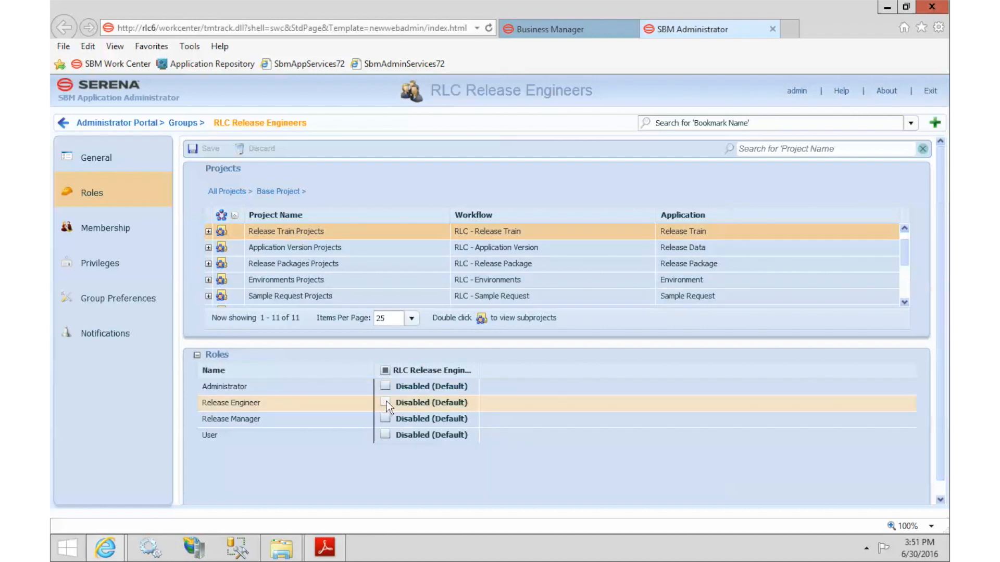
click(387, 402)
click(299, 246)
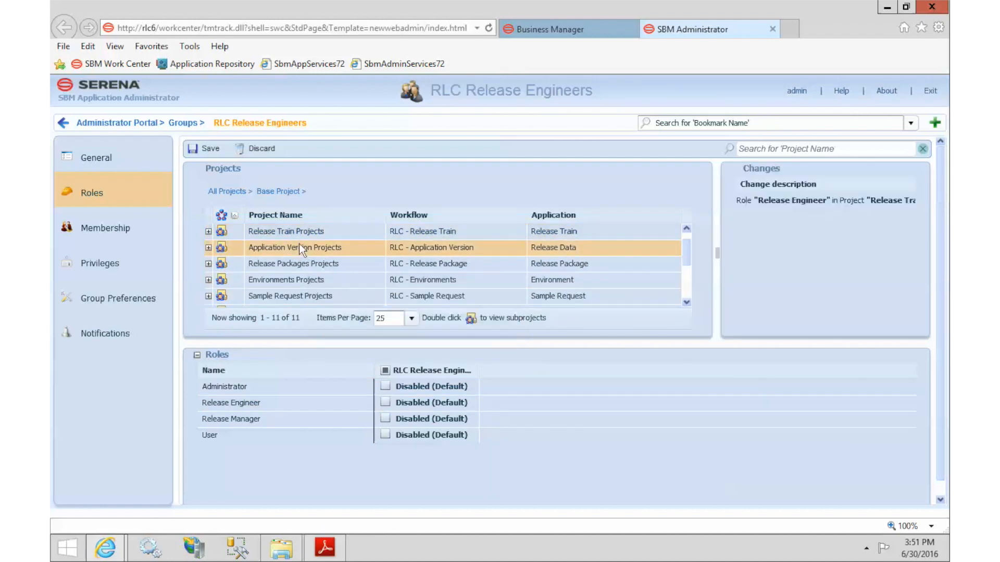
click(386, 403)
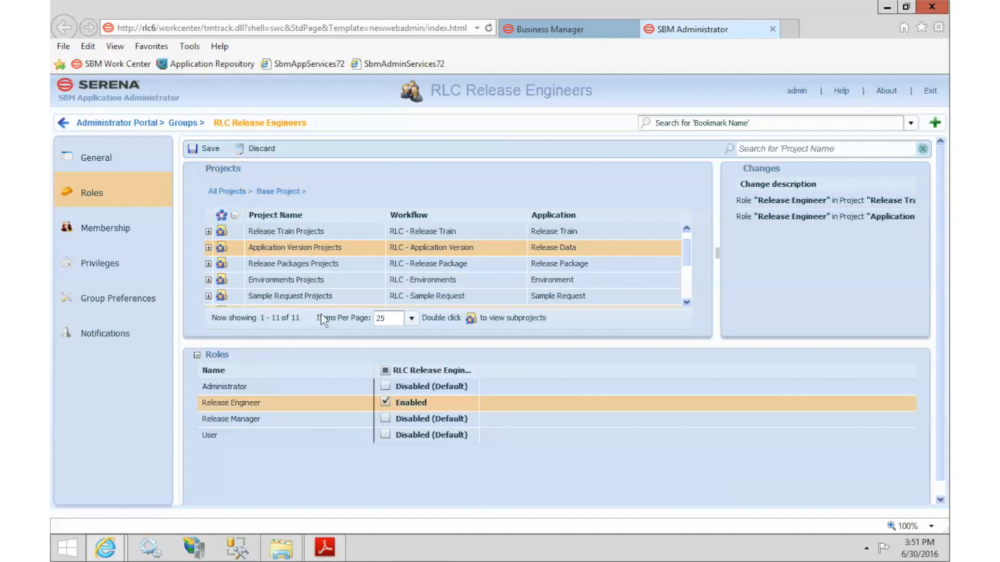
Step: Enable the Release Engineer role in Release Packages Projects and Environments Projects
click(308, 264)
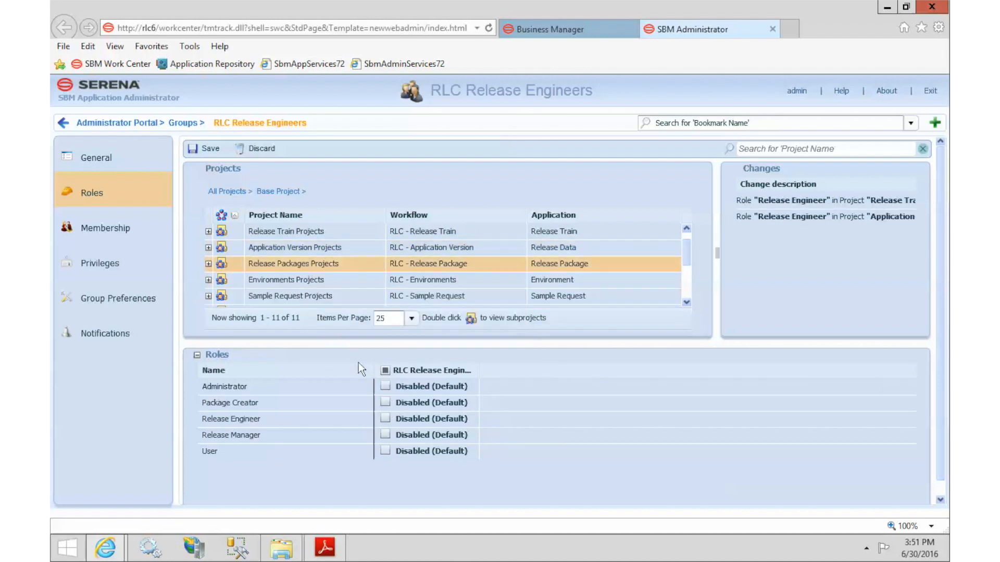
click(385, 419)
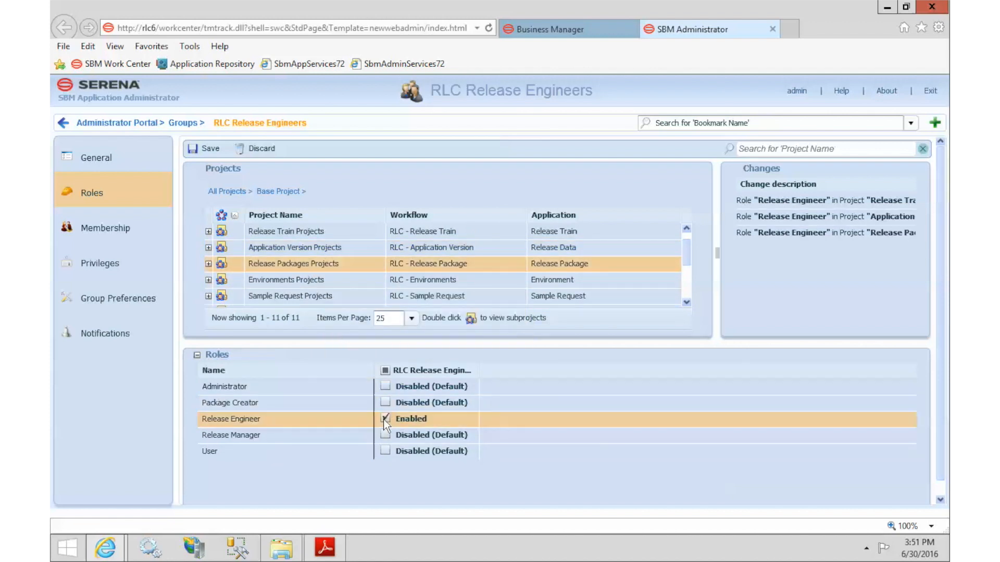
click(295, 279)
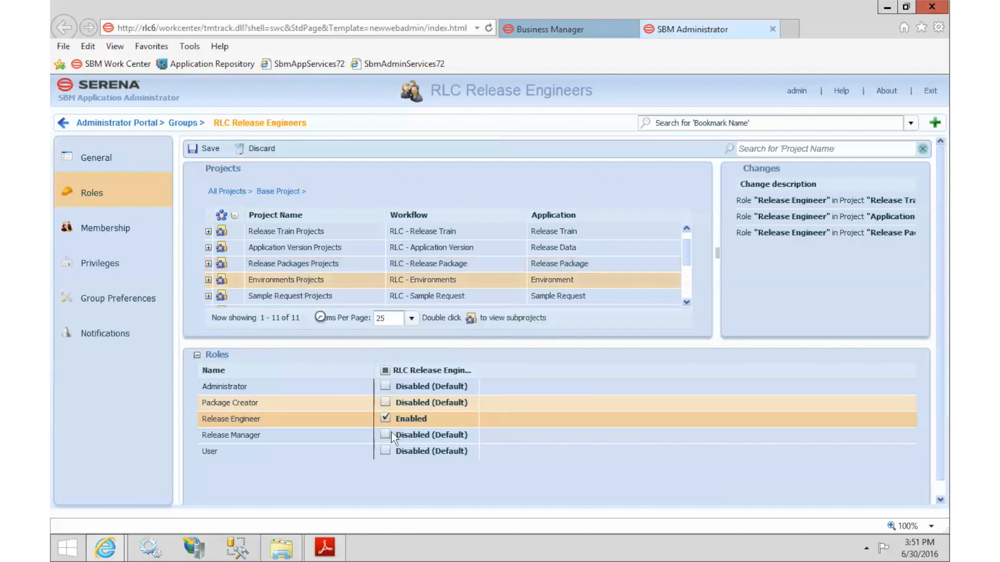
click(385, 402)
Step: Check the roles in Sample Request Projects, and enable the Release Engineer role in Task Template Projects and Manual Deployment Task Projects
click(329, 298)
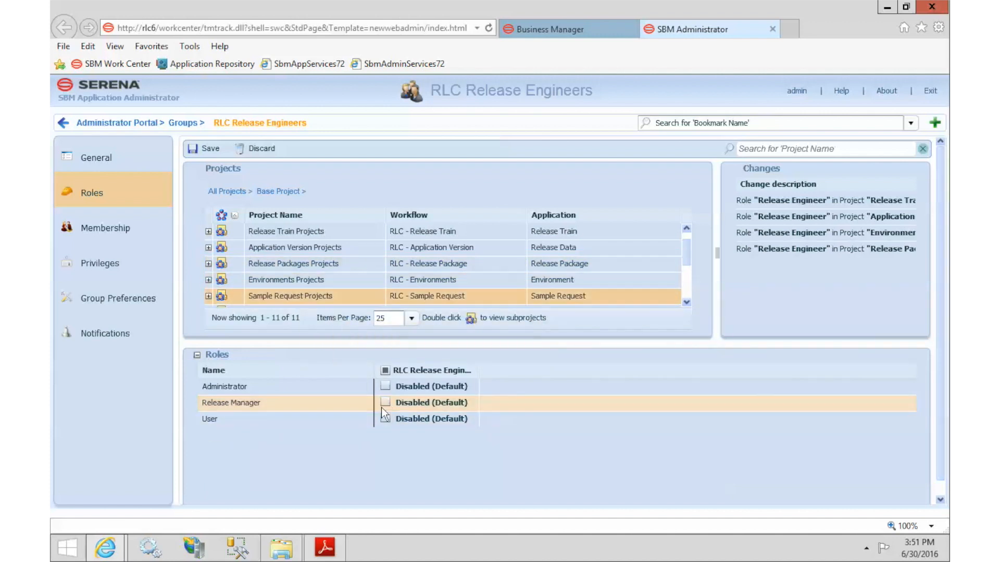
click(685, 302)
click(685, 302)
click(685, 302)
click(685, 302)
click(685, 302)
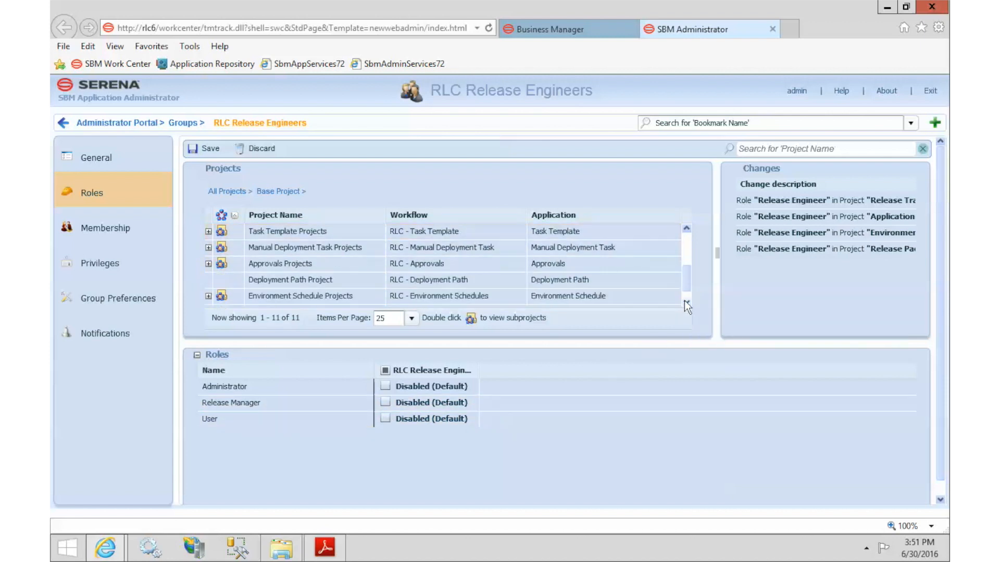
click(328, 229)
click(384, 400)
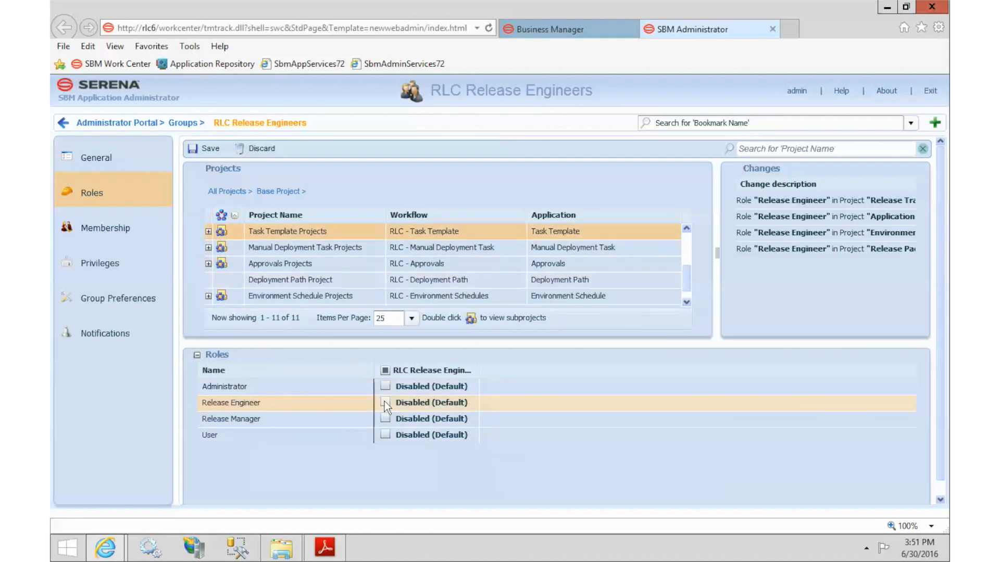
click(302, 249)
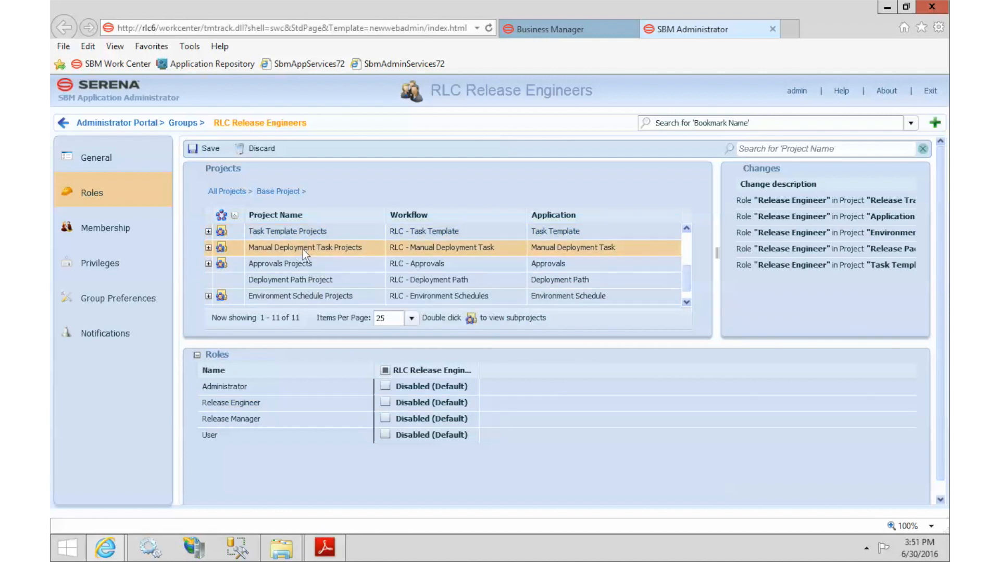
click(385, 402)
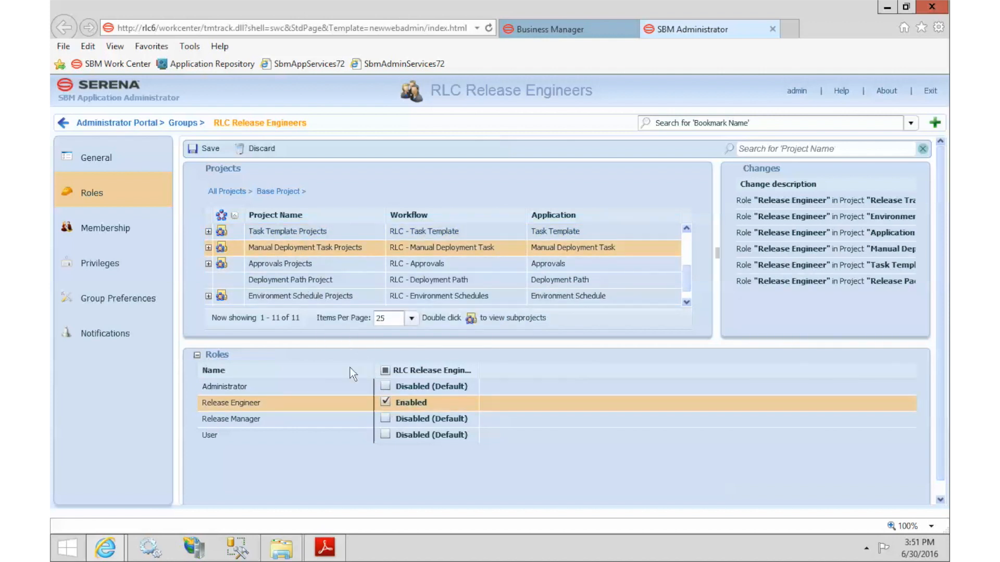
Step: Enable the Release Engineer role in Approvals Projects and Deployment Path Project
click(301, 260)
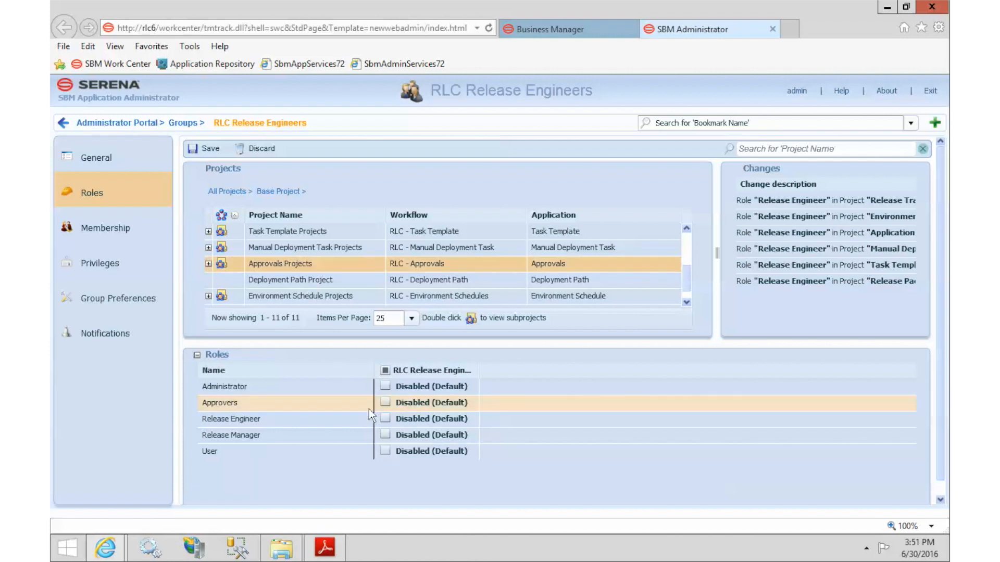
click(385, 418)
click(306, 282)
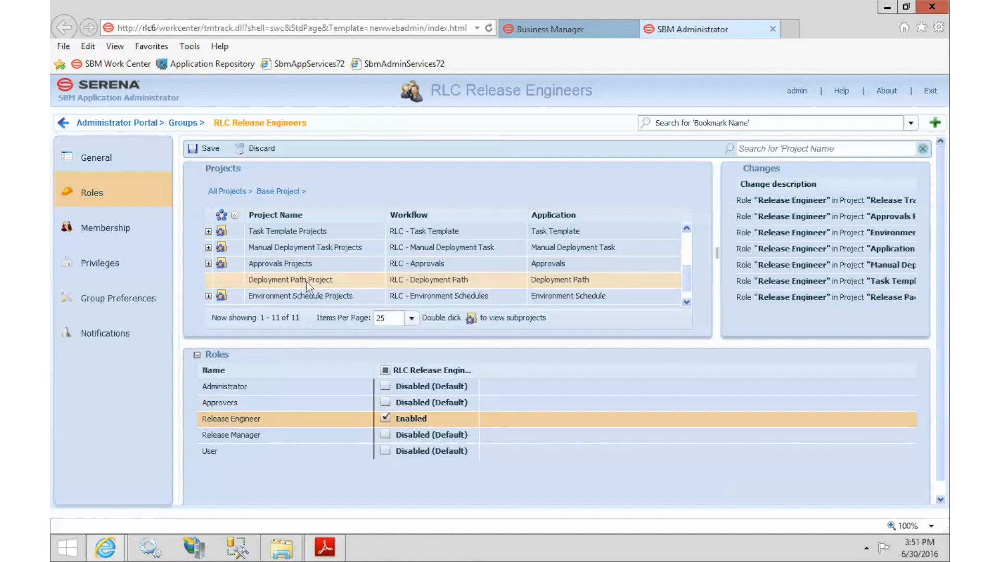
click(387, 419)
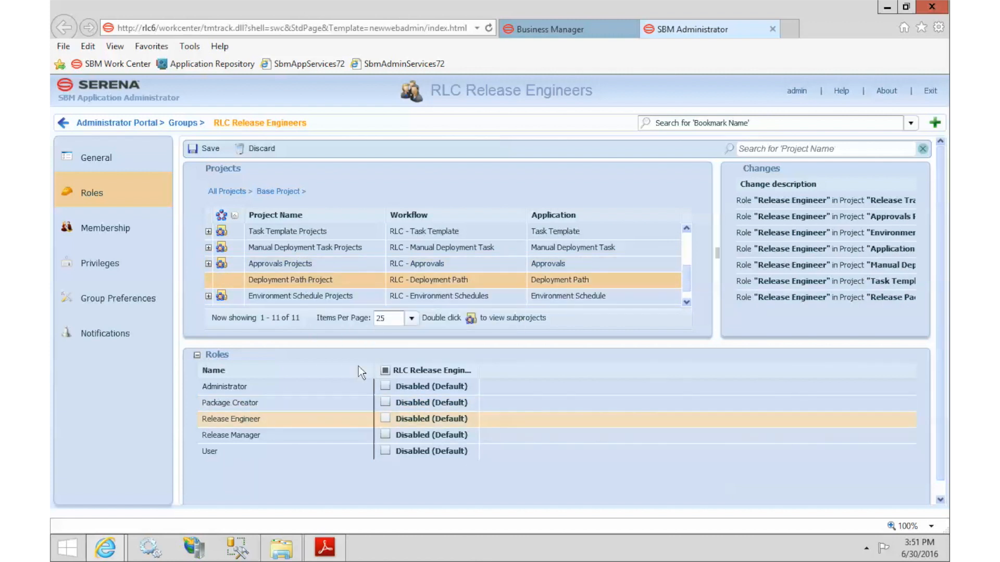
Step: Enable the Release Engineer role in Environment Schedule Projects and Path Elements Project, and save the role changes
click(344, 295)
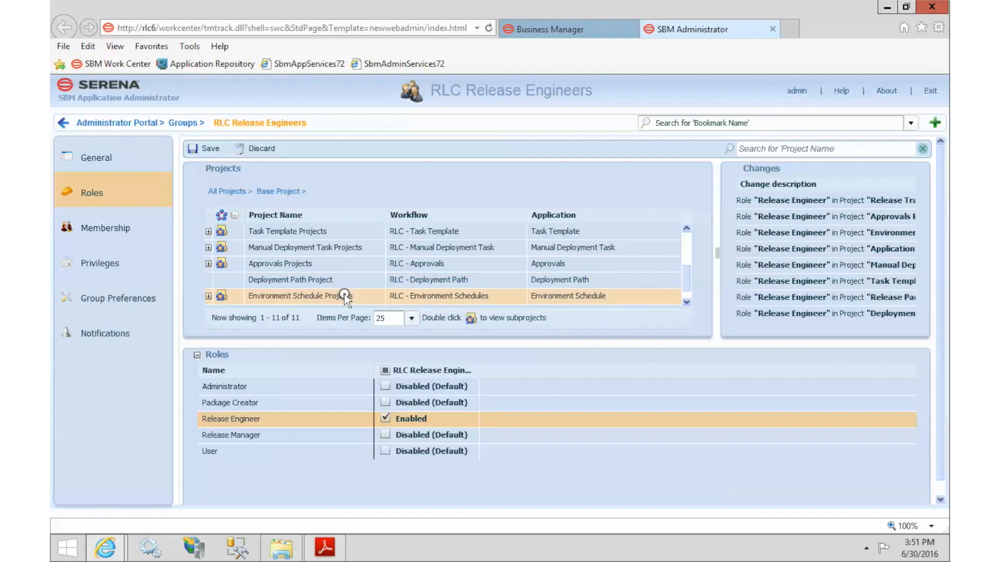
click(386, 419)
click(688, 301)
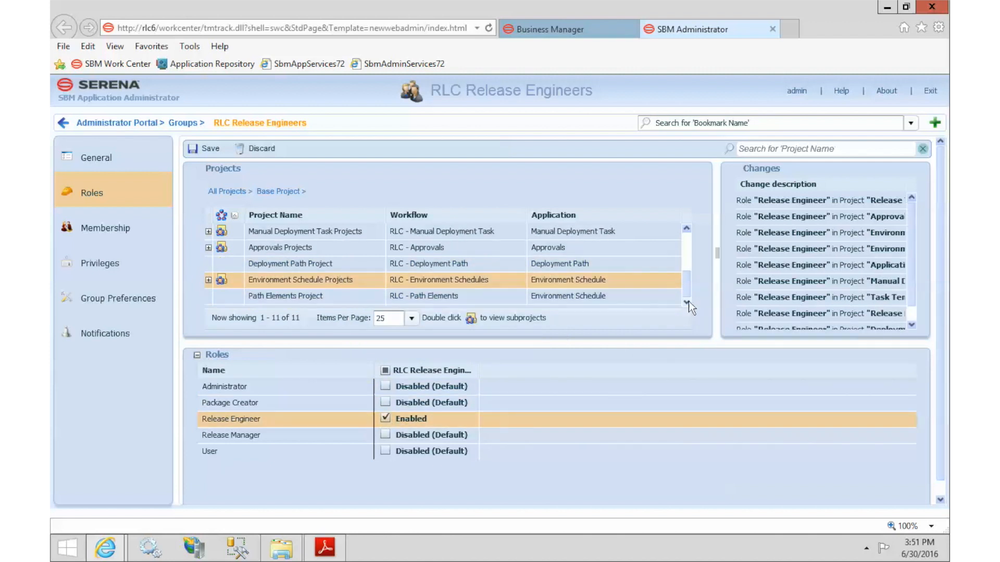
click(349, 296)
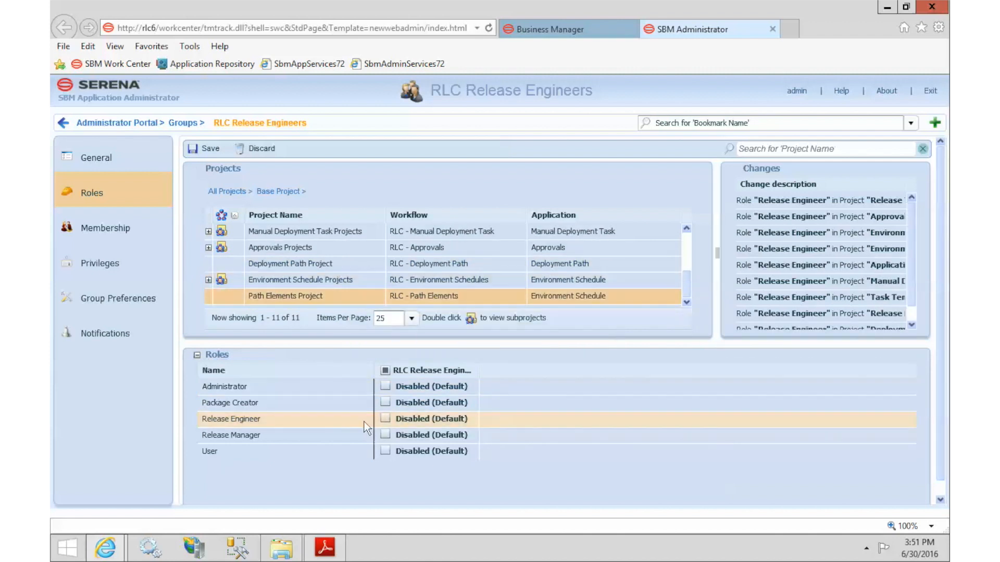
click(386, 418)
click(208, 147)
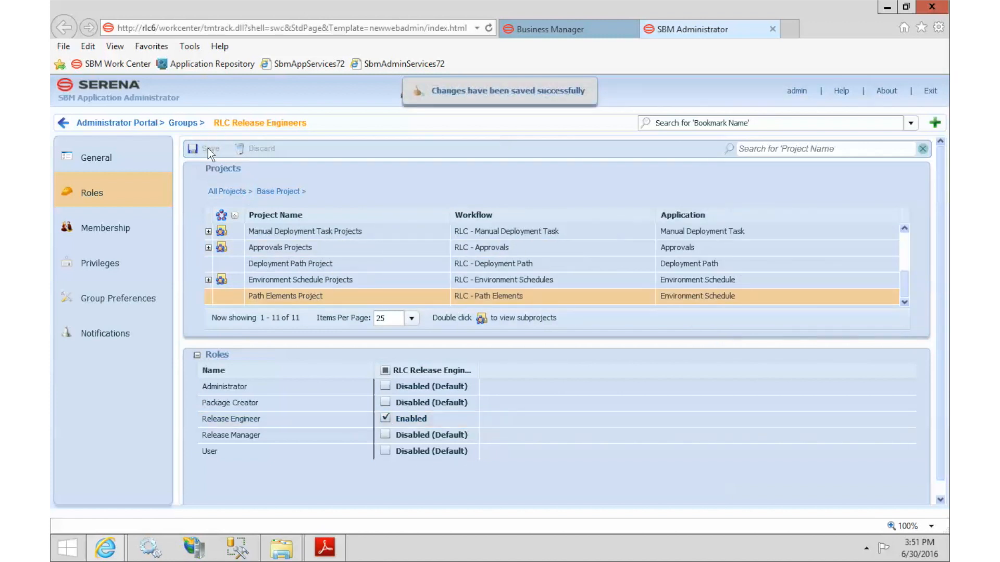
Step: Add the three users whose names start with M as members of the RLC Release Managers group and save the membership
click(185, 123)
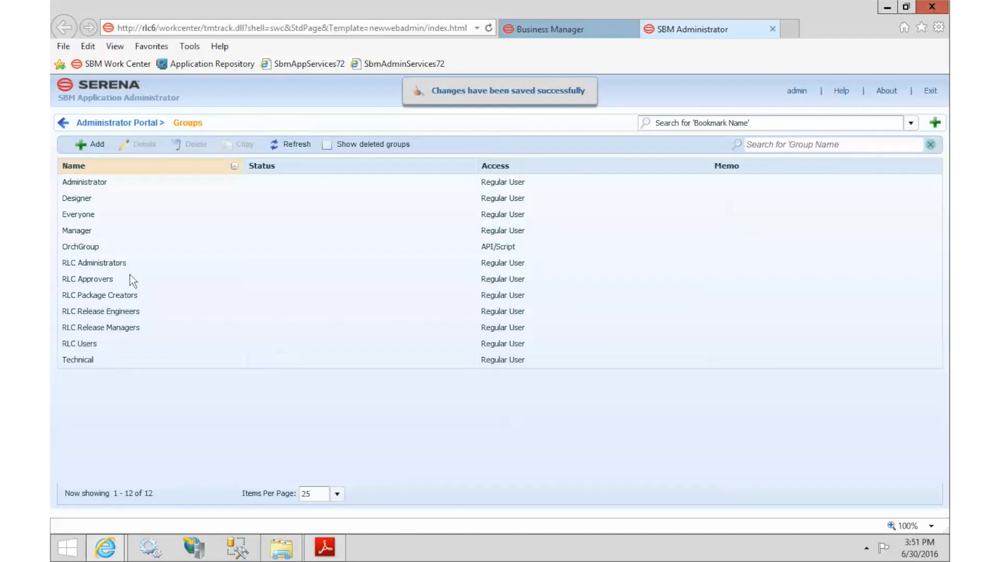
double_click(124, 327)
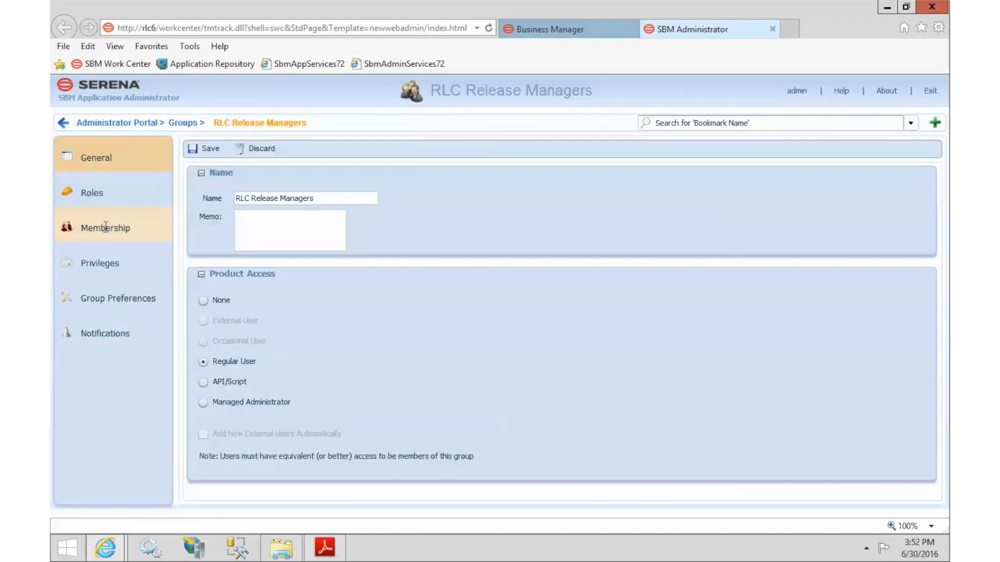
click(105, 227)
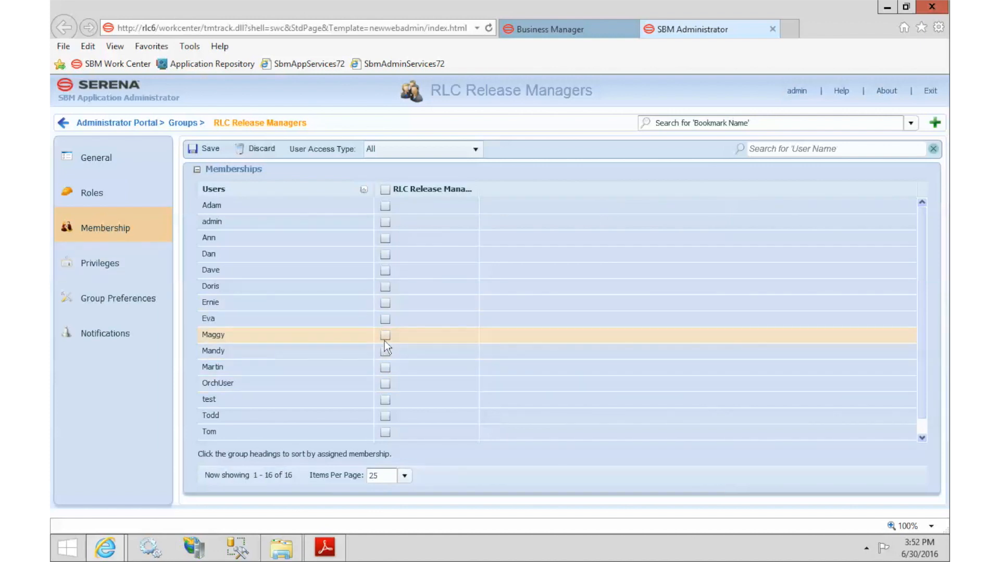
click(385, 334)
click(385, 351)
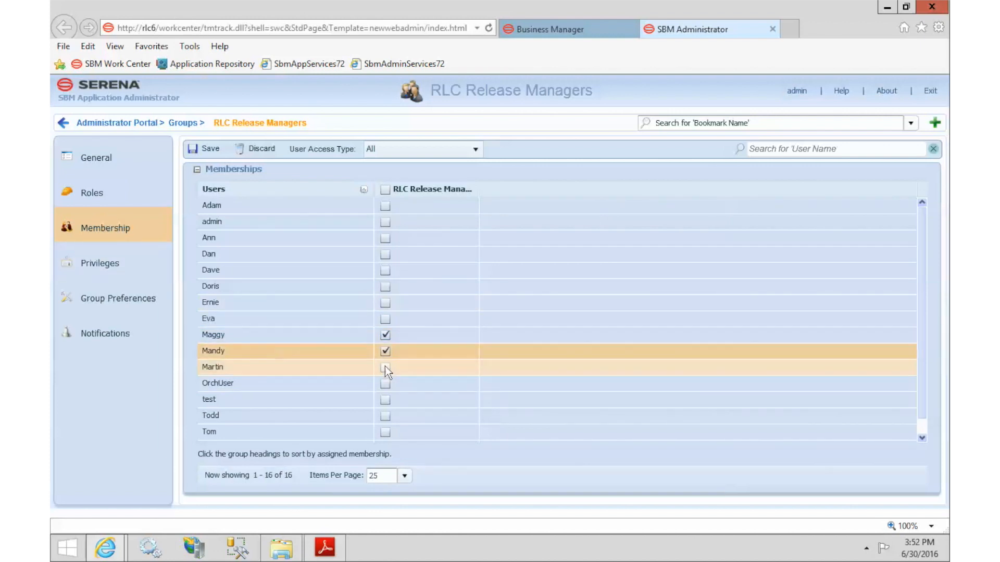
click(385, 366)
click(214, 148)
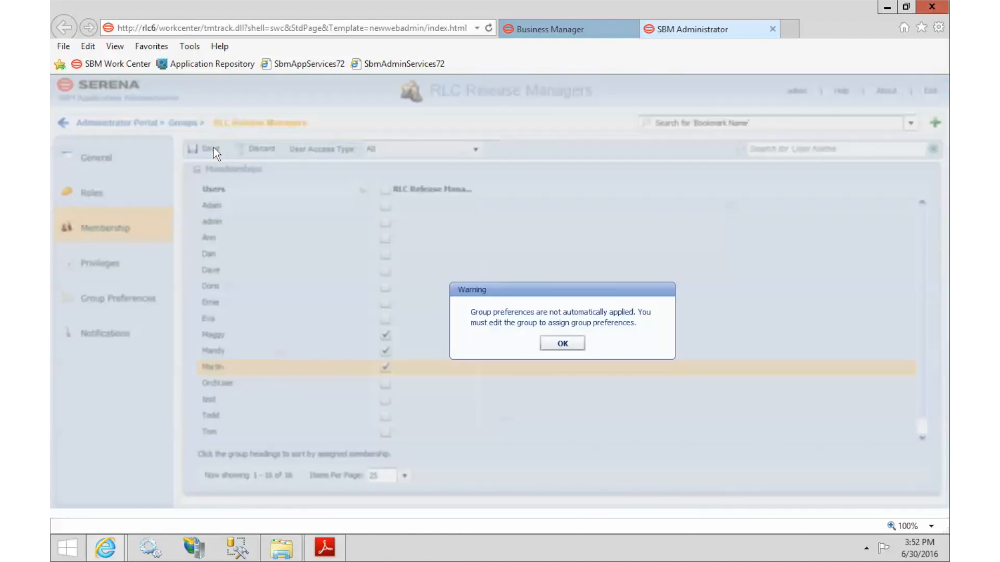
click(549, 342)
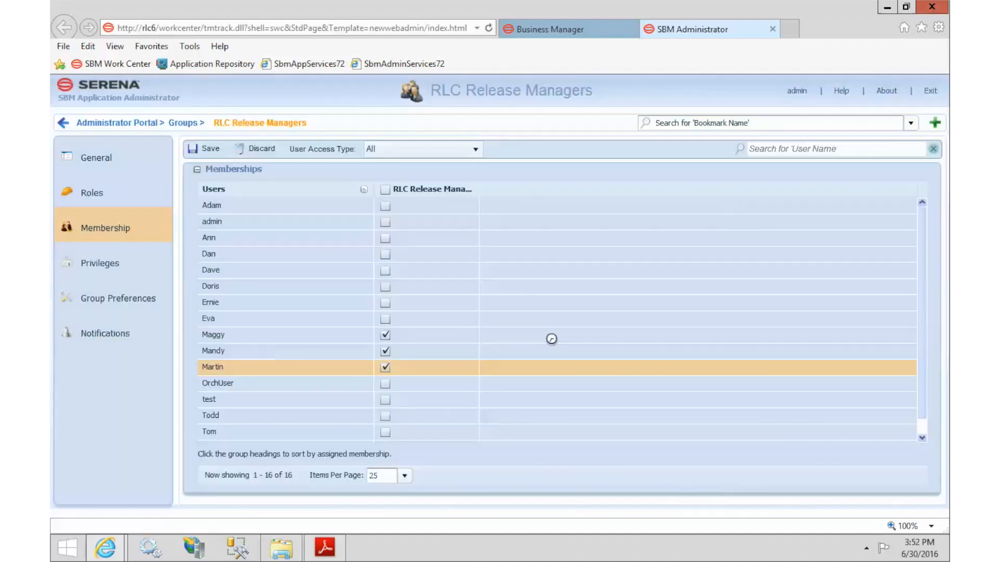
Step: Grant RLC Release Managers all privileges on the RLC Custom Columns table except Submit, Update and Delete, and save
click(92, 260)
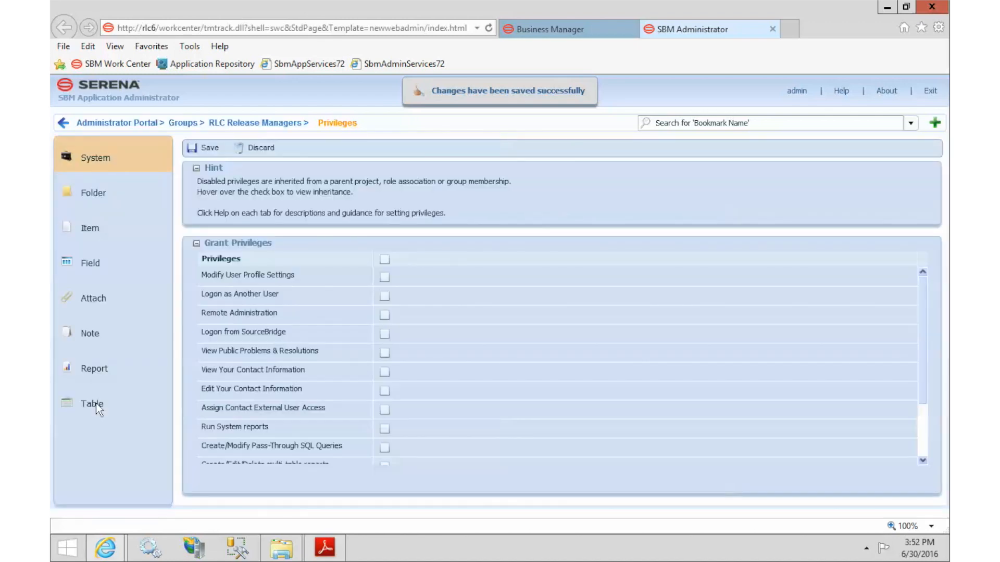
click(95, 403)
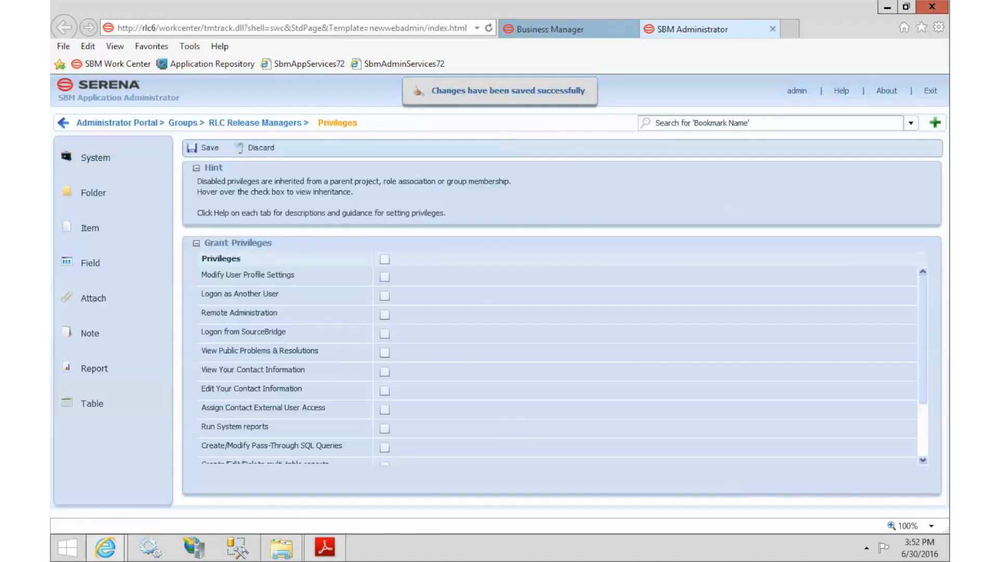
click(922, 310)
click(922, 311)
click(922, 310)
click(283, 235)
click(384, 356)
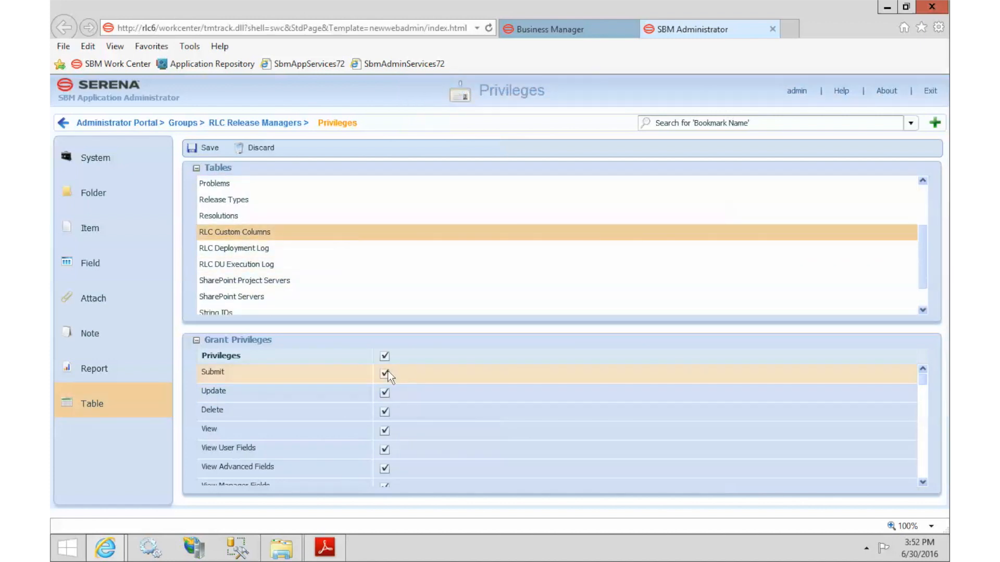
click(385, 374)
click(385, 392)
click(384, 412)
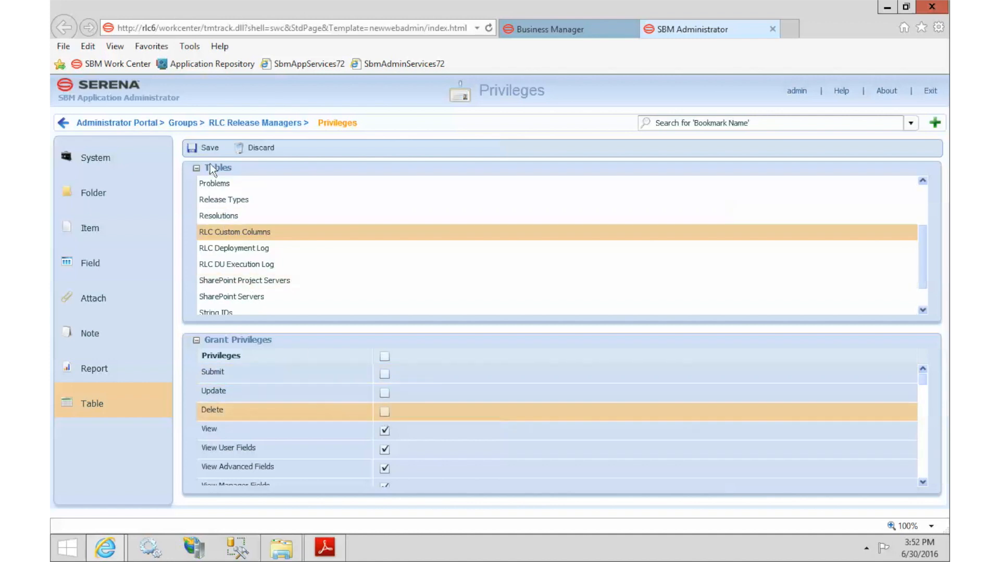
click(210, 149)
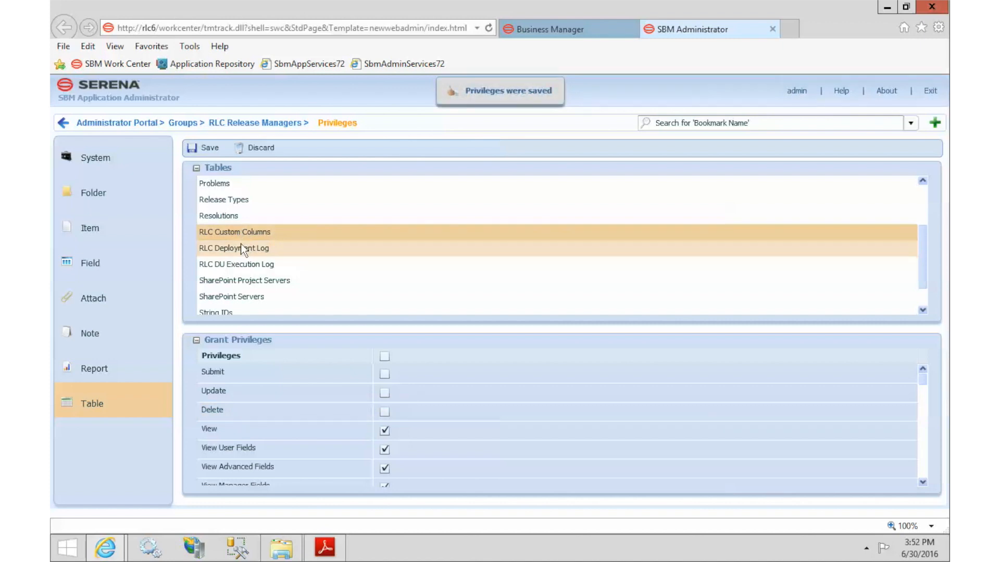
Step: Grant RLC Release Managers all privileges on the RLC Deployment Log and RLC DU Execution Log tables, saving the changes
click(241, 245)
click(385, 357)
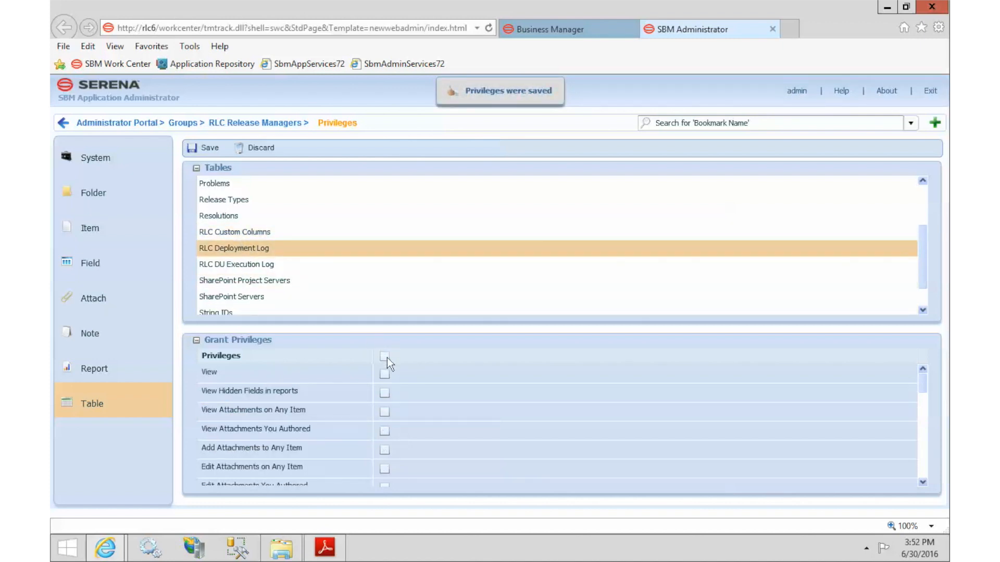
click(210, 147)
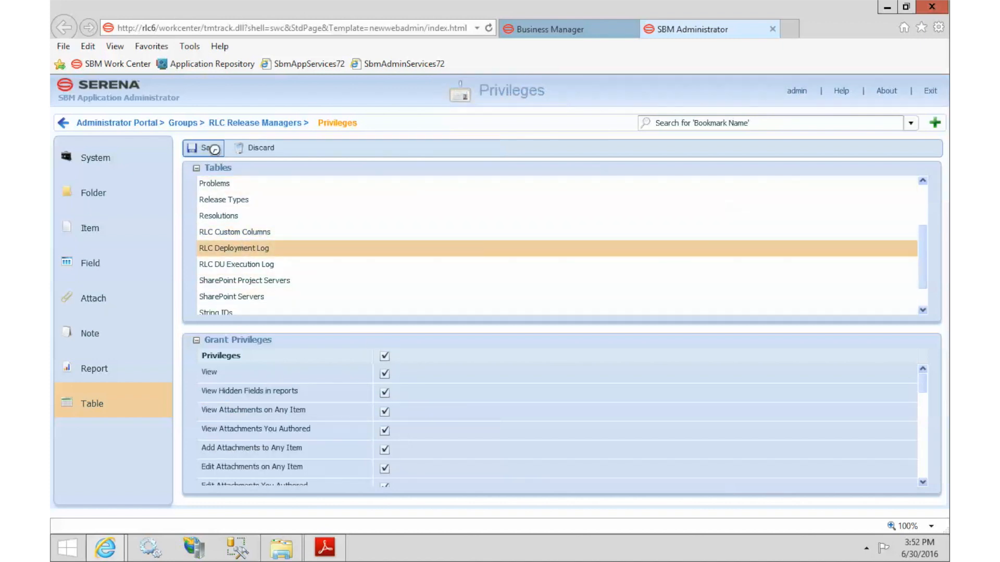
click(248, 264)
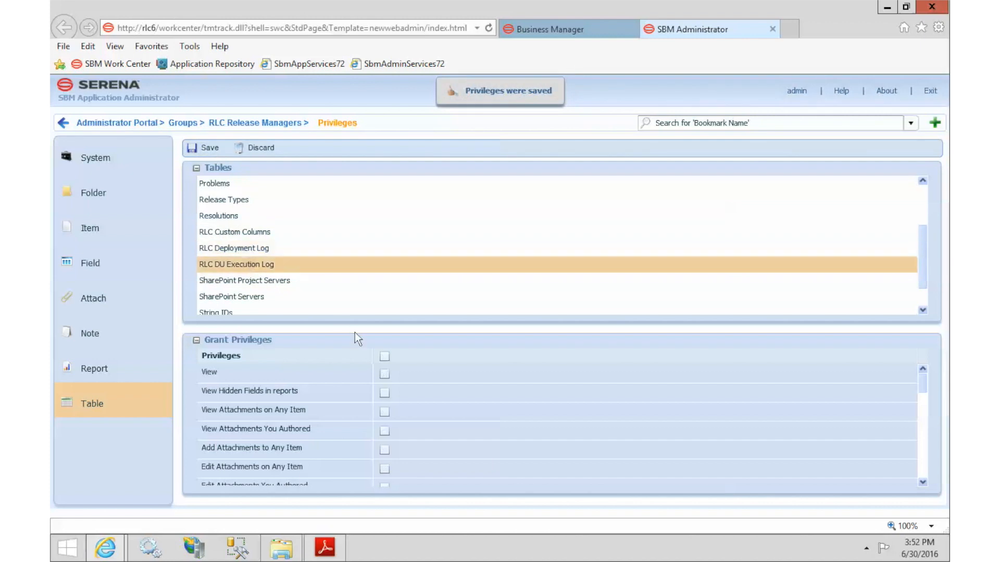
click(385, 357)
Step: Enable the Release Manager role for RLC Release Managers in Release Train Projects and Application Version Projects under Base Project
click(232, 123)
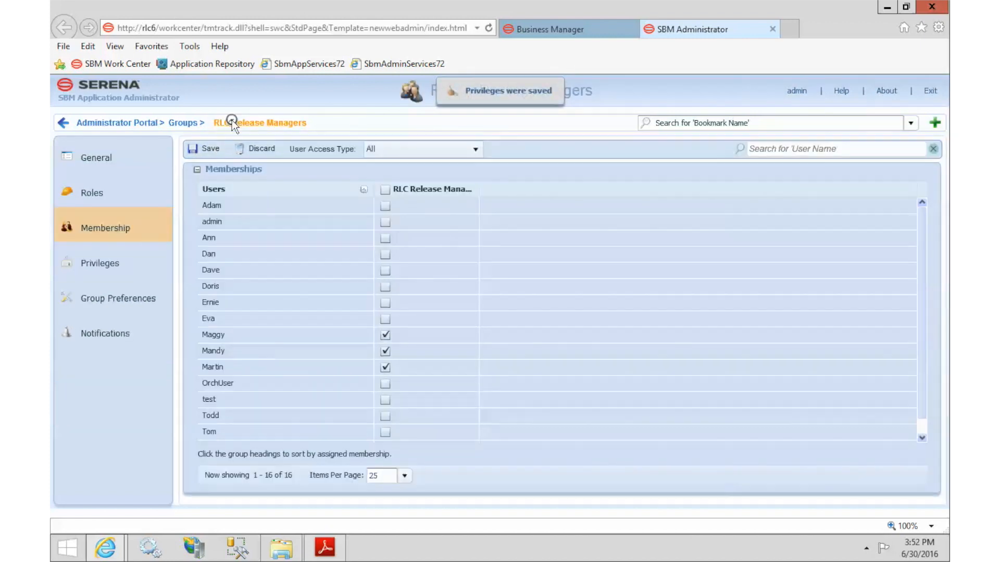
click(97, 191)
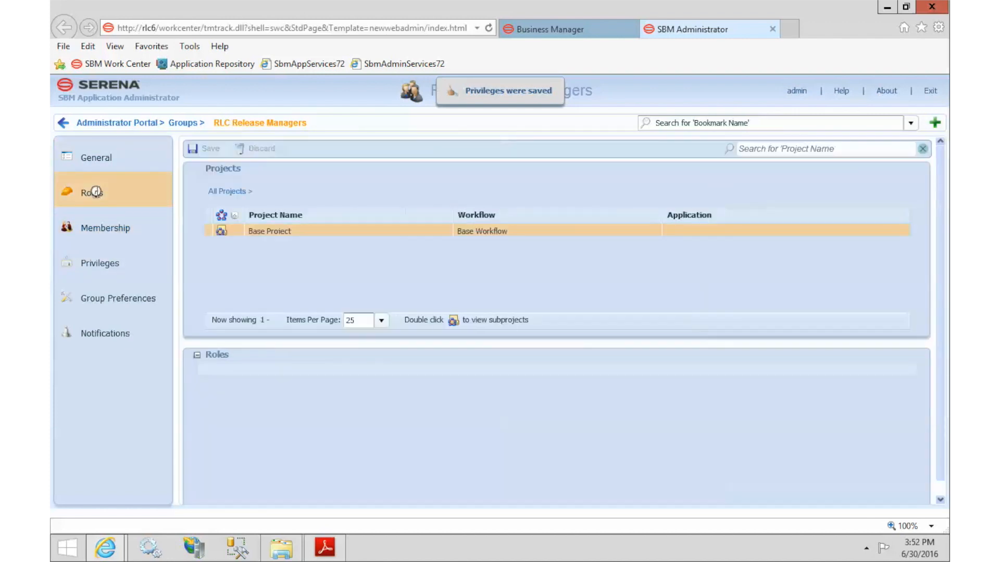
double_click(318, 233)
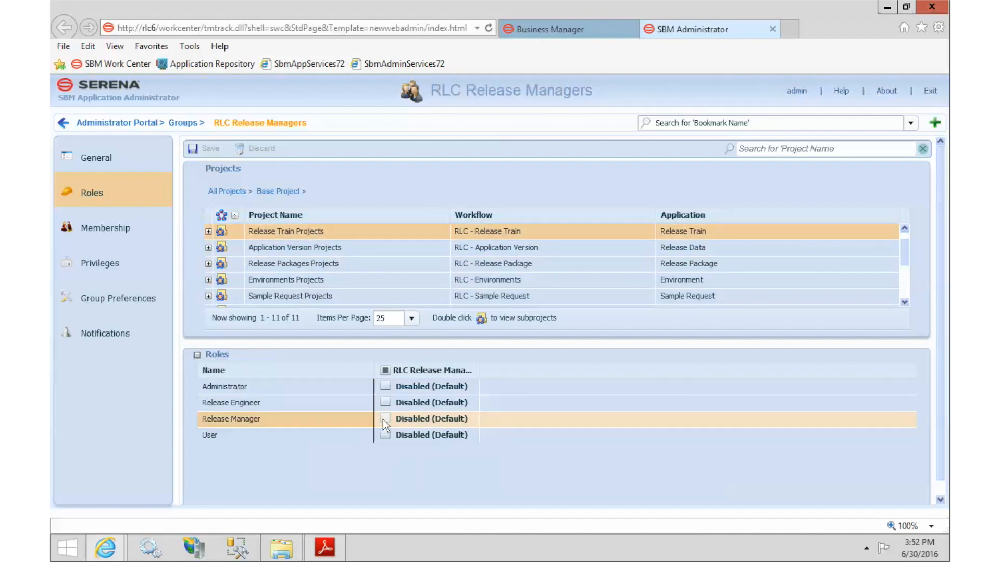
click(385, 418)
click(302, 248)
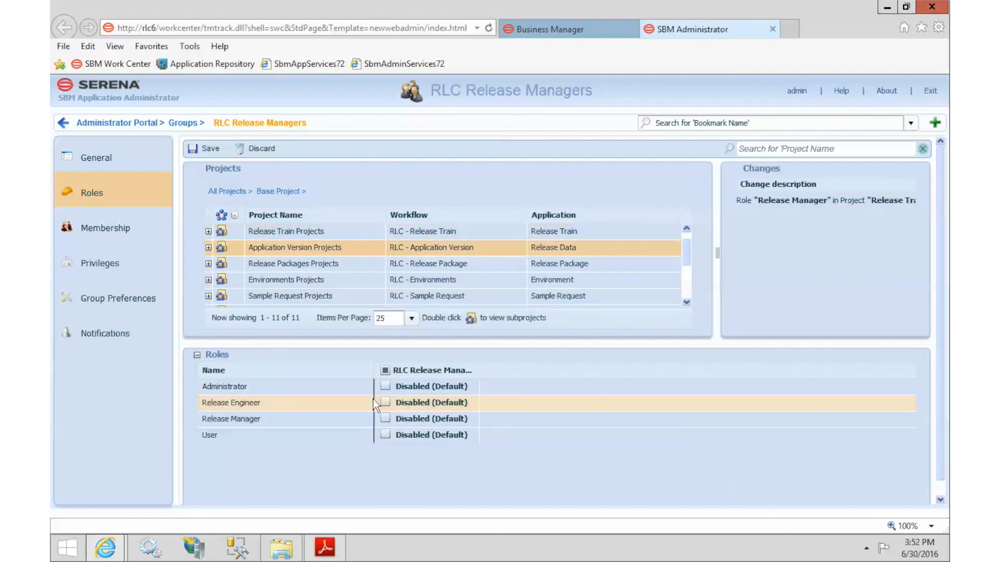
click(385, 419)
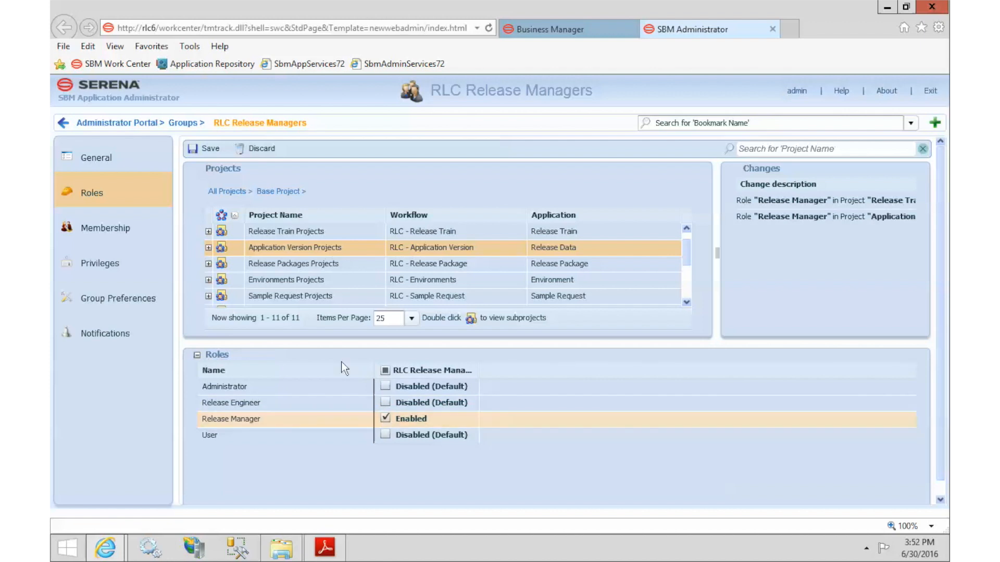
Step: Enable the Release Manager role in Release Packages Projects and Environments Projects
click(314, 264)
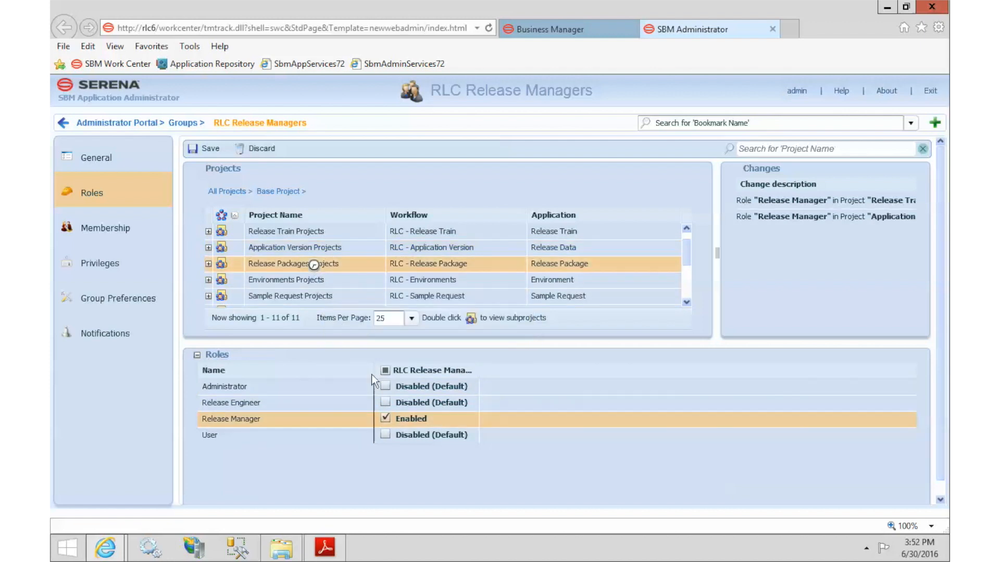
click(386, 434)
click(322, 280)
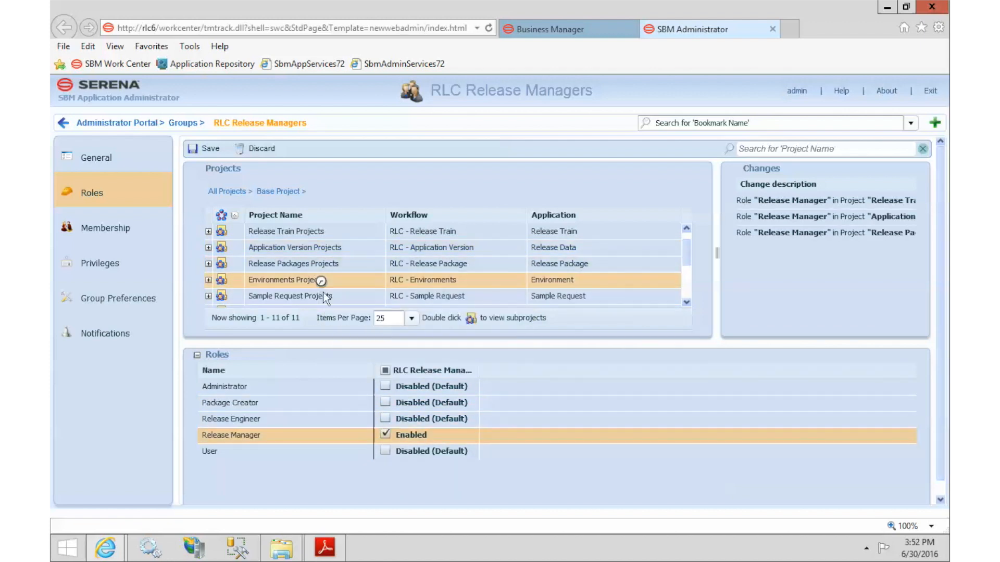
click(385, 418)
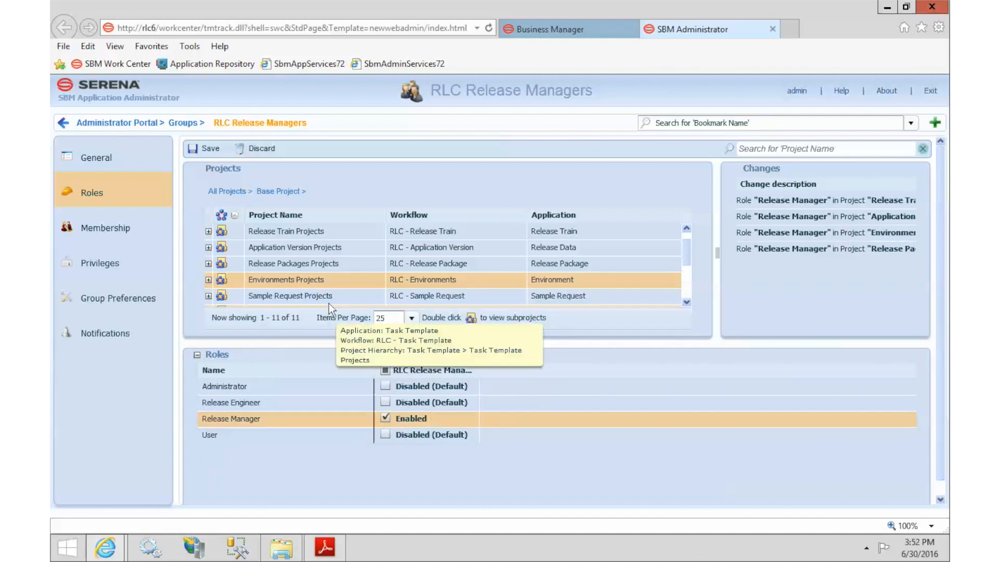
Step: Enable the Release Manager role in Sample Request Projects and Task Template Projects
click(341, 295)
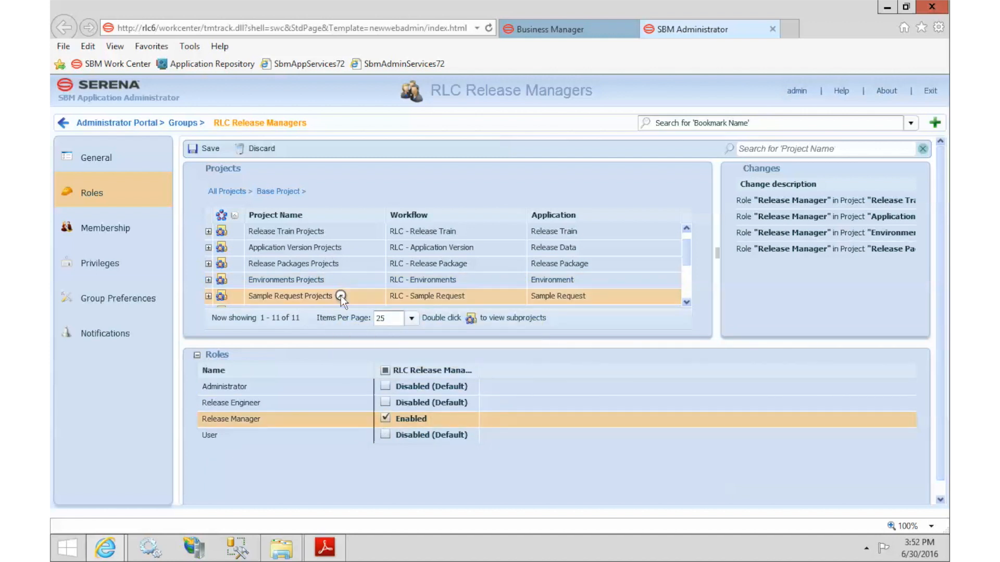
click(384, 403)
scroll(688, 305, down, 5)
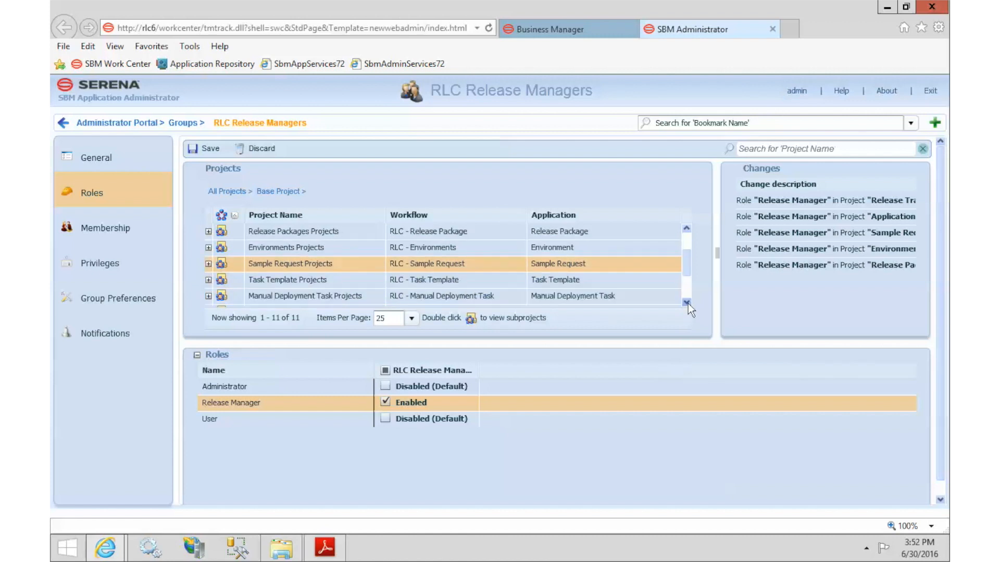
click(318, 232)
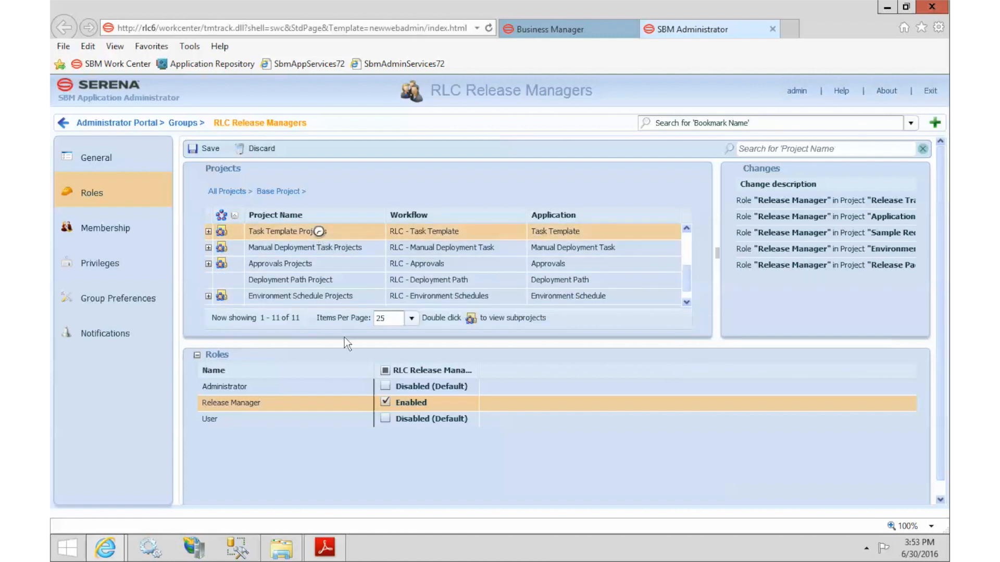
click(385, 419)
Step: Enable the Release Manager role in Manual Deployment Task Projects and Approvals Projects
click(288, 249)
click(386, 418)
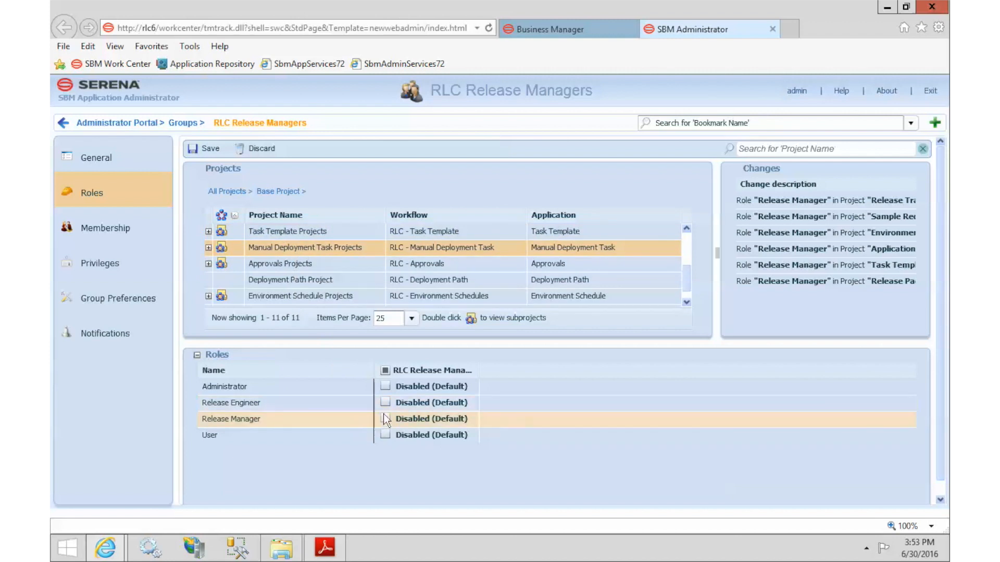
click(305, 266)
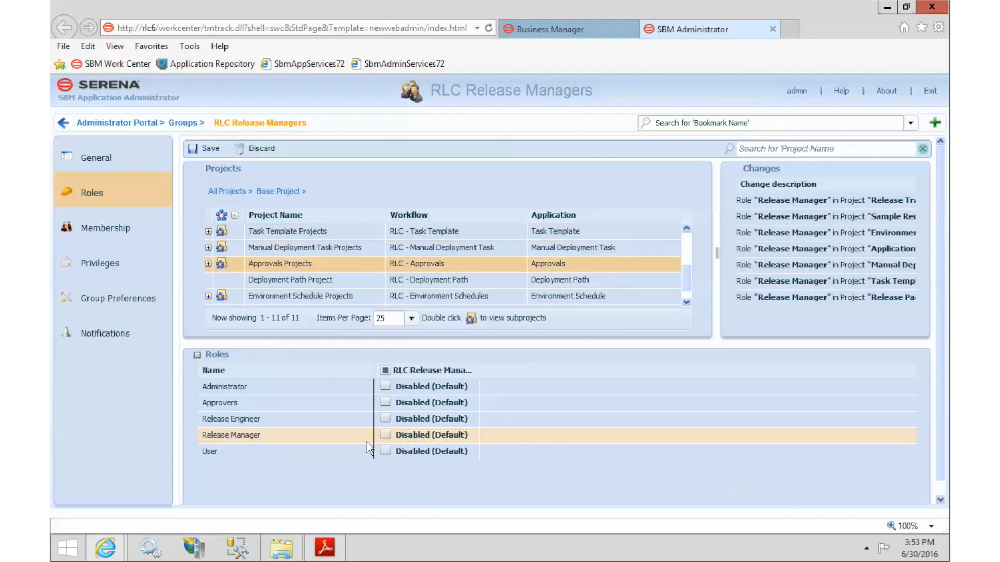
click(385, 435)
Step: Enable the Release Manager role in Deployment Path Project and Environment Schedule Projects
click(311, 282)
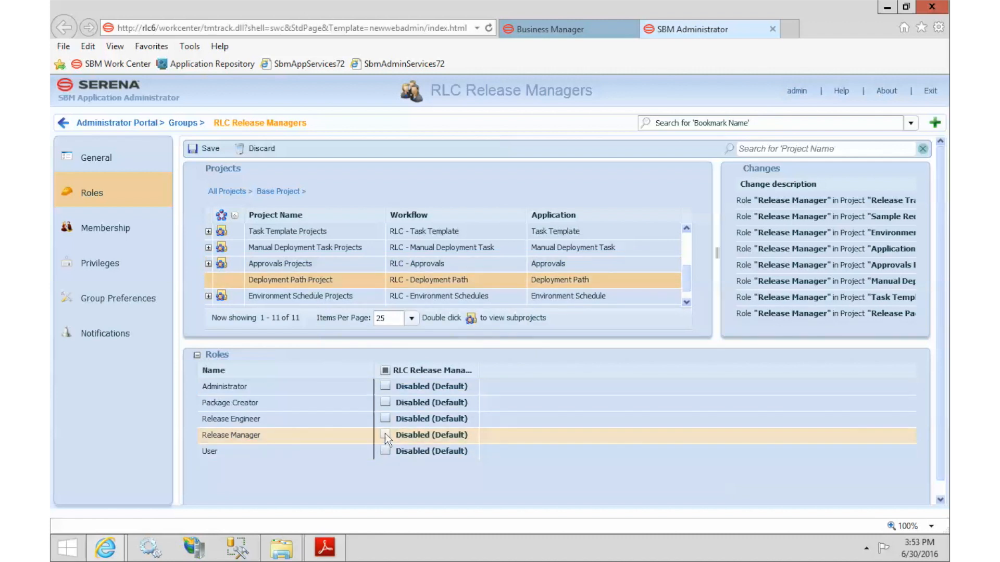
click(386, 435)
click(325, 296)
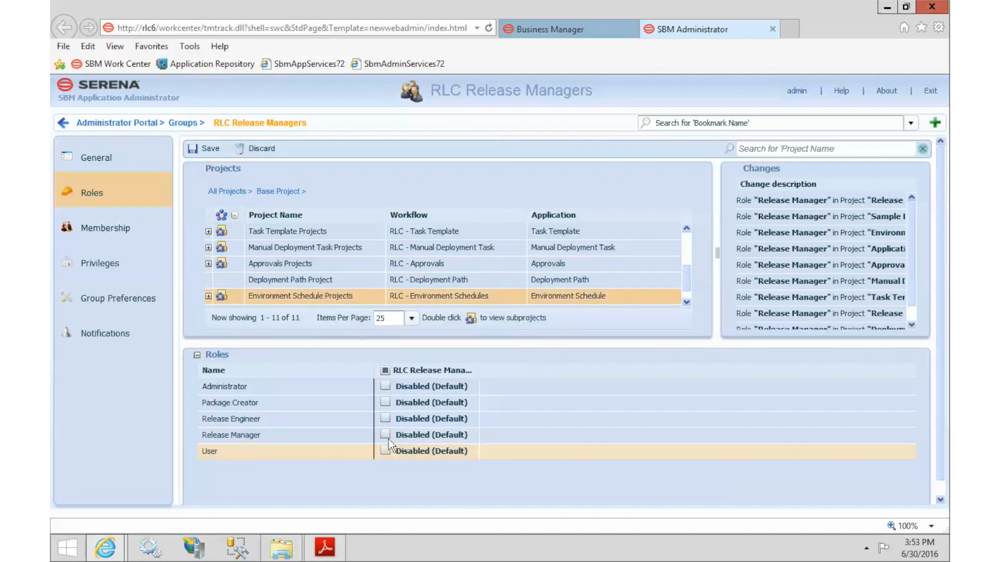
click(386, 435)
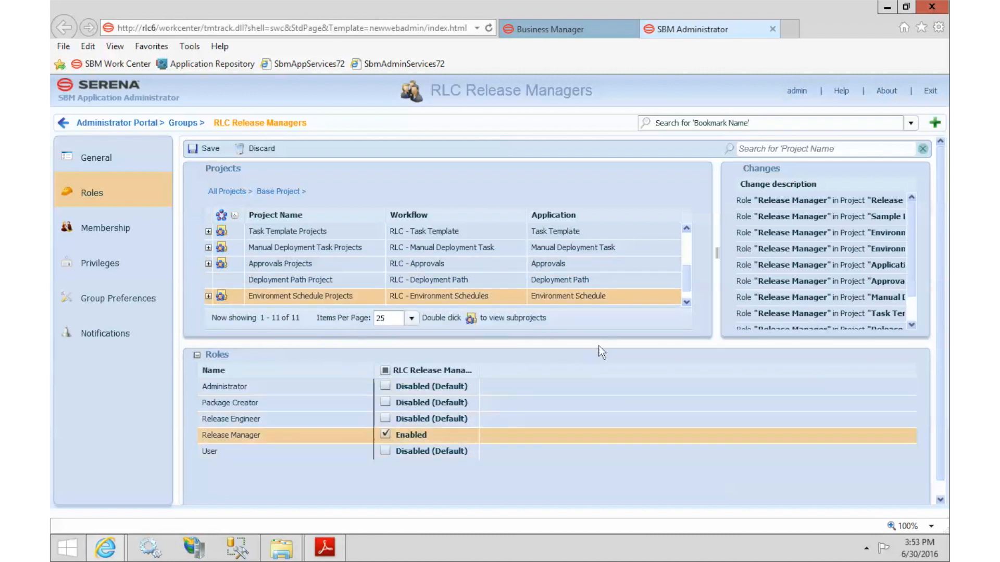
Step: Enable the Release Manager role in Path Elements Project and save the role changes
click(687, 303)
click(317, 297)
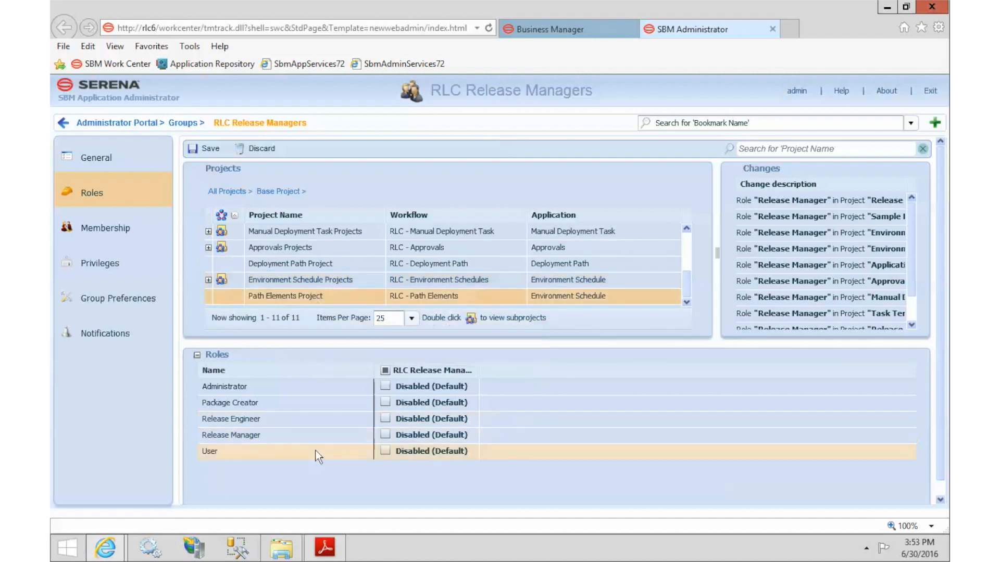
click(385, 435)
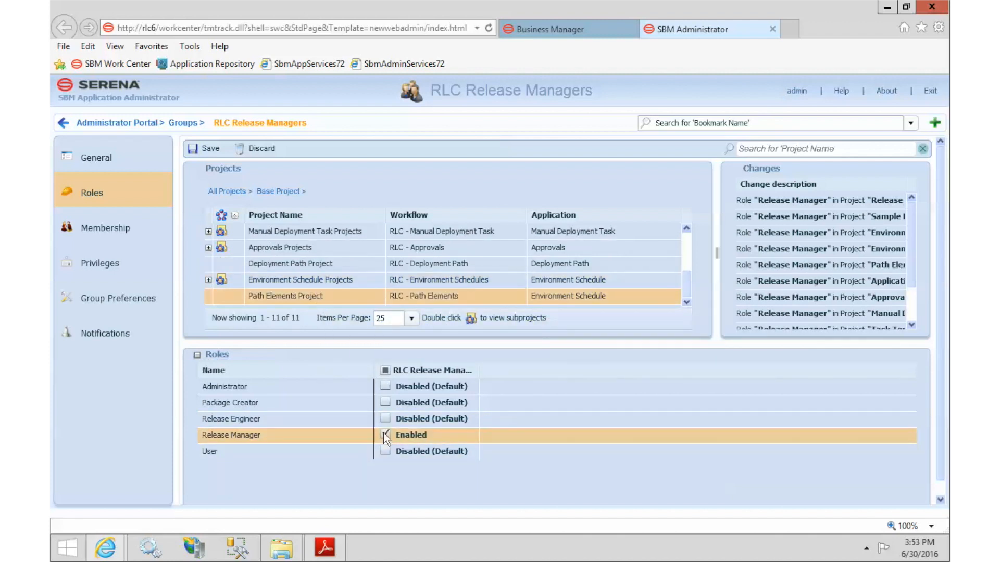
click(207, 150)
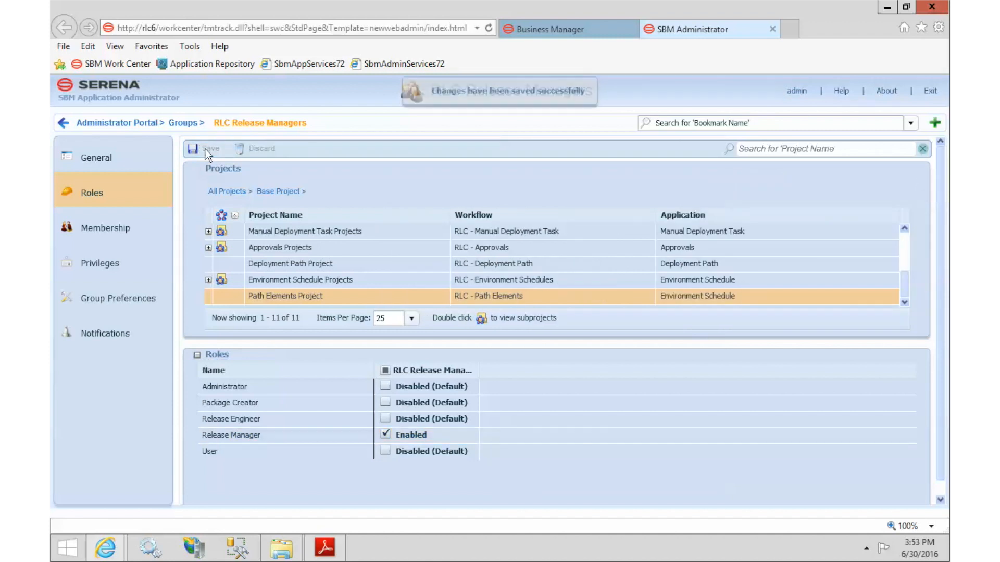
Step: Add all listed users as members of the RLC Users group and save the membership
click(177, 125)
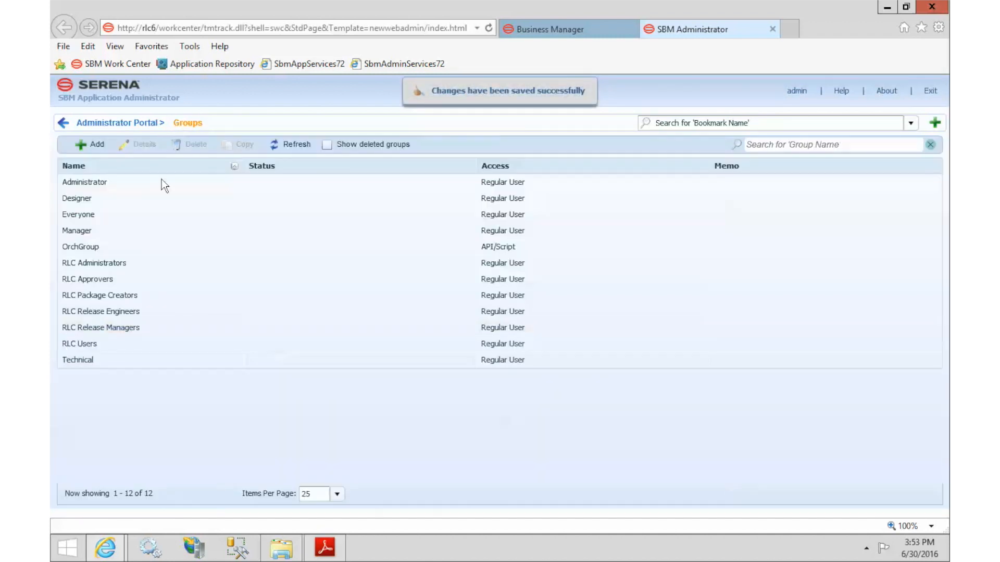
double_click(105, 345)
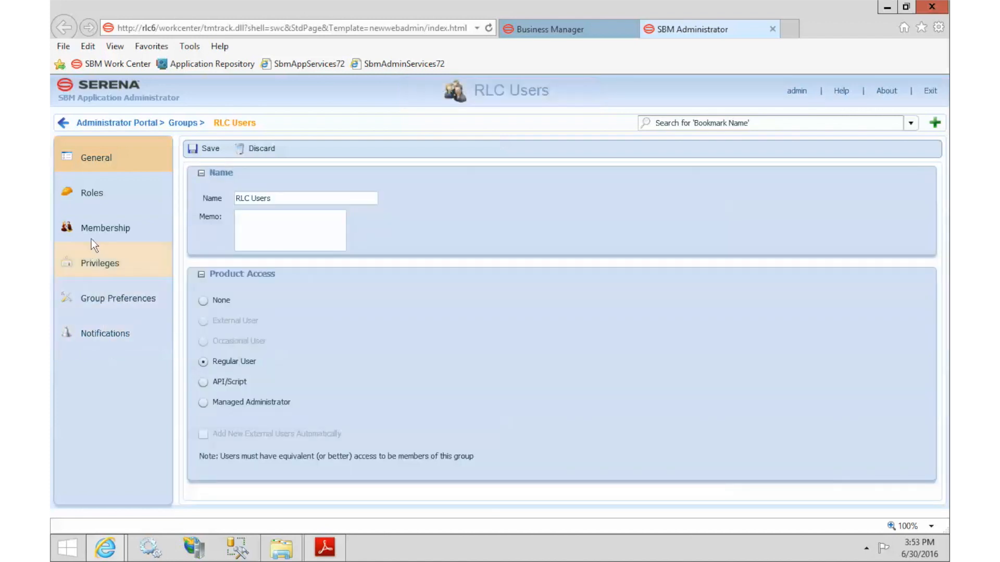
click(92, 229)
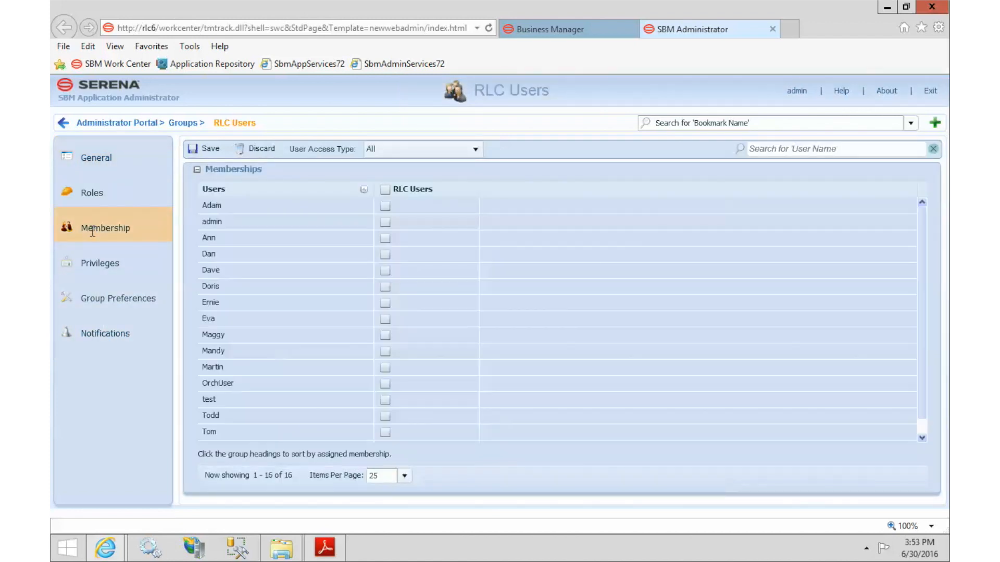
click(386, 189)
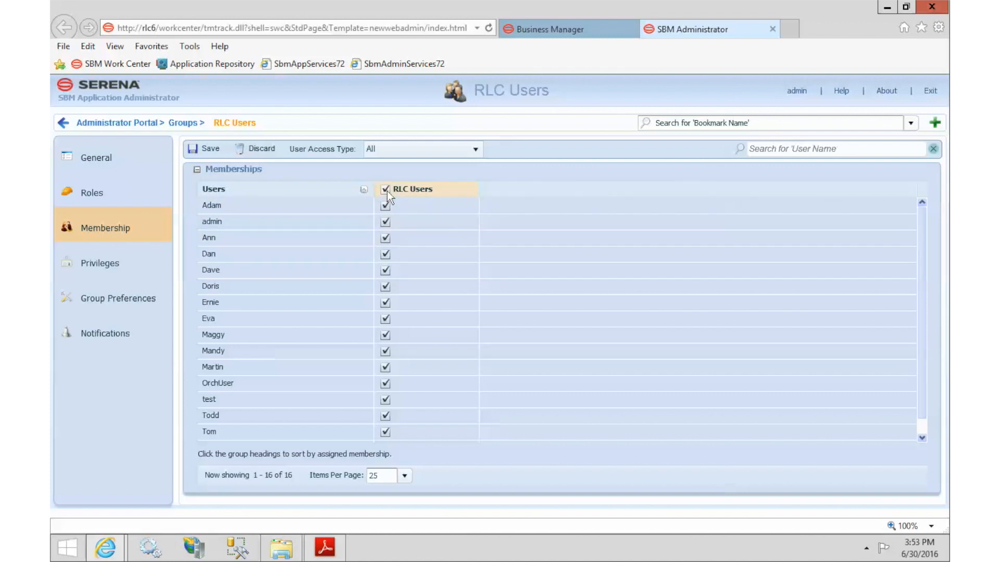
click(209, 149)
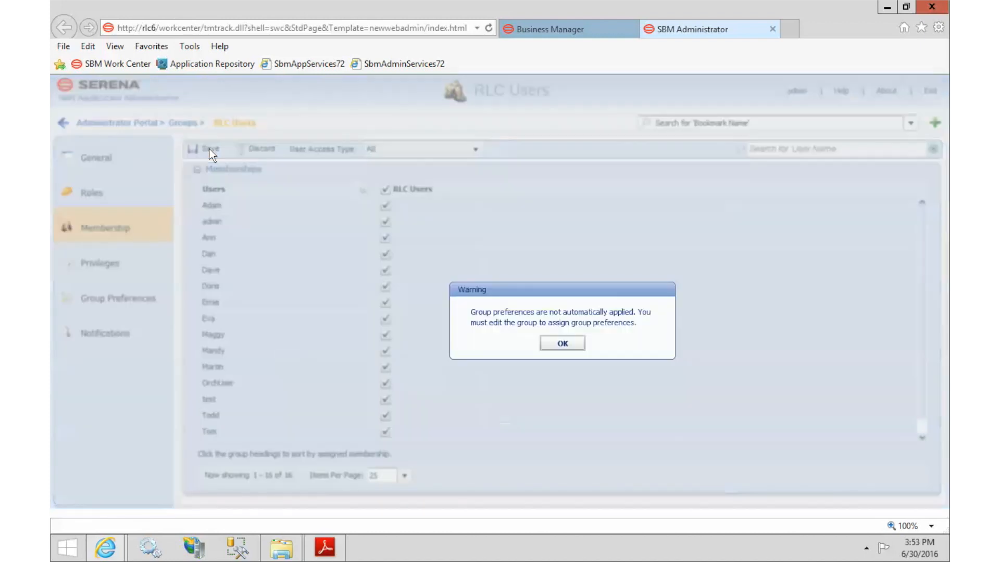
click(563, 343)
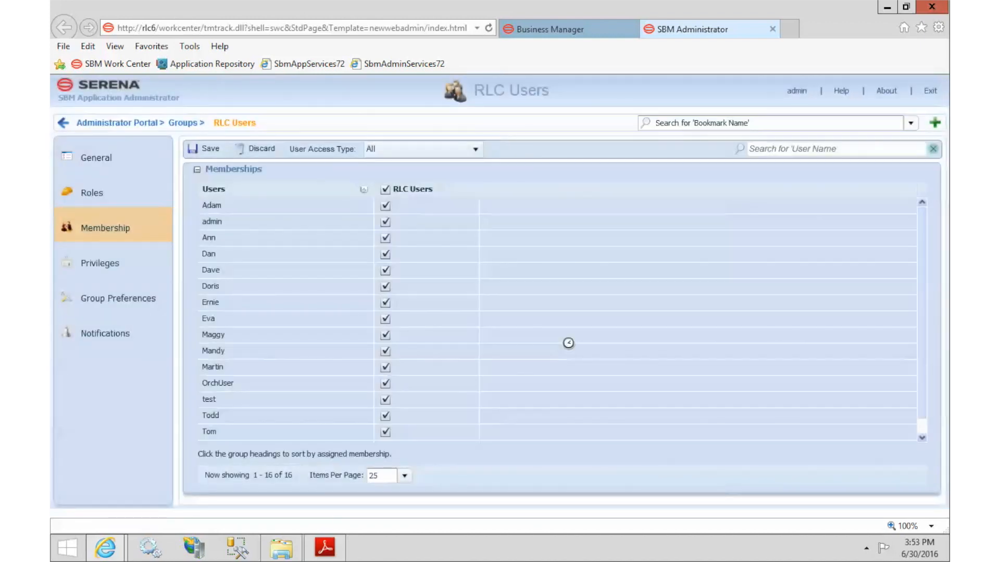
Step: Grant RLC Users all privileges on the RLC Custom Columns table except Submit, Update and Delete, and save
click(84, 266)
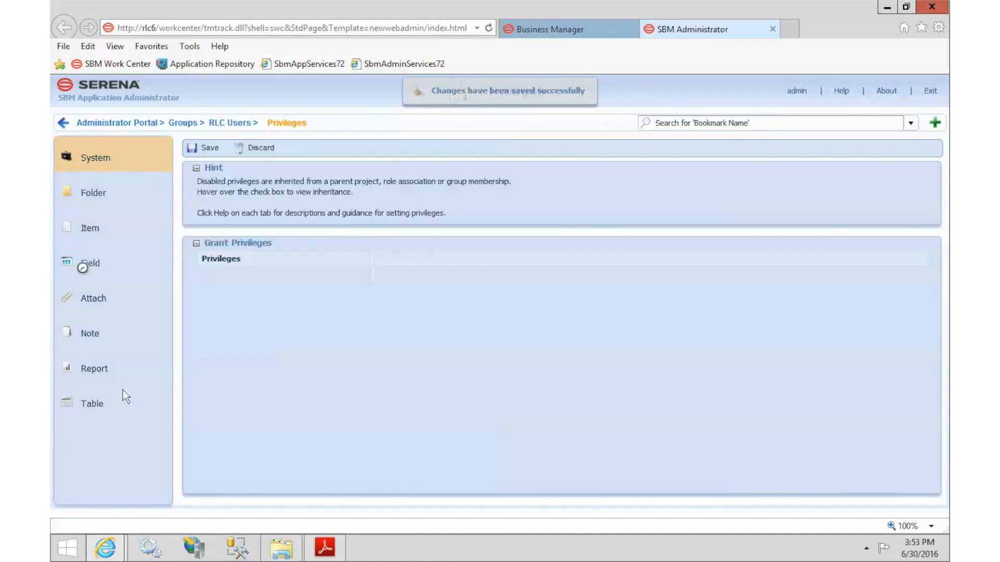
click(84, 404)
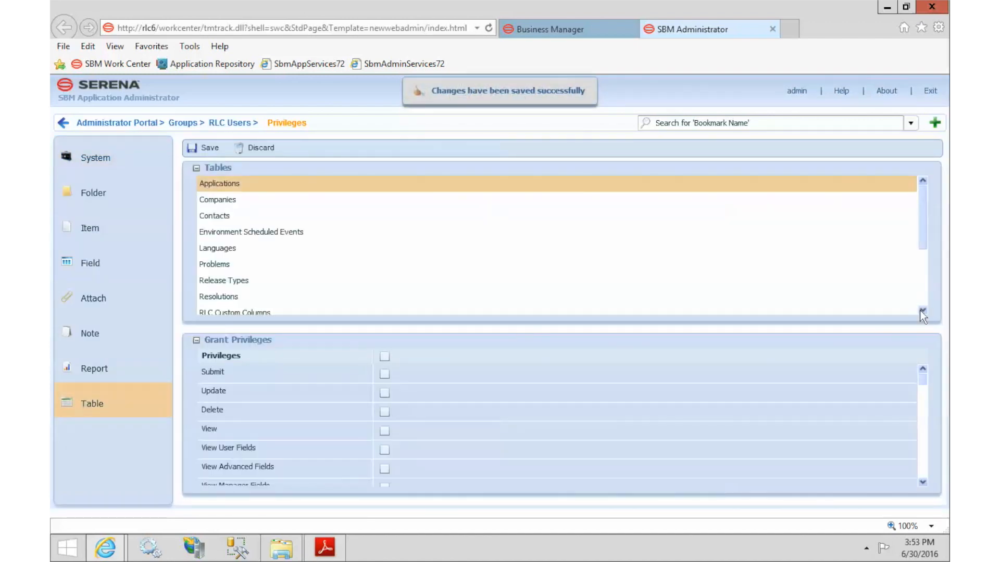
click(921, 310)
click(921, 310)
click(921, 311)
click(921, 311)
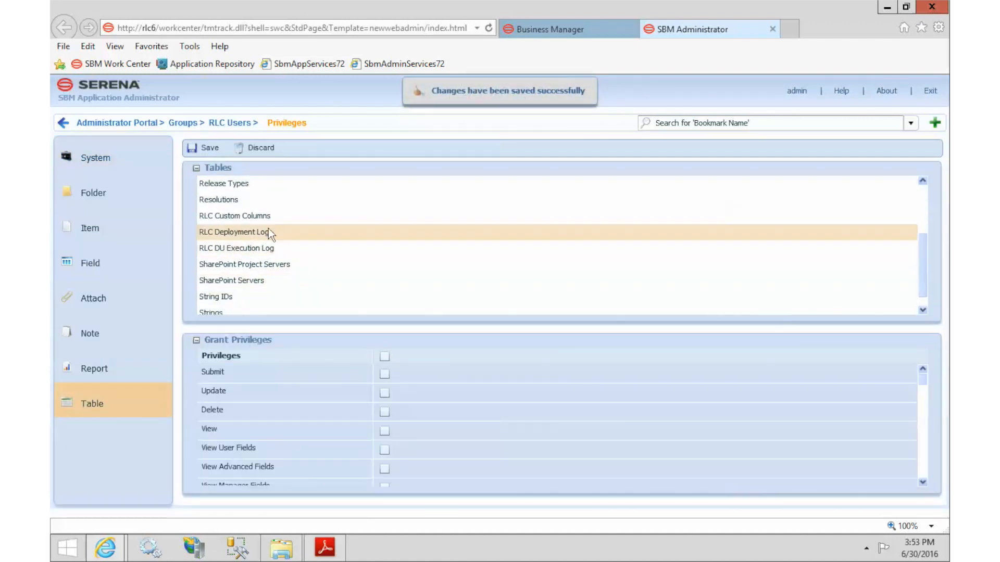
click(263, 216)
click(386, 356)
click(385, 374)
click(385, 393)
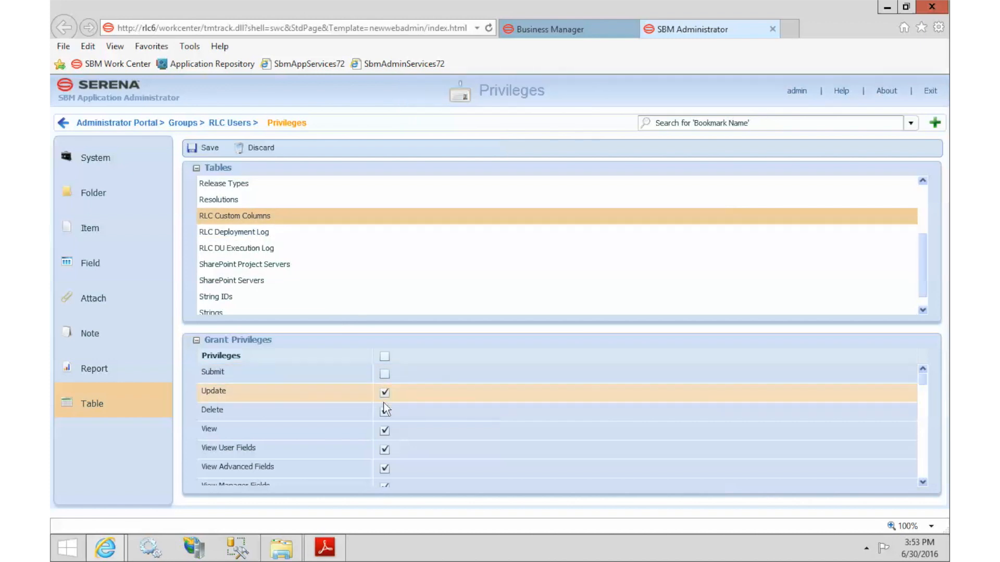
click(384, 412)
click(208, 148)
Step: Grant RLC Users all privileges on the RLC Deployment Log and RLC DU Execution Log tables, saving after each
click(236, 234)
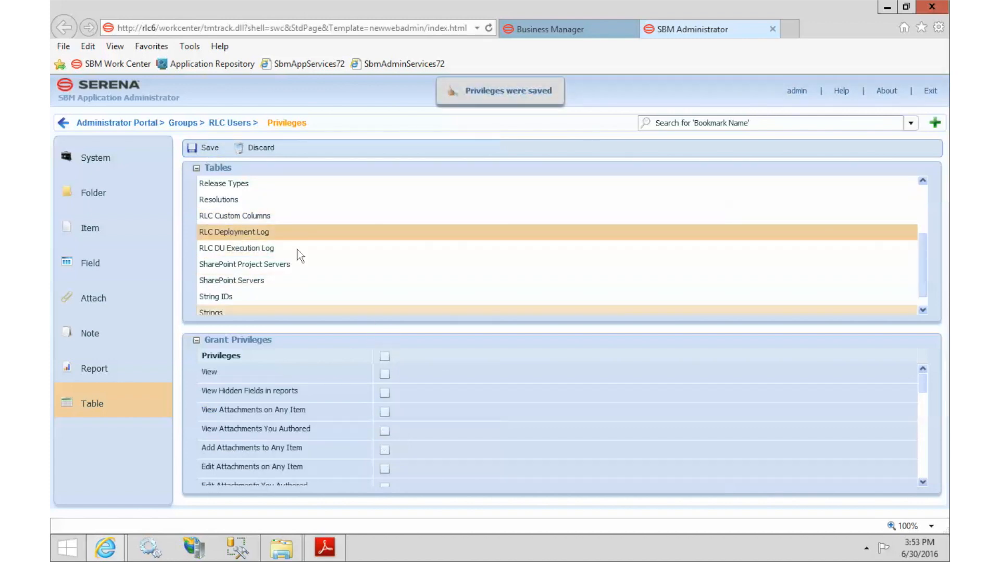
click(384, 357)
click(216, 148)
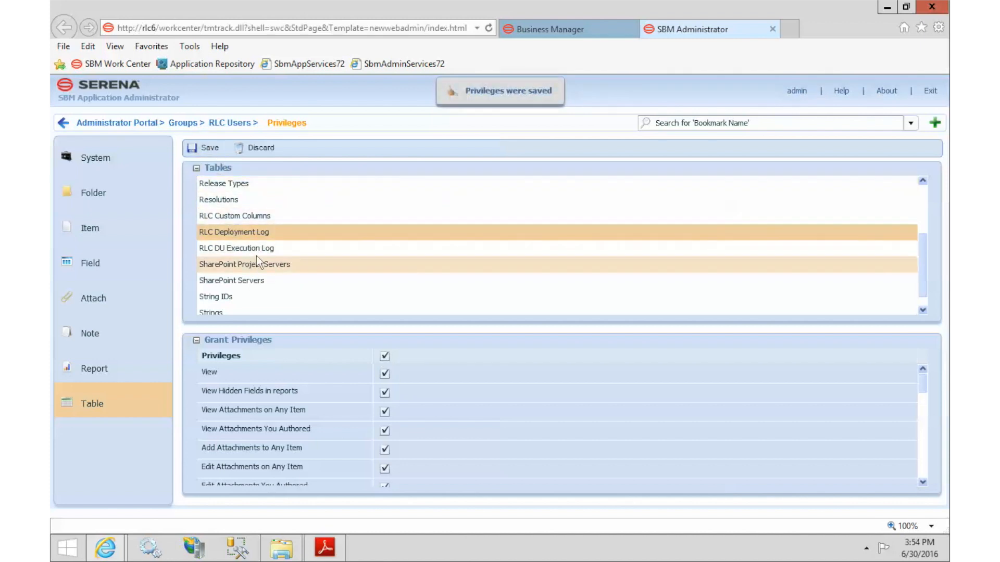
click(257, 253)
click(383, 356)
click(216, 148)
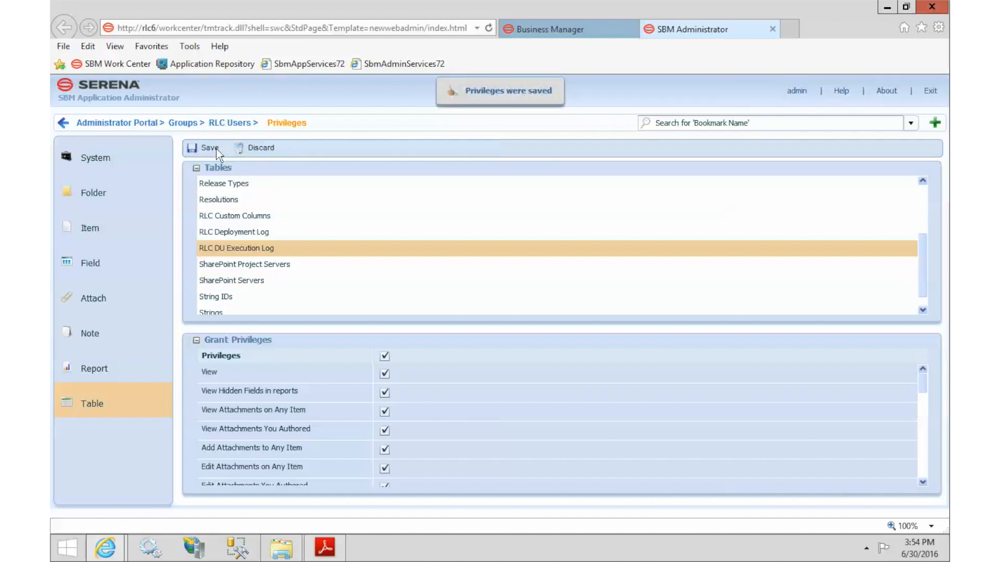
Step: Enable the User role for the RLC Users group in Release Train Projects and save the role change
click(233, 123)
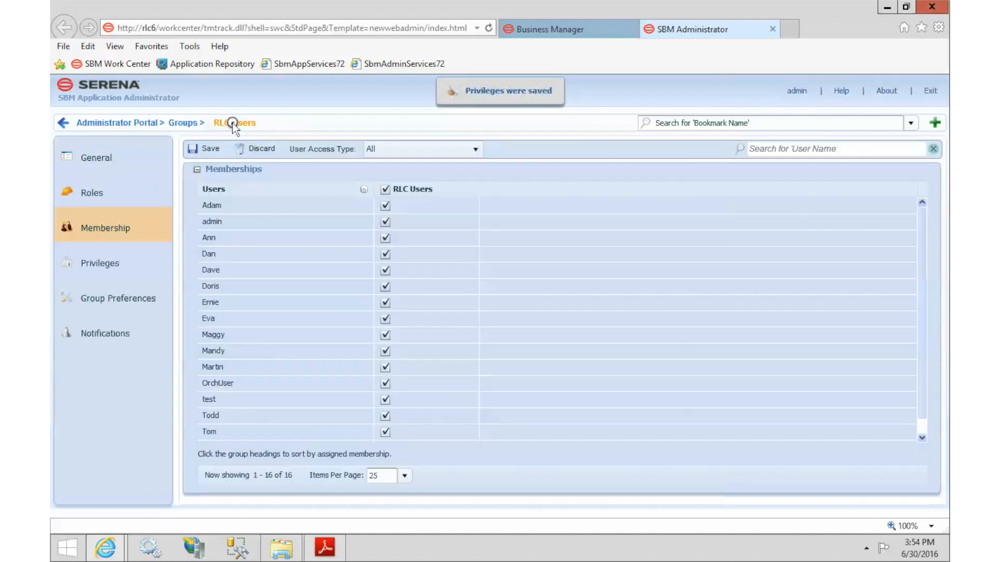
click(91, 188)
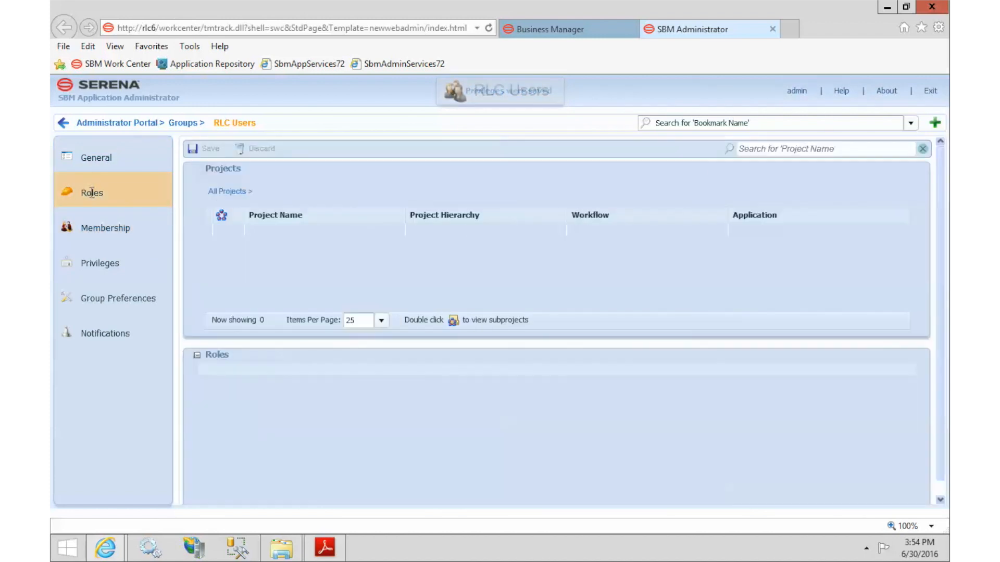
double_click(268, 231)
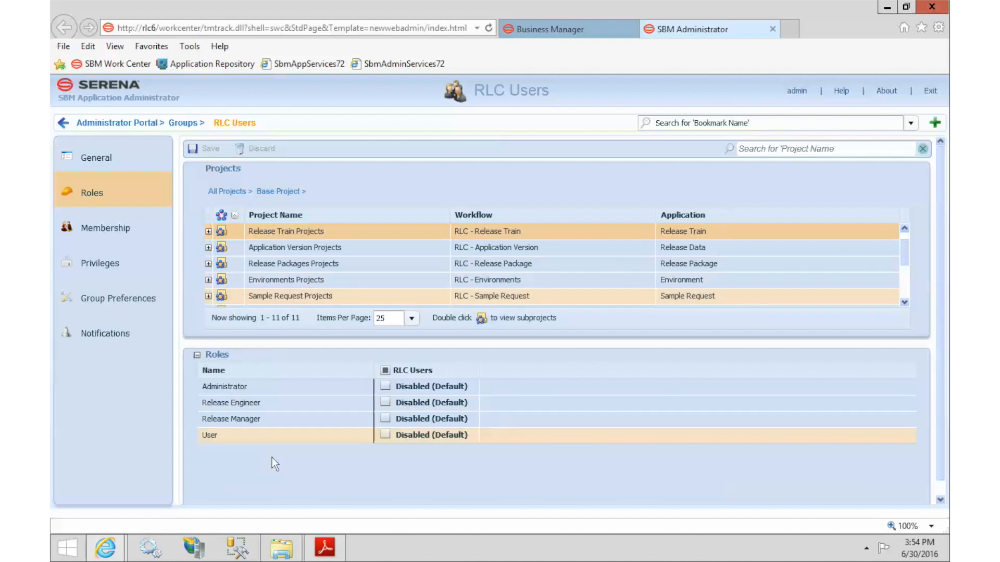
click(384, 434)
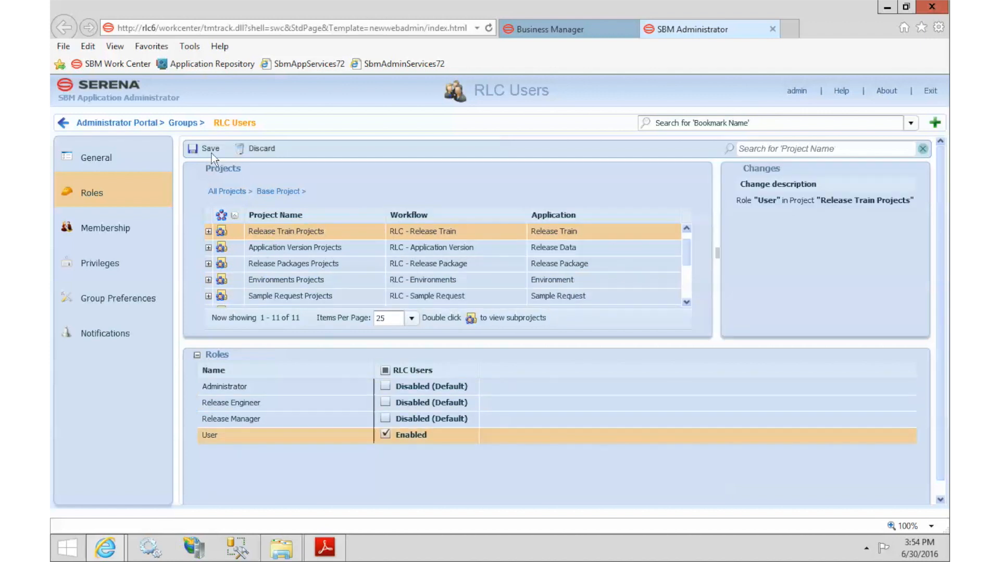
Step: Enable the User role for RLC Users in Application Version Projects, Release Packages Projects, Environments Projects and Sample Request Projects
click(289, 246)
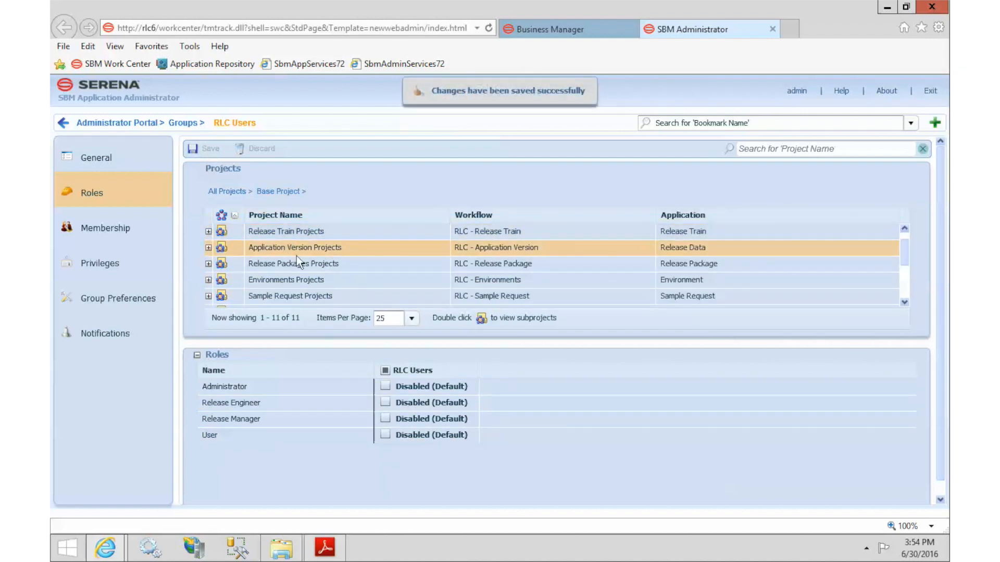
click(385, 434)
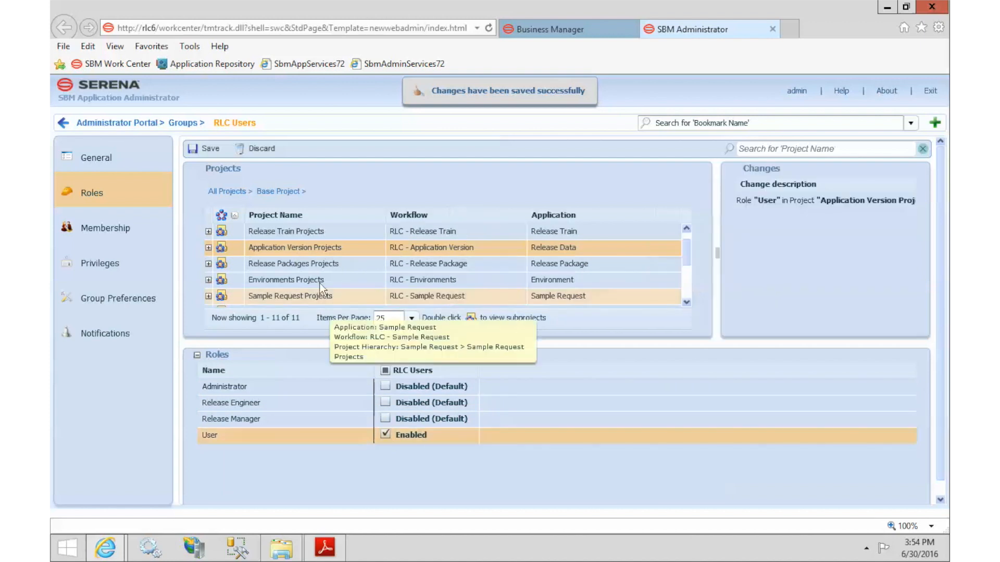
click(329, 264)
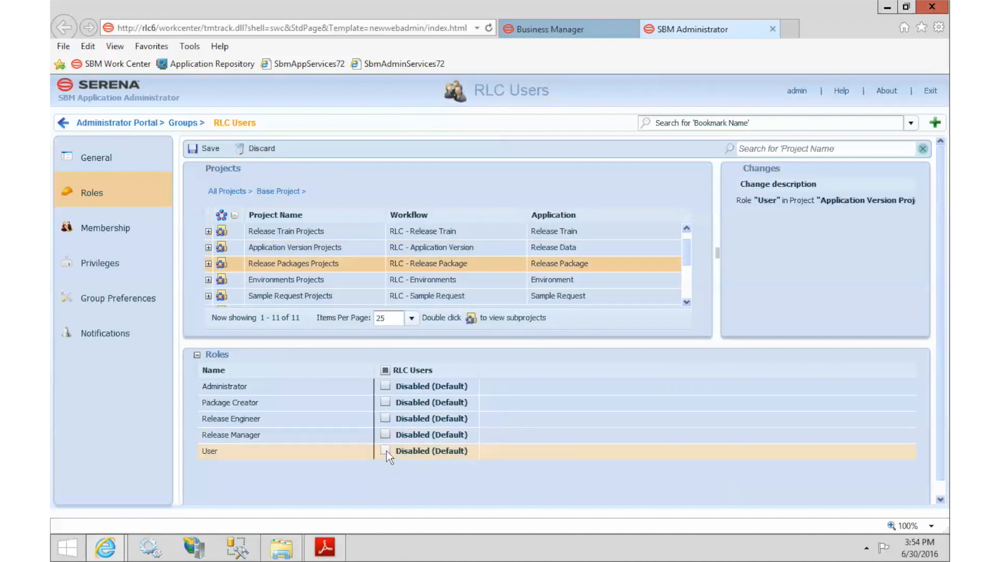
click(385, 451)
click(341, 279)
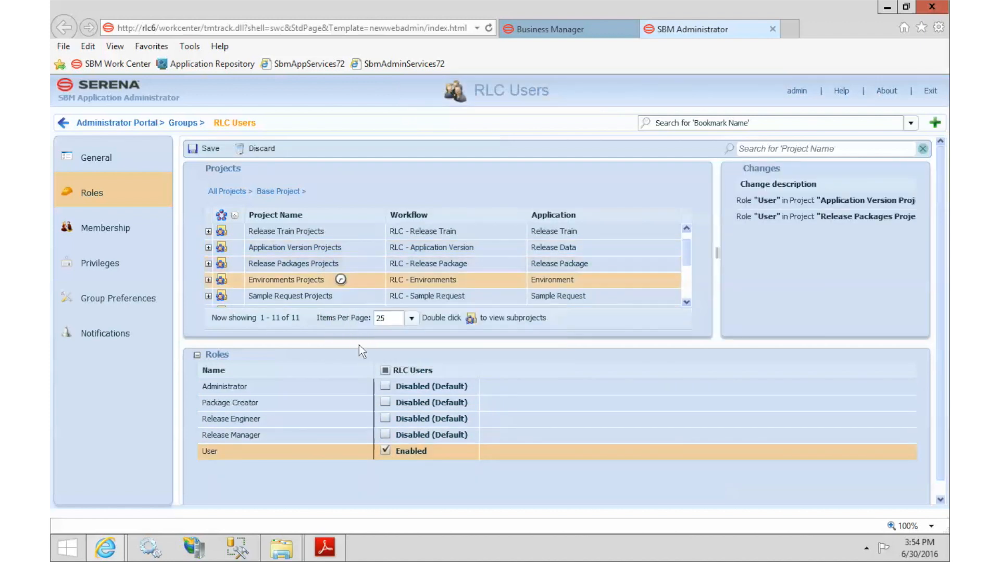
click(386, 435)
click(322, 296)
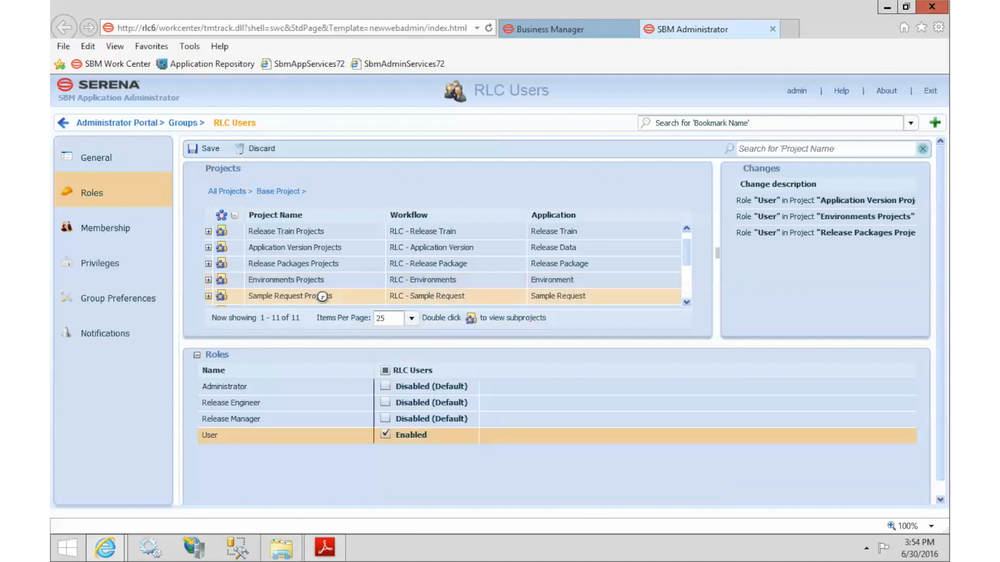
click(386, 419)
Step: Enable the User role for RLC Users in Task Template Projects and Manual Deployment Task Projects
click(686, 302)
click(686, 302)
click(686, 302)
click(685, 302)
click(686, 303)
click(378, 236)
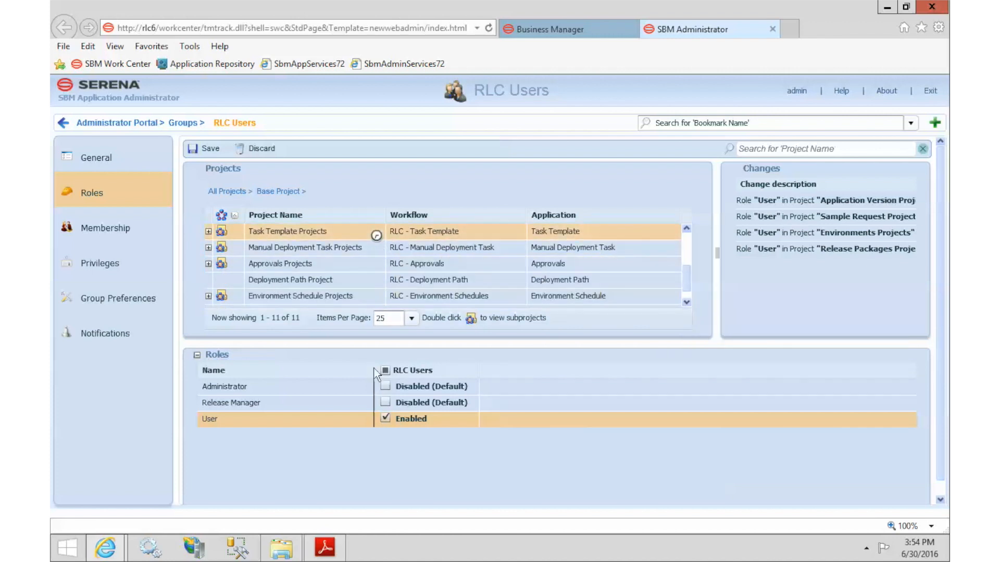
click(386, 434)
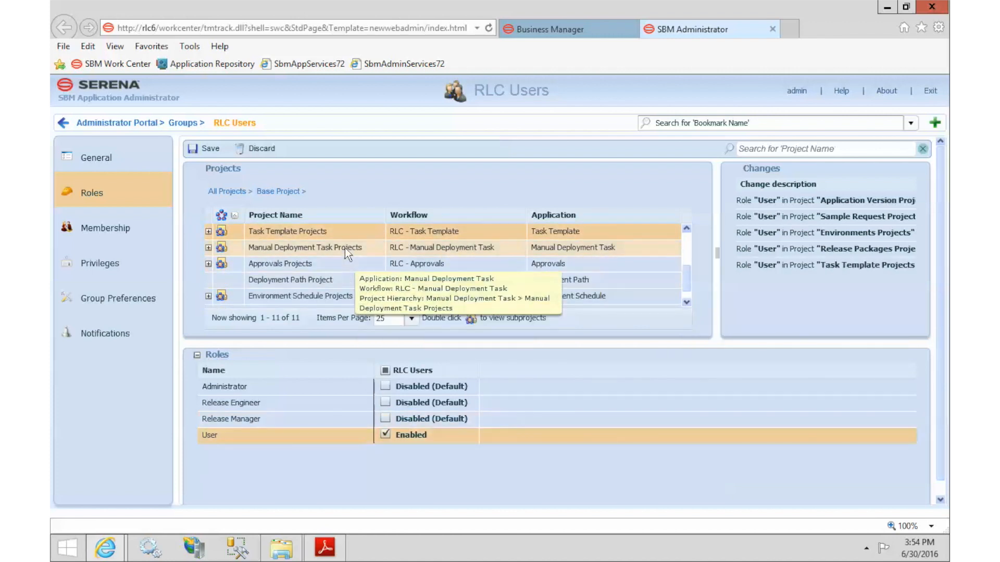
click(345, 247)
click(386, 436)
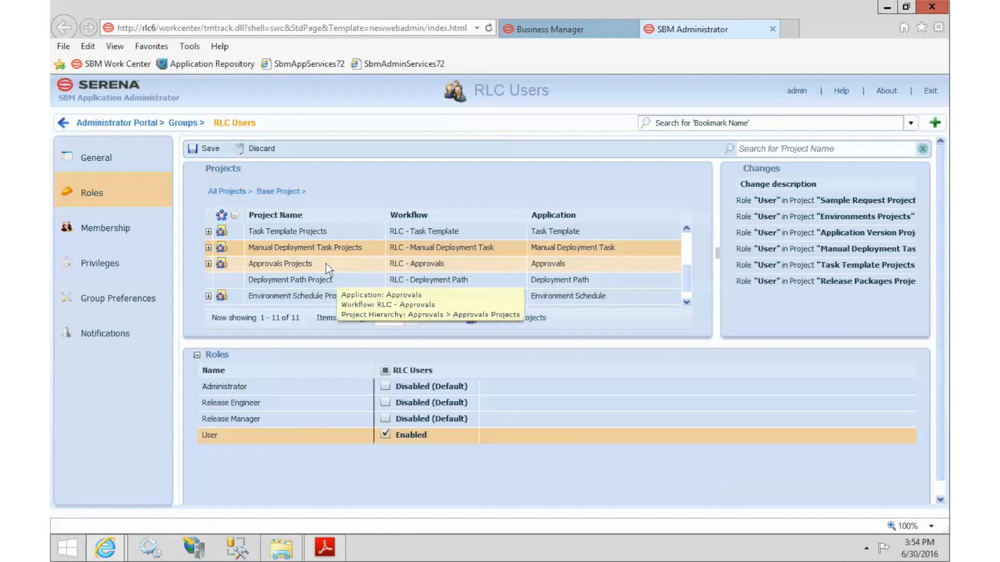
Step: Enable the User role for RLC Users in Approvals Projects, Deployment Path Project and Environment Schedule Projects
click(326, 263)
click(386, 451)
click(340, 284)
click(388, 451)
click(334, 295)
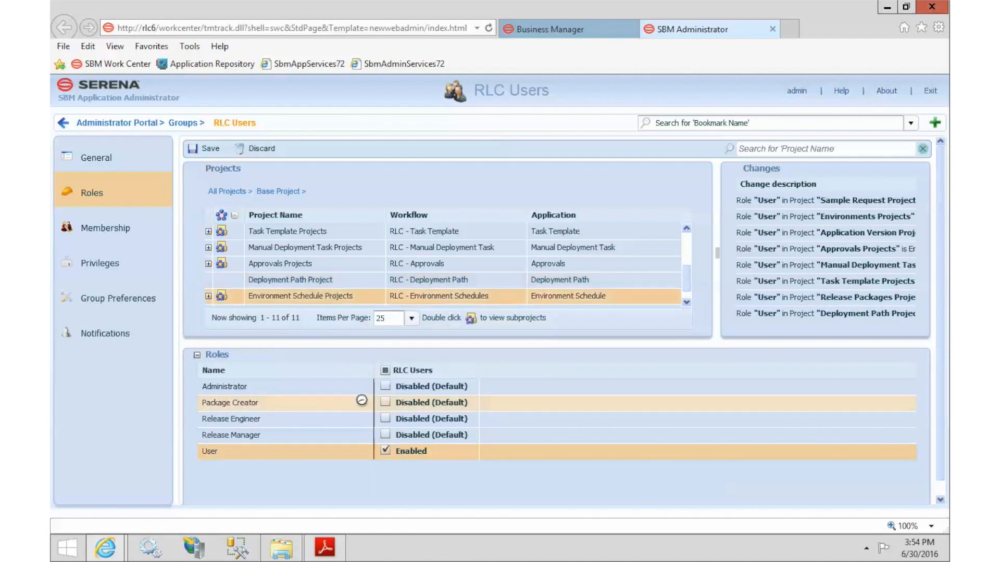
click(385, 451)
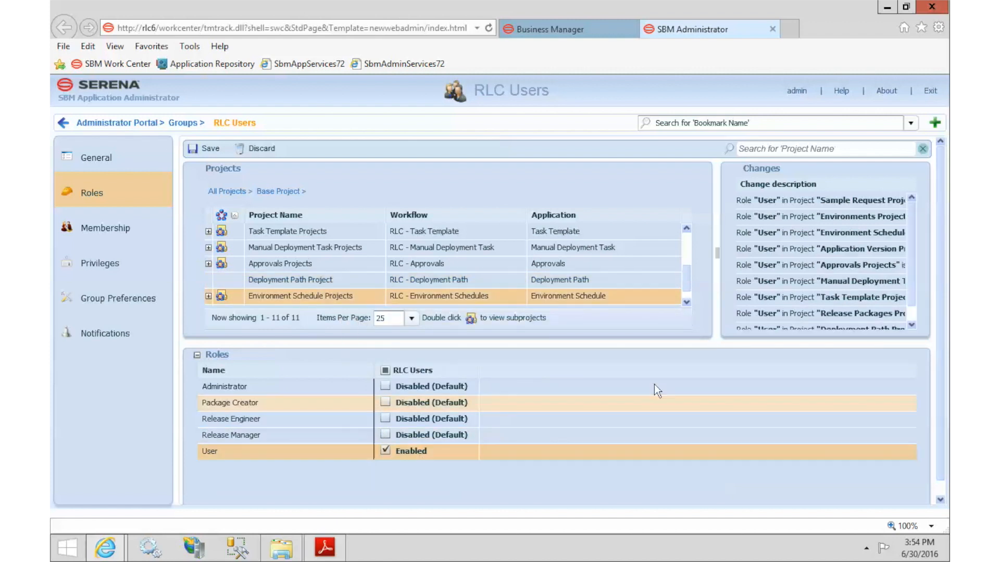
Step: Enable the User role in Path Elements Project, saving the role changes before returning to the list of groups
click(686, 302)
click(298, 296)
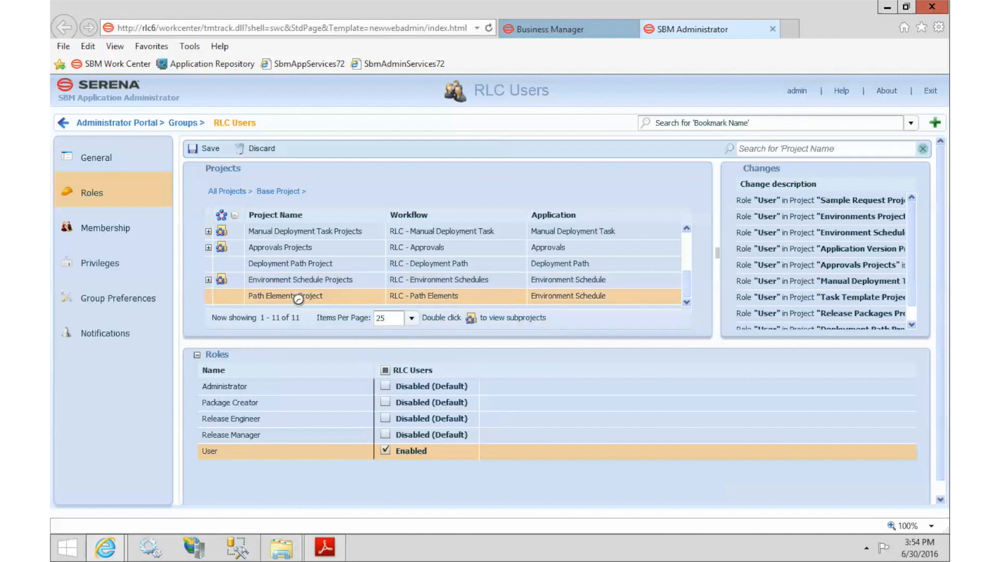
click(382, 451)
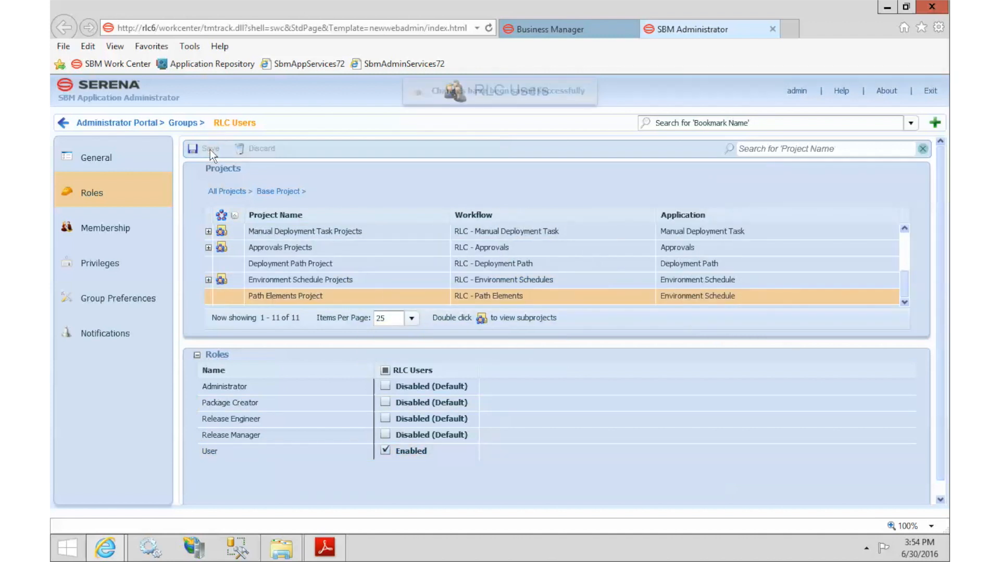
click(186, 124)
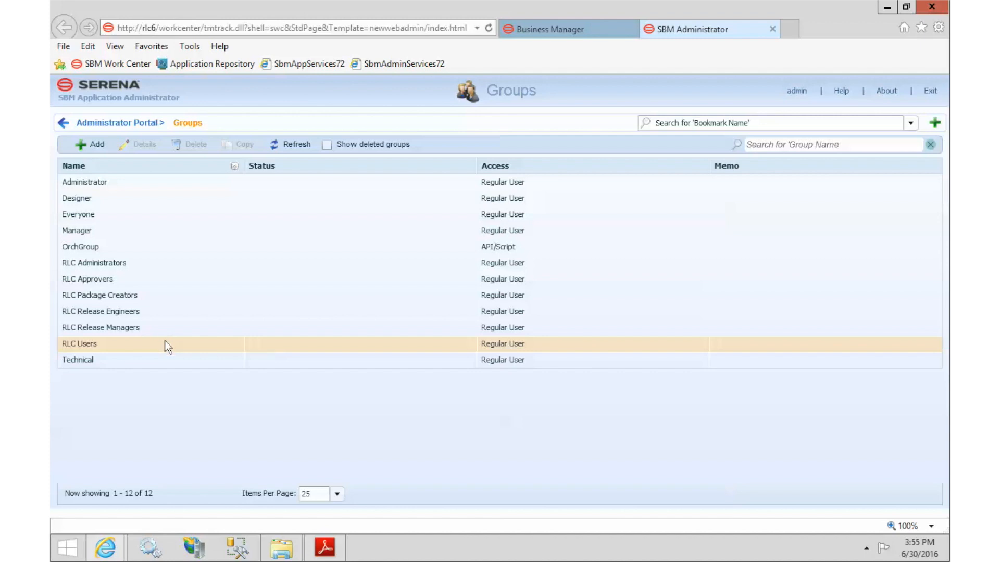
mouse_move(325, 547)
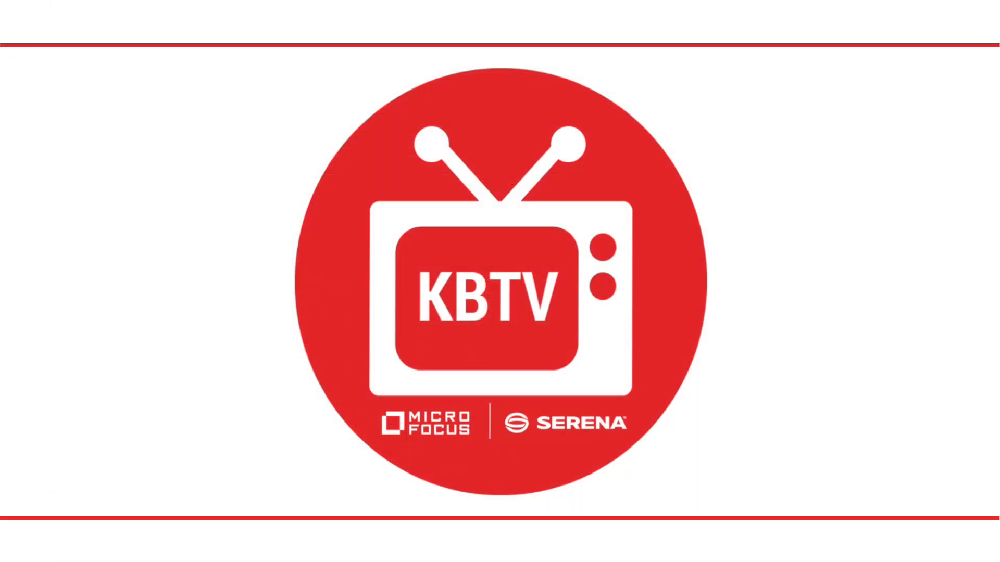